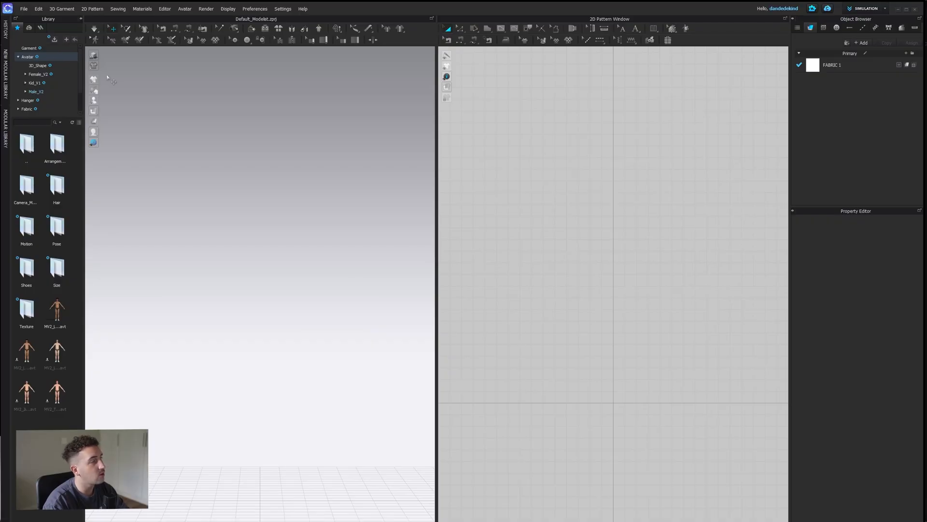
Load the MV2_Luka male avatar and delete its hair accessory
{"action": "double_click", "coordinate": [57, 310]}
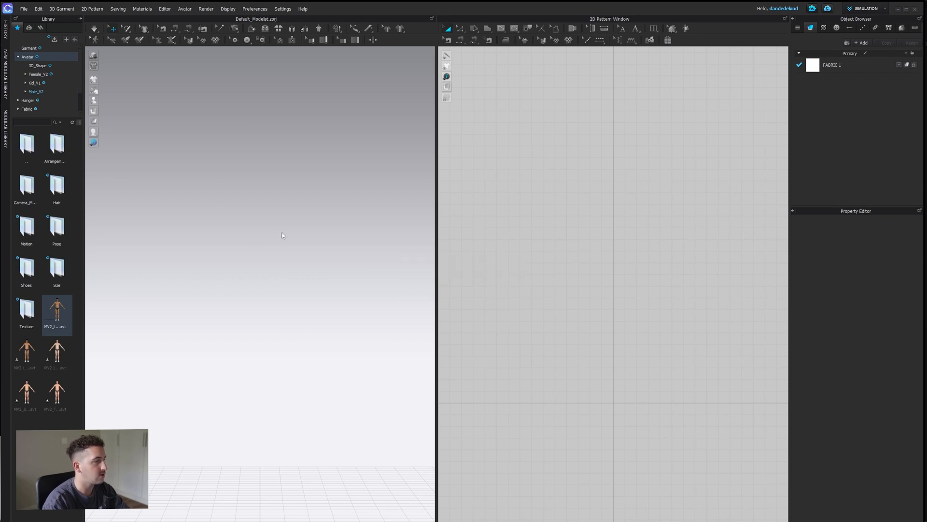
{"action": "right_click", "coordinate": [273, 87]}
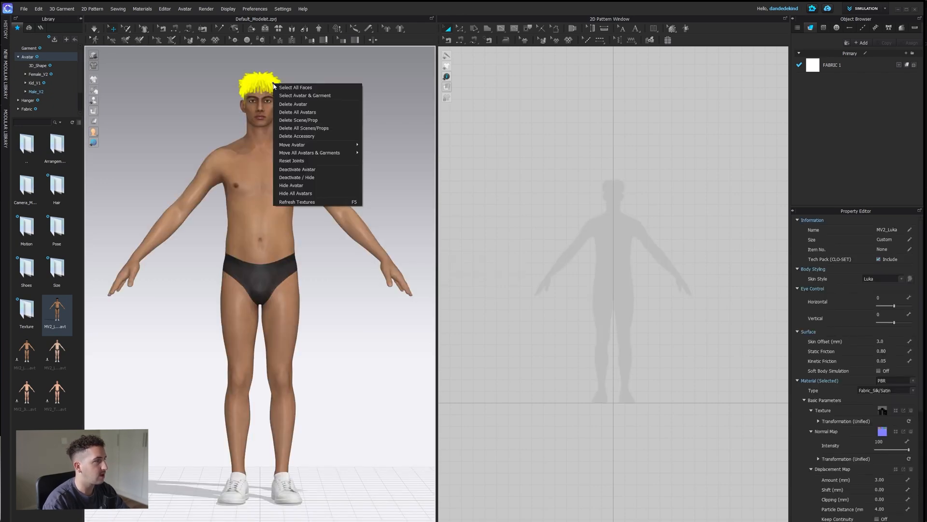
{"action": "left_click", "coordinate": [310, 138]}
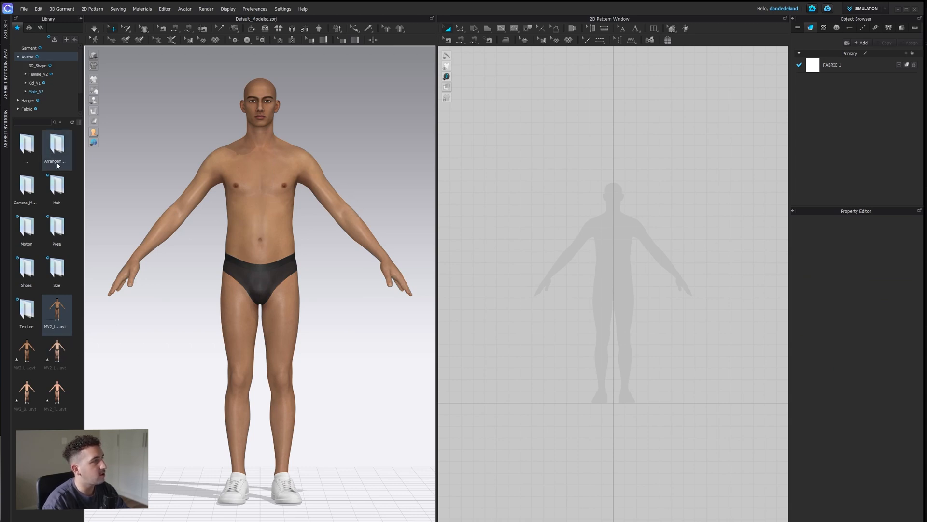
Load the Male_T-shirt garment from the library, maintaining the current avatar's size and pose
{"action": "scroll", "coordinate": [42, 98], "scroll_direction": "down", "scroll_amount": 1}
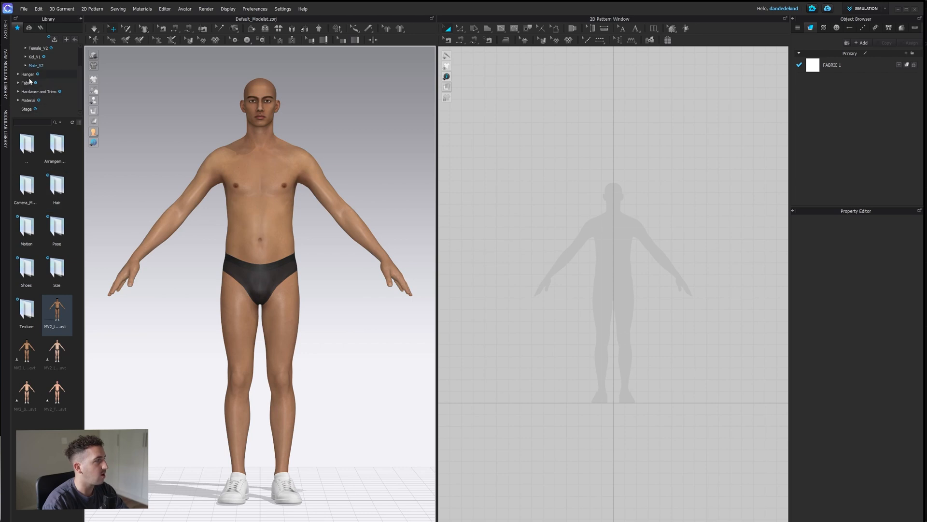
{"action": "scroll", "coordinate": [30, 82], "scroll_direction": "up", "scroll_amount": 1}
{"action": "left_click", "coordinate": [29, 48]}
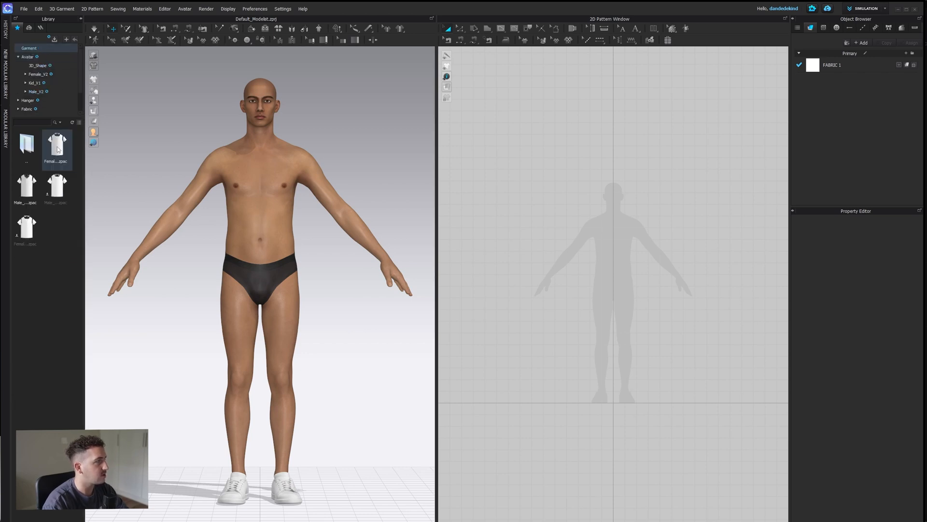
{"action": "double_click", "coordinate": [30, 189]}
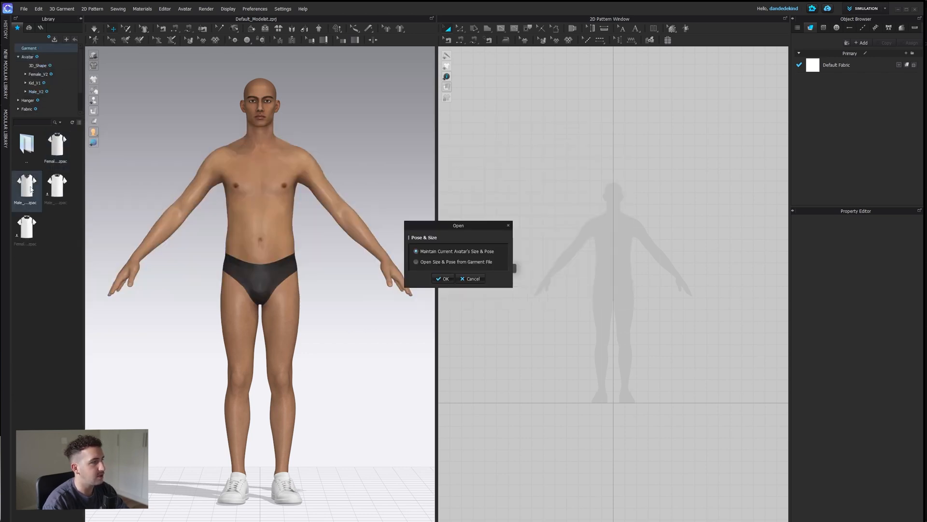
{"action": "left_click", "coordinate": [442, 279]}
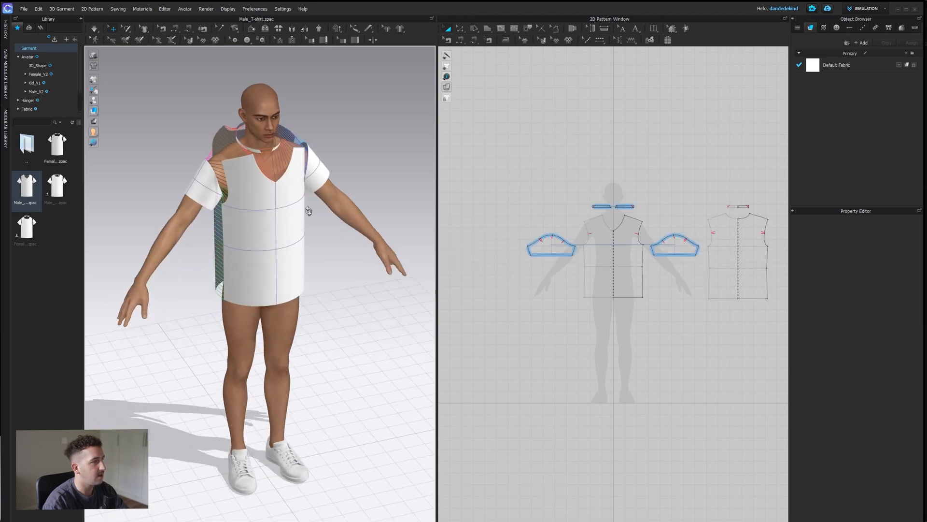
Simulate the T-shirt so it drapes on the avatar, adjust the sleeve, and clear the pattern selection
{"action": "left_click", "coordinate": [96, 32]}
{"action": "left_click", "coordinate": [317, 195]}
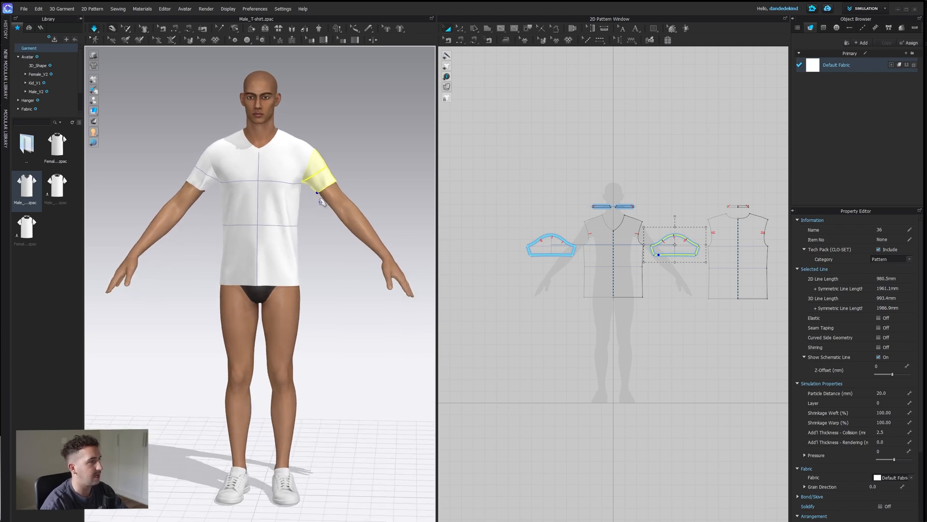
{"action": "middle_click_drag", "start_coordinate": [690, 199], "coordinate": [634, 228]}
{"action": "left_click", "coordinate": [634, 228]}
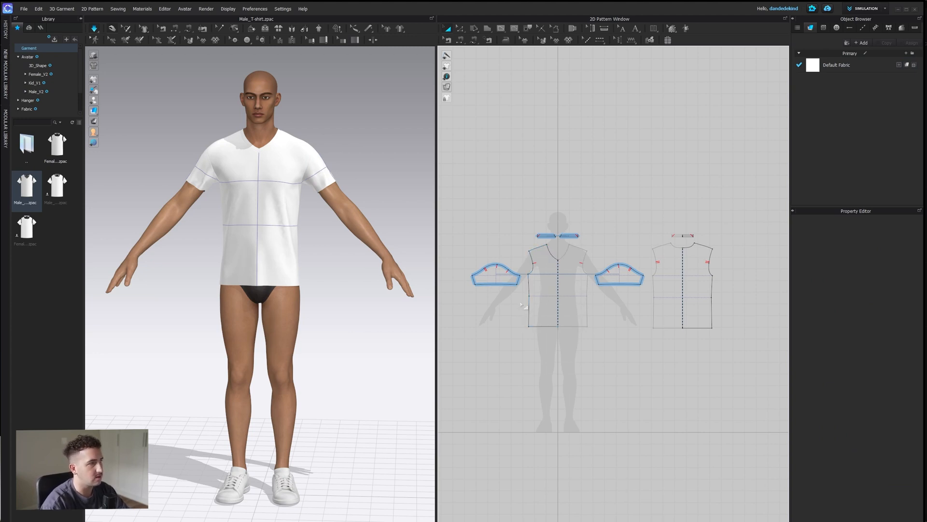
Delete the waist-level side-seam points from the front and back patterns and remove all neckband pieces
{"action": "scroll", "coordinate": [524, 304], "scroll_direction": "up", "scroll_amount": 2}
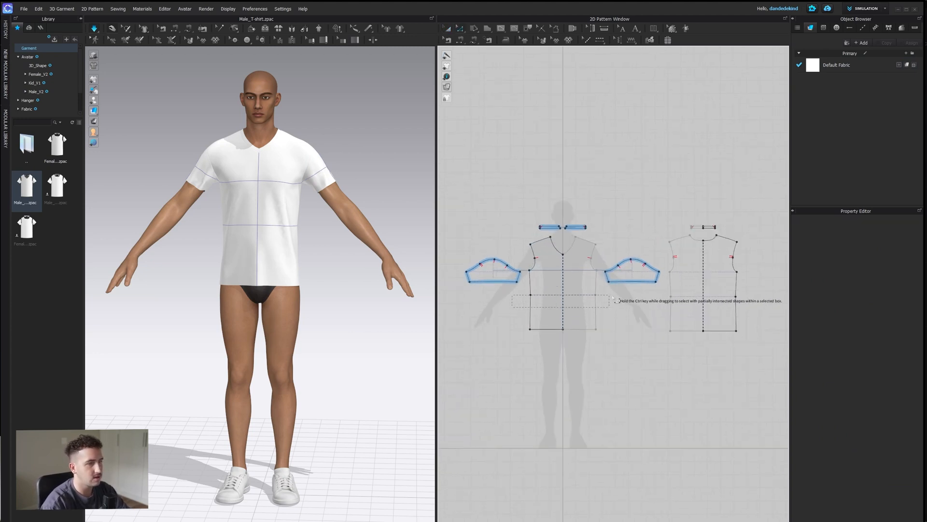
{"action": "left_click", "coordinate": [597, 296]}
{"action": "left_click", "coordinate": [531, 295]}
{"action": "key", "text": "Delete"}
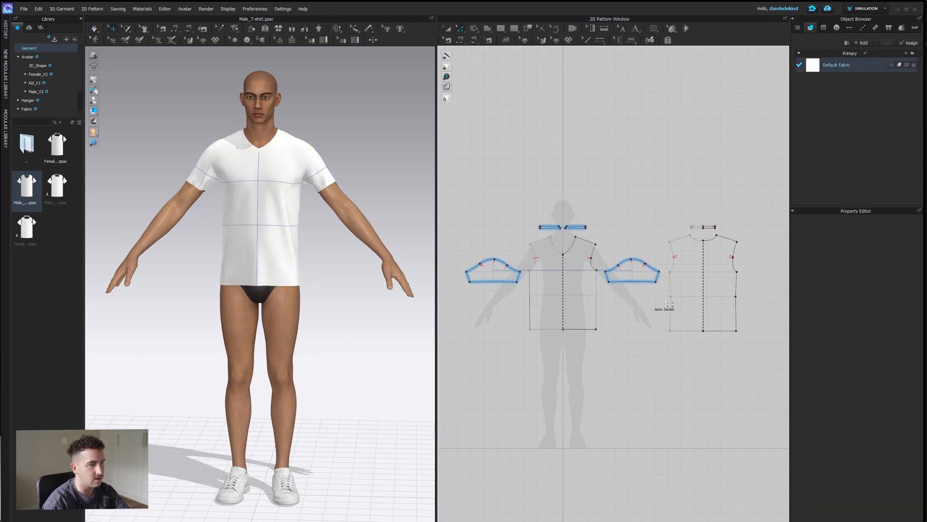
{"action": "left_click", "coordinate": [671, 296]}
{"action": "key", "text": "Delete"}
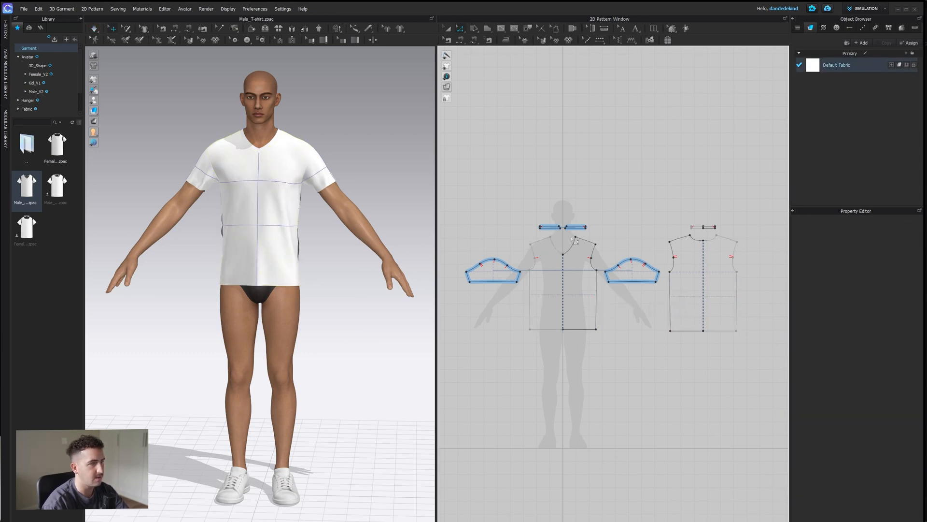
{"action": "left_click_drag", "start_coordinate": [522, 211], "coordinate": [743, 233]}
{"action": "key", "text": "Delete"}
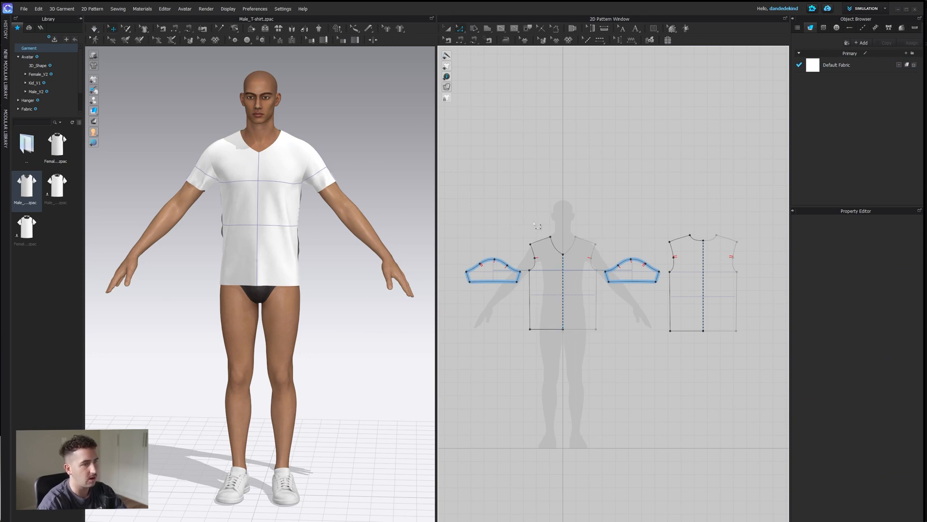
Cut the front pattern along its centre fold line into two separate halves
{"action": "left_click", "coordinate": [572, 256]}
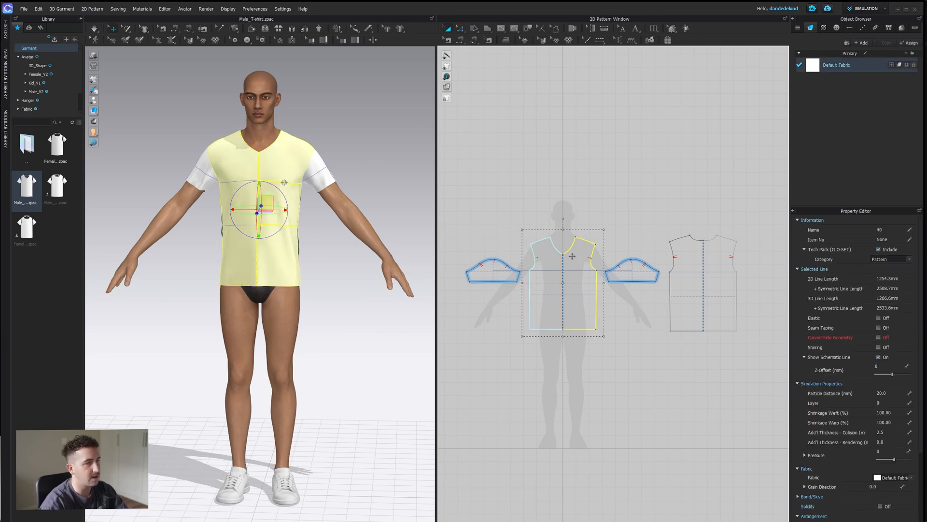
{"action": "right_click", "coordinate": [572, 256]}
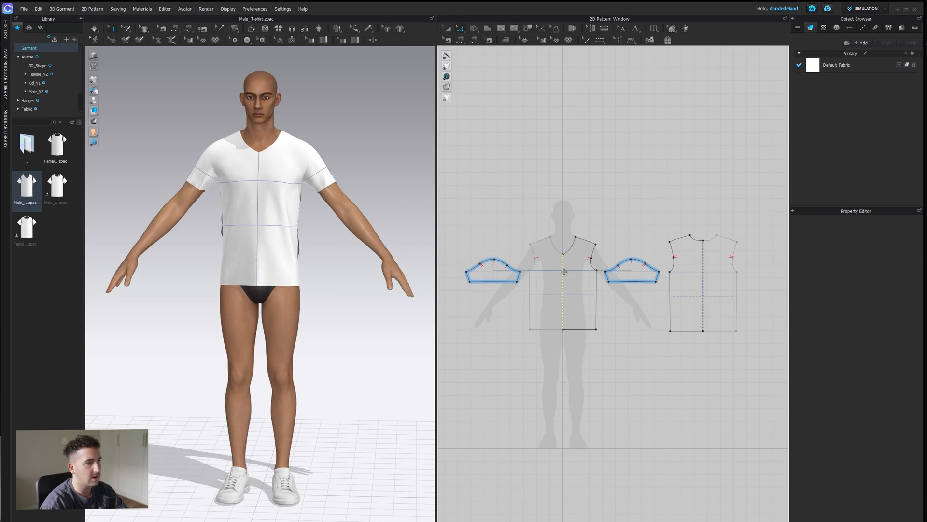
{"action": "right_click", "coordinate": [564, 272]}
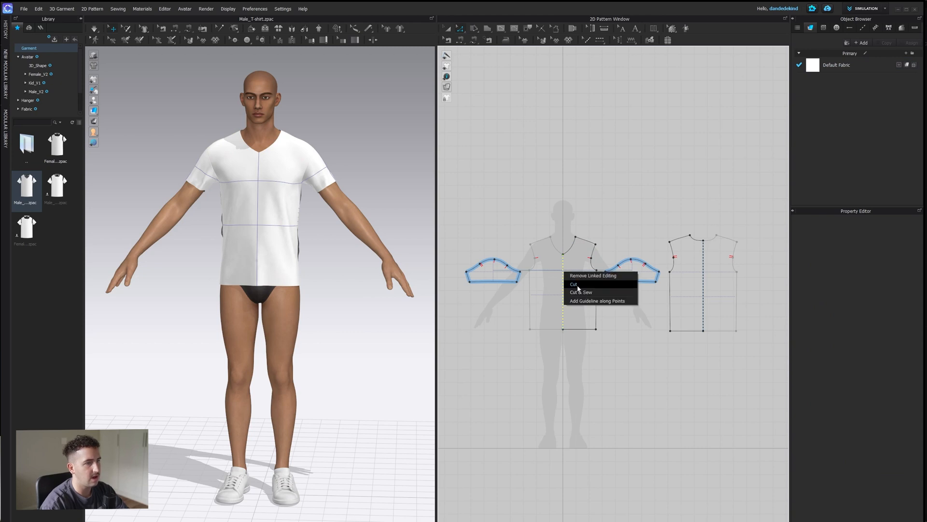
{"action": "left_click", "coordinate": [574, 284]}
Simulate the garment so the cut front falls open along the centre
{"action": "right_click_drag", "start_coordinate": [285, 261], "coordinate": [307, 204]}
{"action": "scroll", "coordinate": [313, 208], "scroll_direction": "up", "scroll_amount": 3}
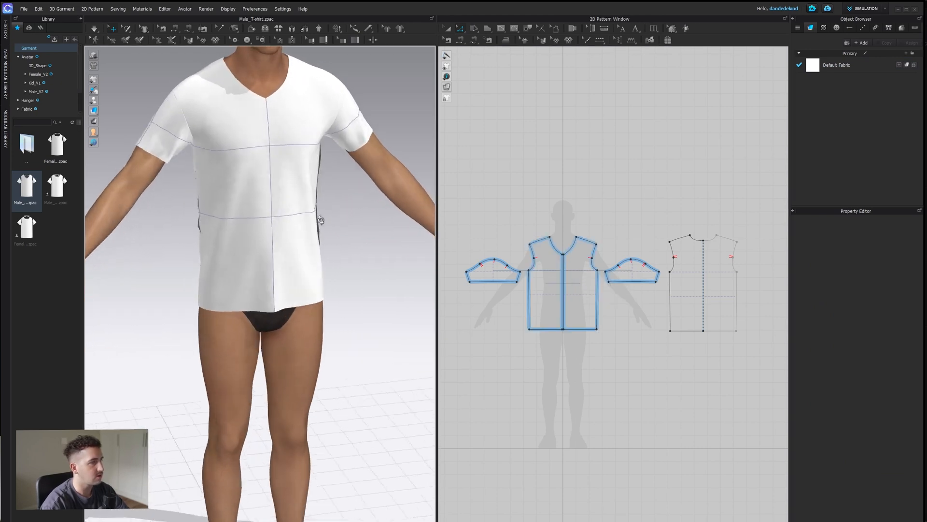
{"action": "left_click", "coordinate": [94, 29]}
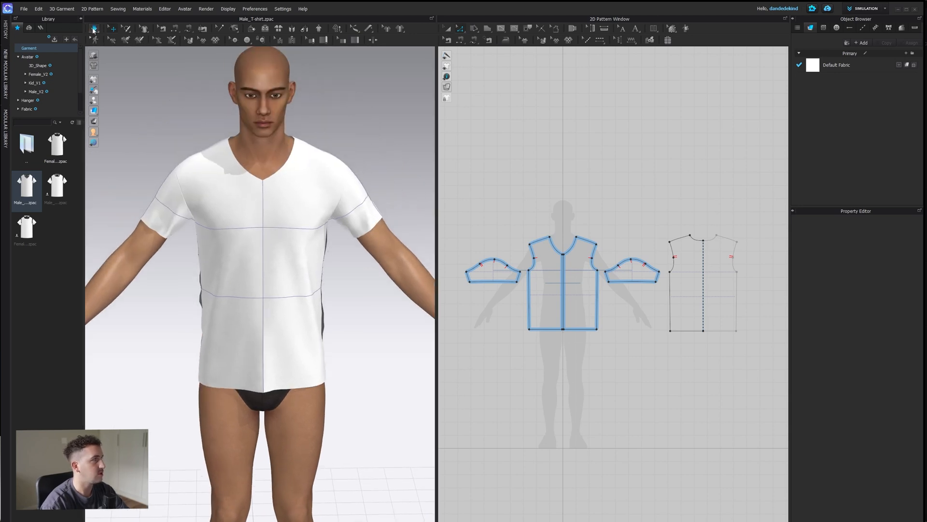
{"action": "key", "text": "space"}
{"action": "right_click_drag", "start_coordinate": [215, 116], "coordinate": [264, 212]}
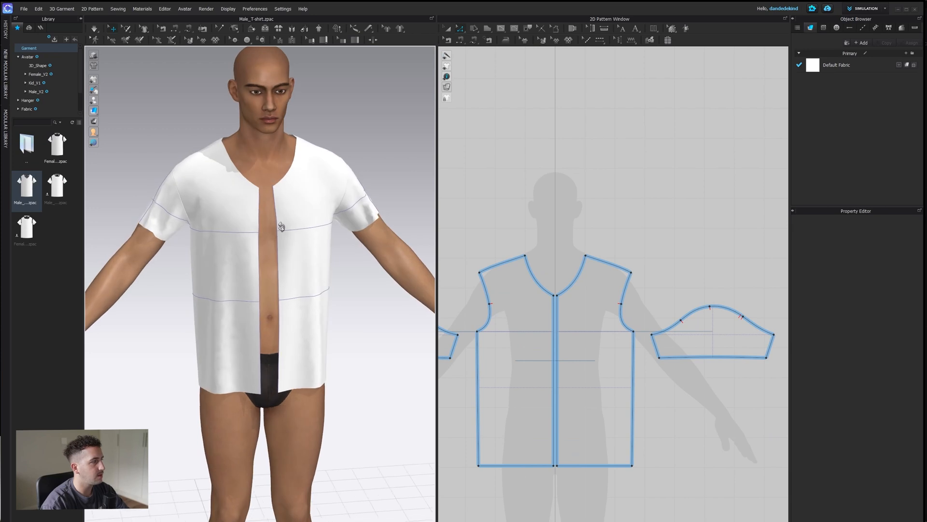
{"action": "right_click_drag", "start_coordinate": [282, 226], "coordinate": [270, 228]}
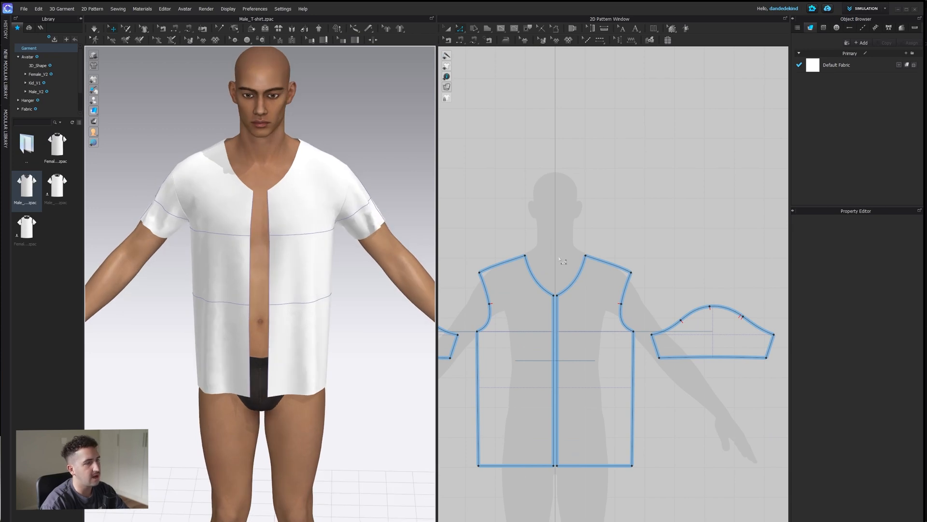
Raise the centre-front neckline point on the linked front halves to turn the V-neck into a shallow round neckline
{"action": "right_click_drag", "start_coordinate": [559, 251], "coordinate": [518, 234]}
{"action": "right_click_drag", "start_coordinate": [617, 268], "coordinate": [656, 256]}
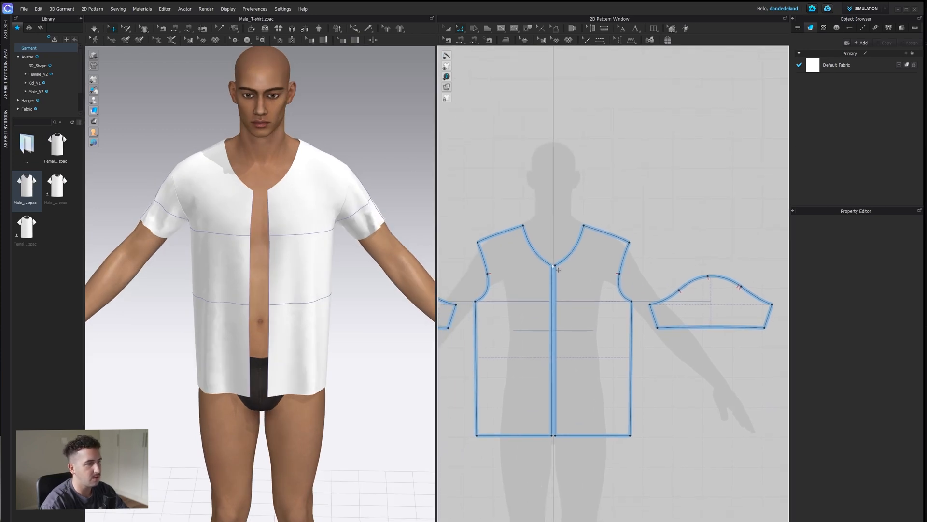
{"action": "left_click_drag", "start_coordinate": [552, 265], "coordinate": [517, 251]}
{"action": "scroll", "coordinate": [552, 249], "scroll_direction": "up", "scroll_amount": 4}
{"action": "left_click", "coordinate": [557, 229]}
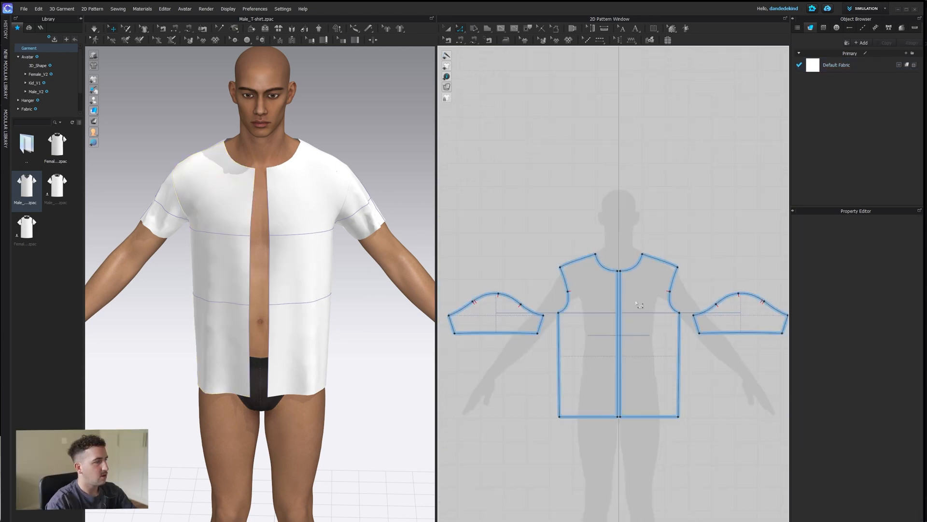
Apply a perpendicular pattern corner to the centre-front neckline point with length 5.0 mm and direction Start
{"action": "scroll", "coordinate": [638, 291], "scroll_direction": "up", "scroll_amount": 6}
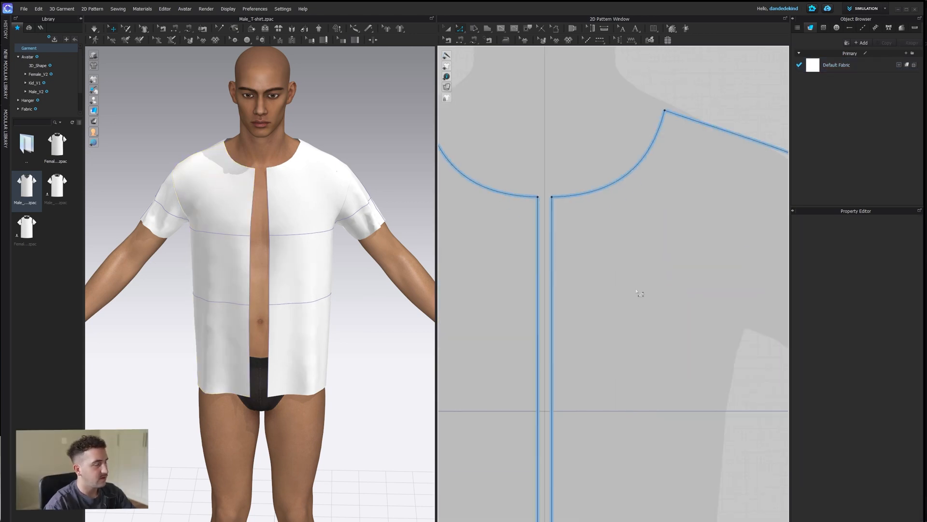
{"action": "middle_click_drag", "start_coordinate": [556, 206], "coordinate": [643, 349]}
{"action": "scroll", "coordinate": [623, 339], "scroll_direction": "up", "scroll_amount": 4}
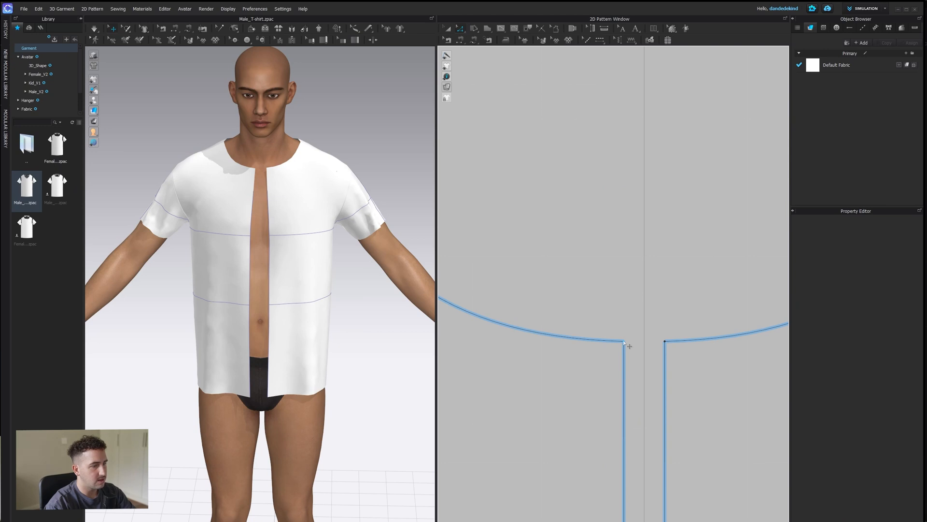
{"action": "right_click", "coordinate": [623, 341]}
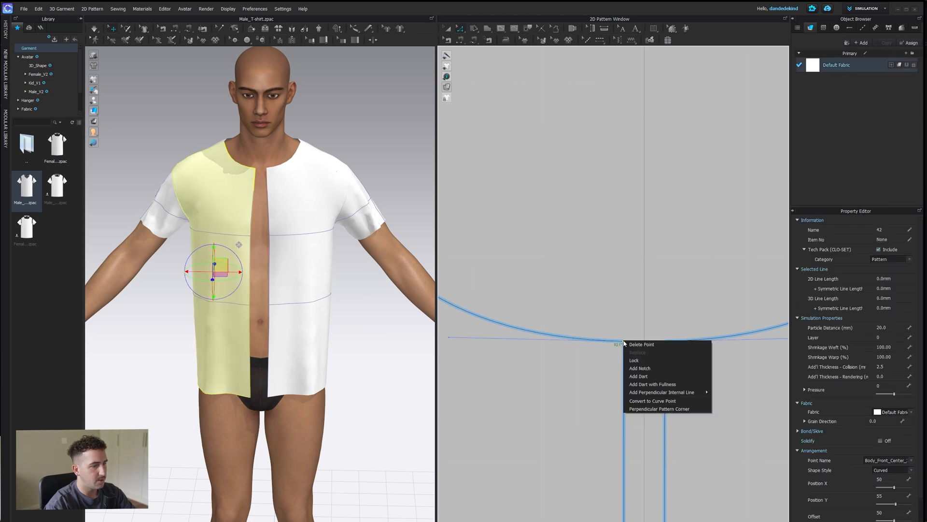
{"action": "left_click", "coordinate": [659, 409]}
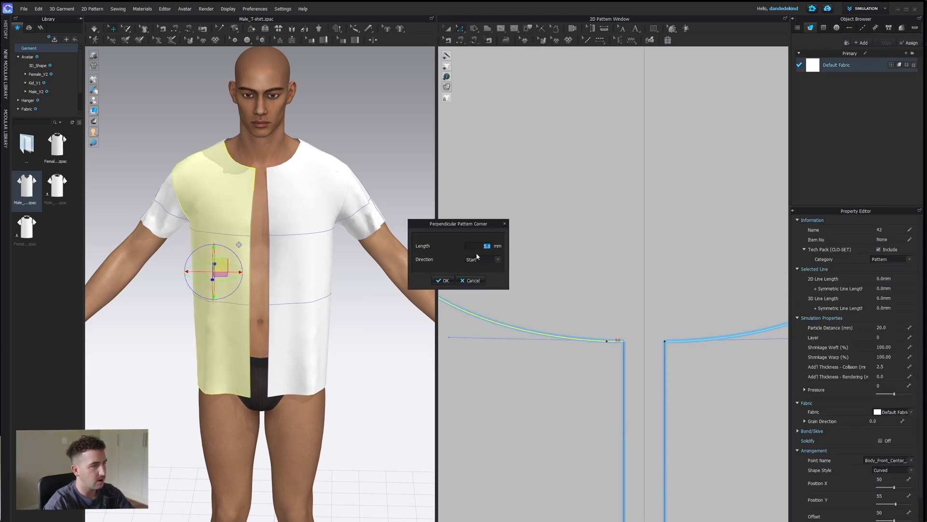
{"action": "left_click", "coordinate": [443, 280]}
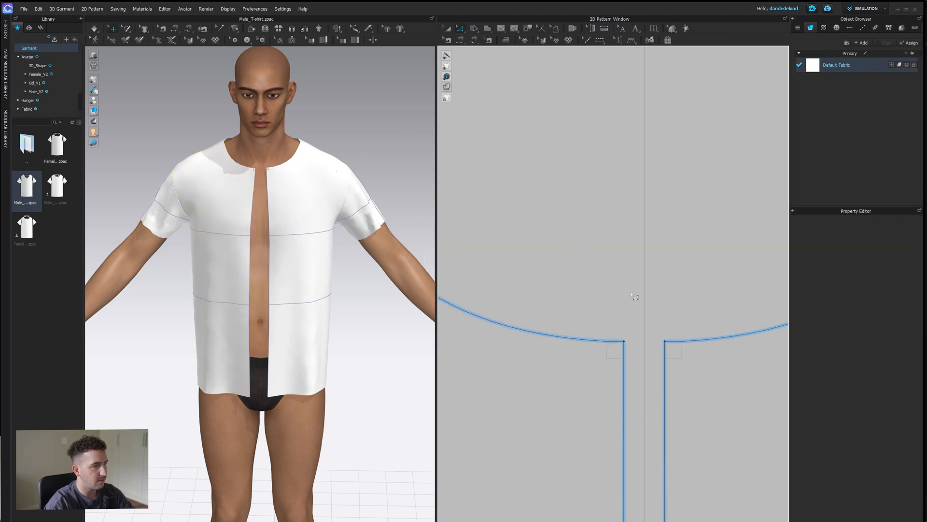
Offset the centre-front pattern outline outward by 30 mm with one offset, keeping an internal line at the original edge
{"action": "scroll", "coordinate": [645, 349], "scroll_direction": "down", "scroll_amount": 10}
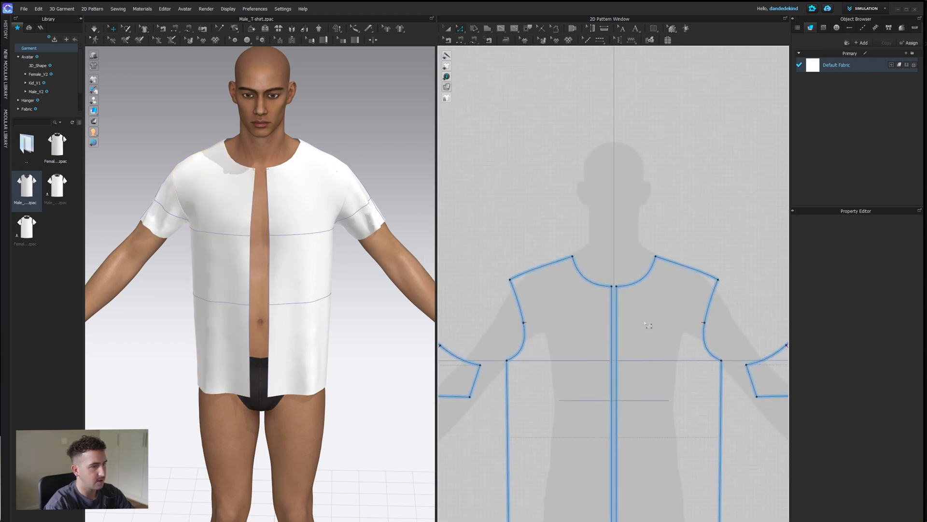
{"action": "middle_click_drag", "start_coordinate": [633, 303], "coordinate": [537, 284]}
{"action": "scroll", "coordinate": [668, 286], "scroll_direction": "up", "scroll_amount": 8}
{"action": "scroll", "coordinate": [669, 287], "scroll_direction": "down", "scroll_amount": 9}
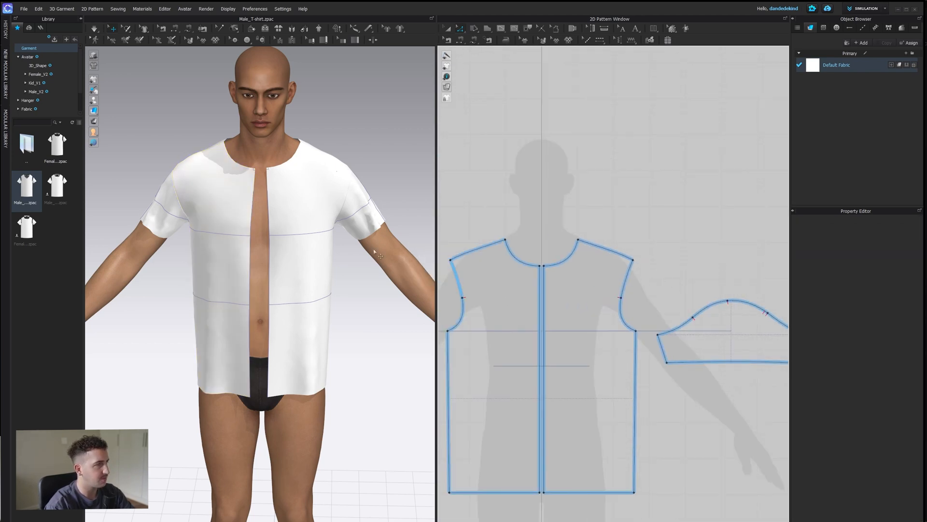
{"action": "scroll", "coordinate": [600, 238], "scroll_direction": "up", "scroll_amount": 5}
{"action": "scroll", "coordinate": [551, 352], "scroll_direction": "down", "scroll_amount": 4}
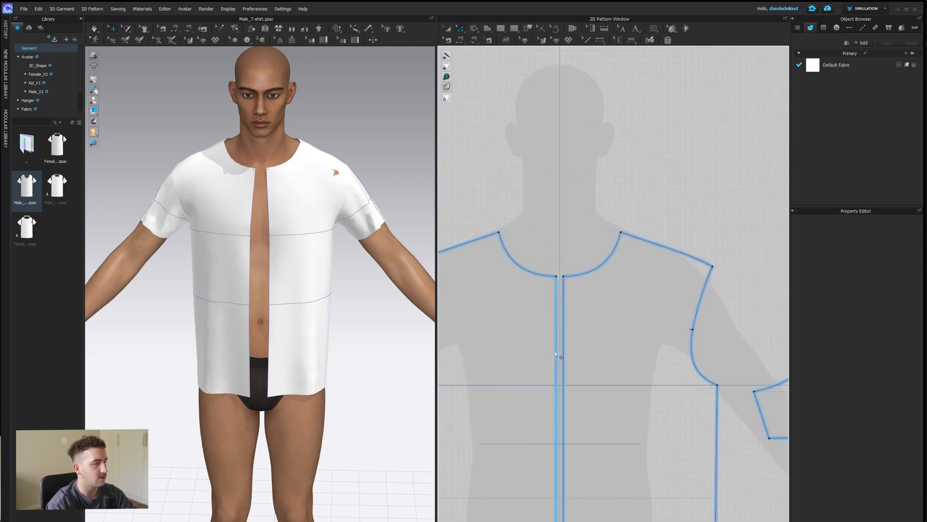
{"action": "right_click", "coordinate": [556, 354]}
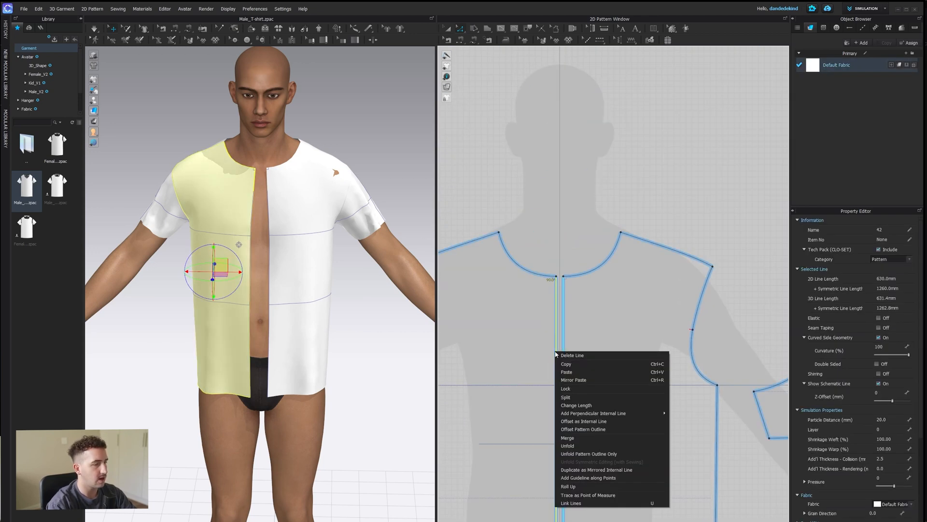
{"action": "left_click", "coordinate": [604, 427]}
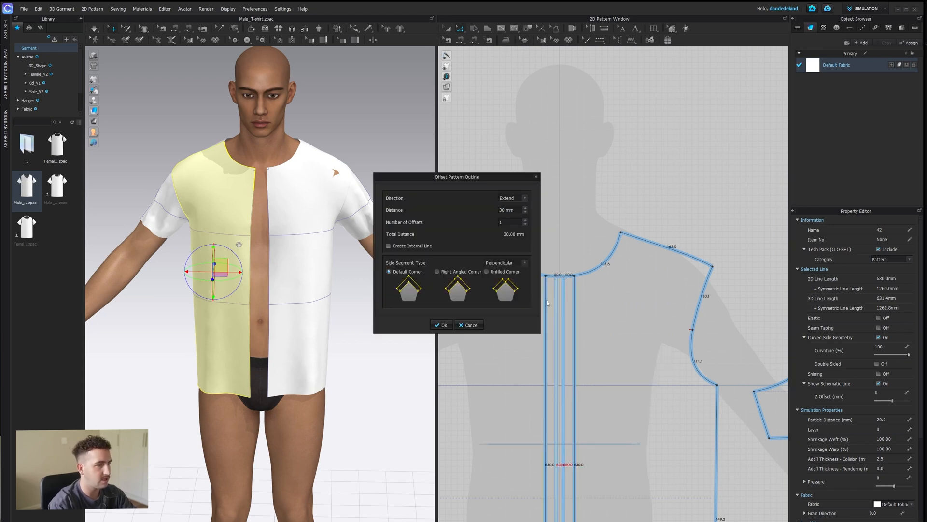
{"action": "key", "text": "Return"}
Move the front halves apart in the 2D layout so their extended centre edges do not overlap
{"action": "left_click", "coordinate": [562, 333]}
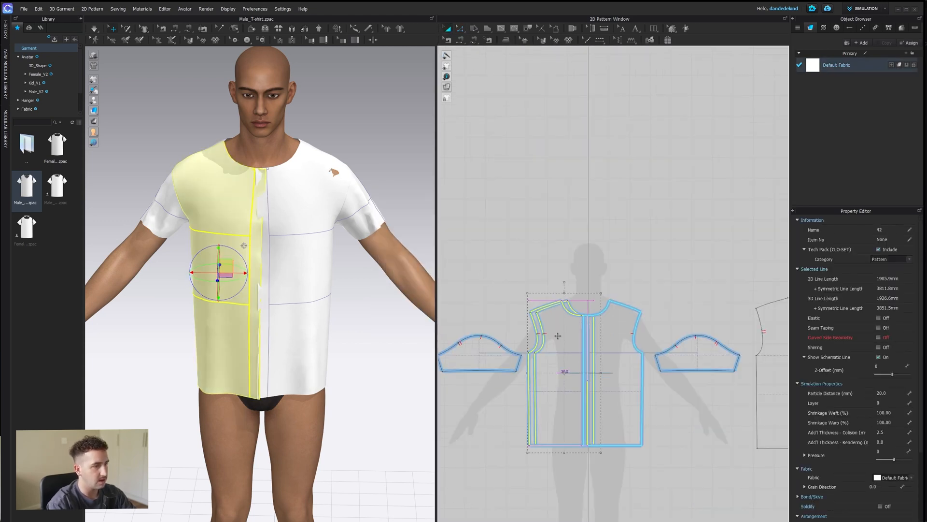
{"action": "left_click", "coordinate": [615, 333]}
{"action": "left_click", "coordinate": [618, 295]}
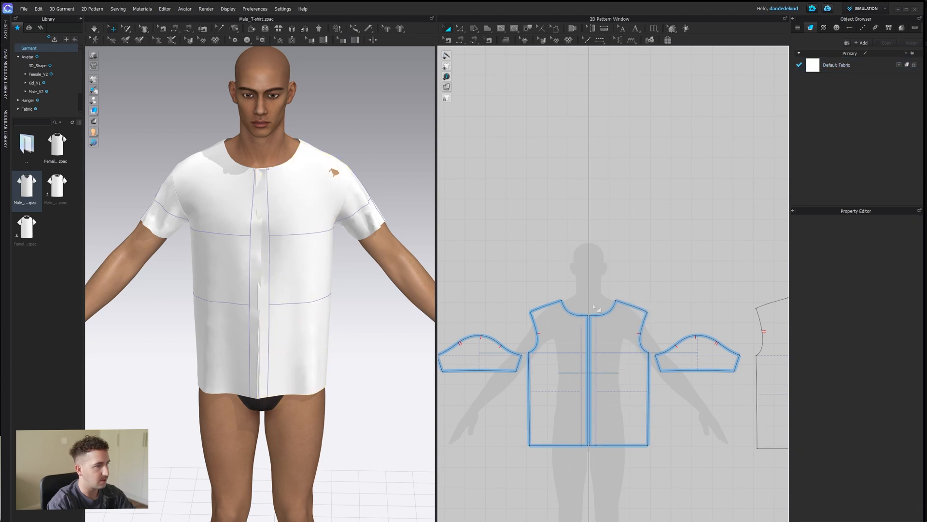
Move one sleeve and the back pattern outward in the 2D layout, away from the front pieces
{"action": "scroll", "coordinate": [577, 354], "scroll_direction": "down", "scroll_amount": 5}
{"action": "left_click", "coordinate": [528, 358]}
{"action": "left_click_drag", "start_coordinate": [625, 360], "coordinate": [691, 364]}
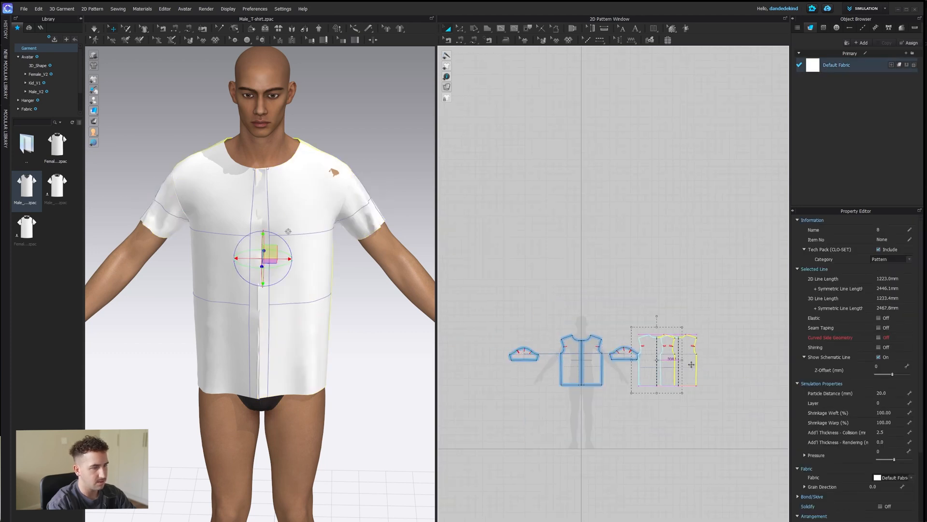
Spread the sleeve and back pattern clear of the two front halves in the 2D layout
{"action": "left_click", "coordinate": [645, 374]}
{"action": "scroll", "coordinate": [580, 371], "scroll_direction": "up", "scroll_amount": 5}
{"action": "left_click_drag", "start_coordinate": [633, 353], "coordinate": [643, 353]}
{"action": "left_click_drag", "start_coordinate": [546, 329], "coordinate": [542, 329]}
{"action": "left_click", "coordinate": [606, 186]}
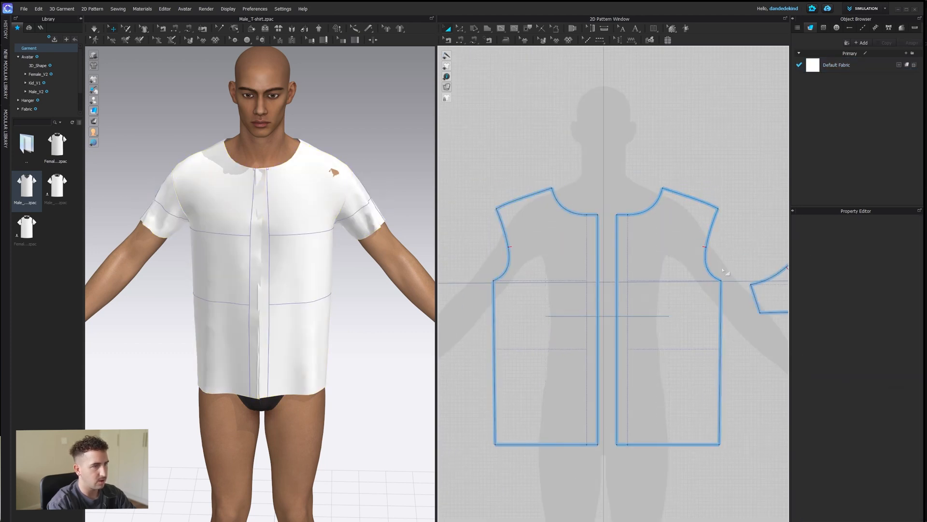
{"action": "scroll", "coordinate": [673, 308], "scroll_direction": "down", "scroll_amount": 5}
{"action": "middle_click_drag", "start_coordinate": [714, 308], "coordinate": [637, 319]}
{"action": "scroll", "coordinate": [744, 290], "scroll_direction": "down", "scroll_amount": 1}
{"action": "scroll", "coordinate": [625, 318], "scroll_direction": "up", "scroll_amount": 5}
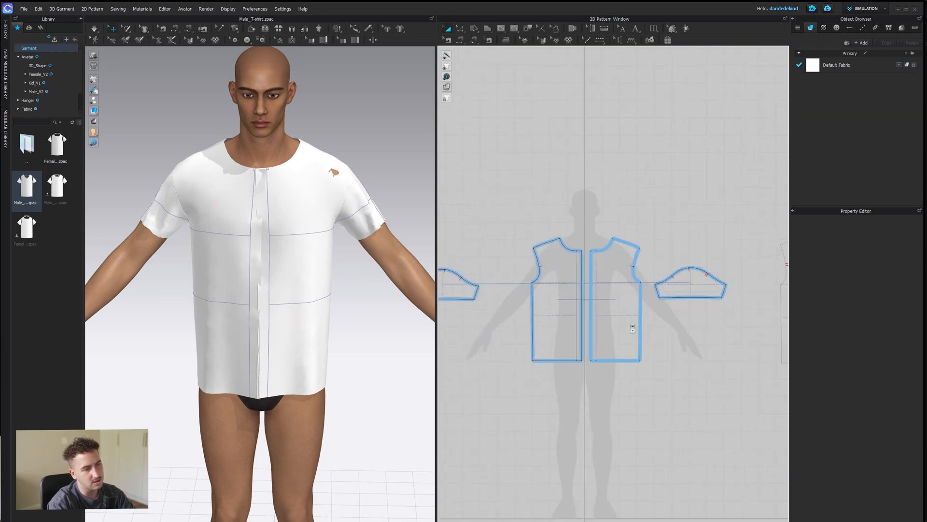
{"action": "mouse_move", "coordinate": [447, 87]}
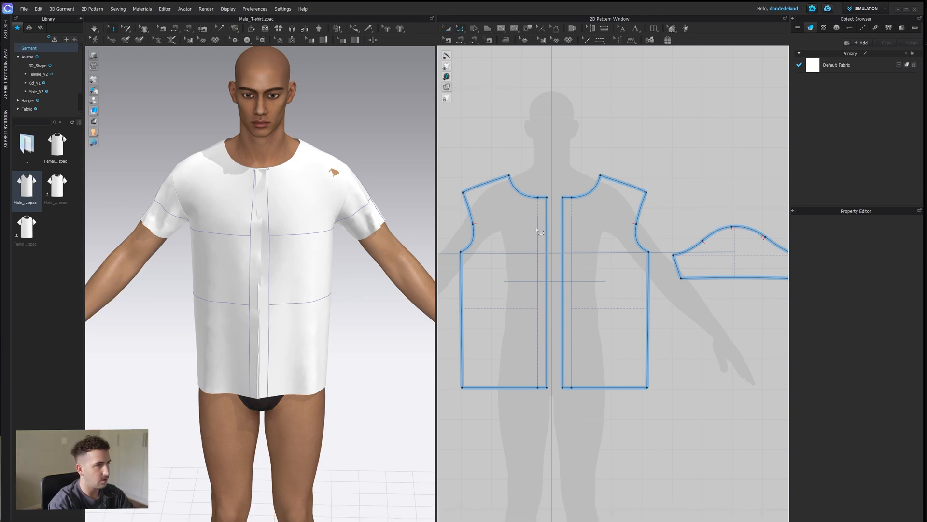
Draw an internal line from neckline to hem along the original centre-front line of the extended front half
{"action": "left_click", "coordinate": [540, 202]}
{"action": "left_click", "coordinate": [555, 201]}
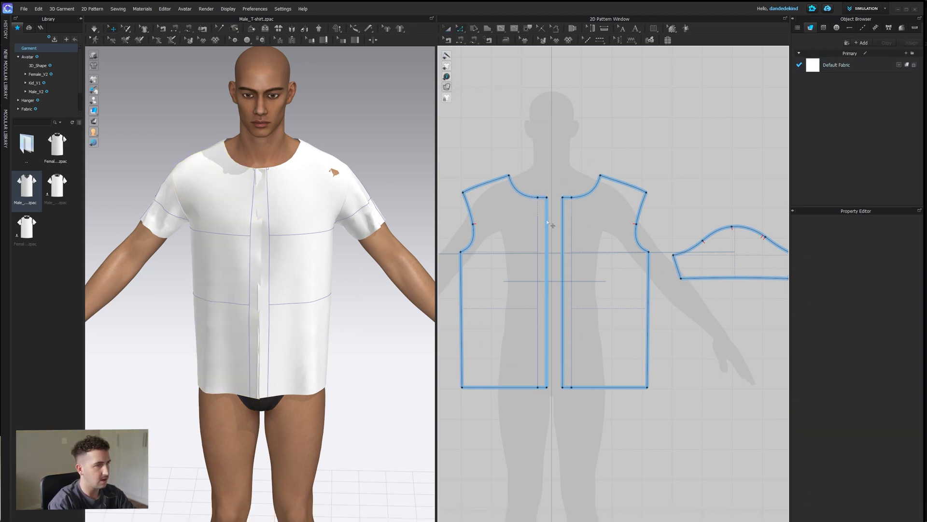
{"action": "left_click", "coordinate": [461, 29]}
{"action": "left_click", "coordinate": [502, 29]}
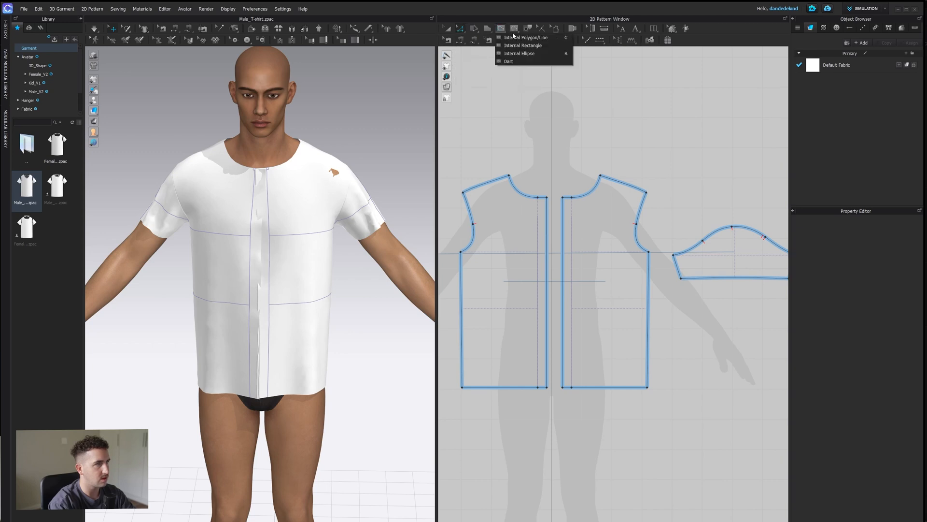
{"action": "left_click", "coordinate": [514, 36]}
{"action": "left_click", "coordinate": [538, 197]}
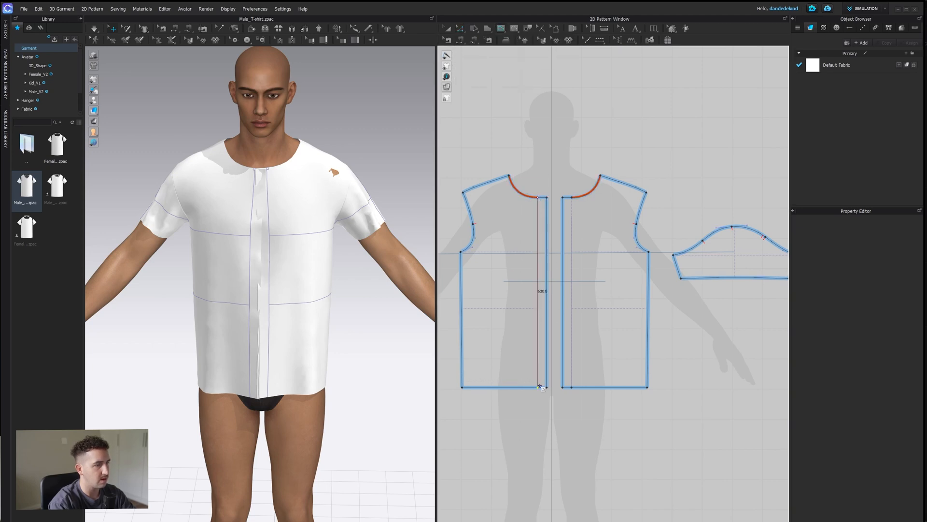
{"action": "double_click", "coordinate": [538, 387]}
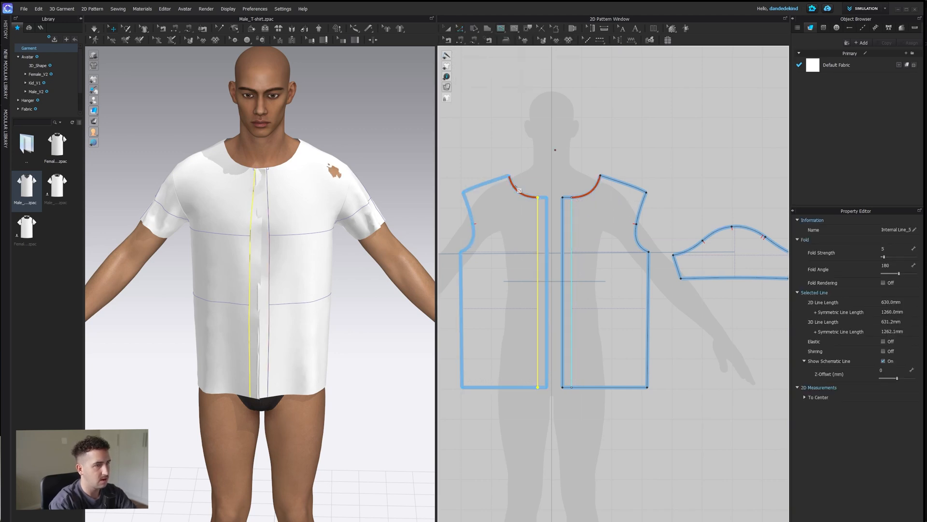
Segment-sew each front half's extended centre edge to the internal centre-front line of the opposite front half
{"action": "key", "text": "n"}
{"action": "scroll", "coordinate": [576, 254], "scroll_direction": "down", "scroll_amount": 3}
{"action": "scroll", "coordinate": [576, 253], "scroll_direction": "up", "scroll_amount": 5}
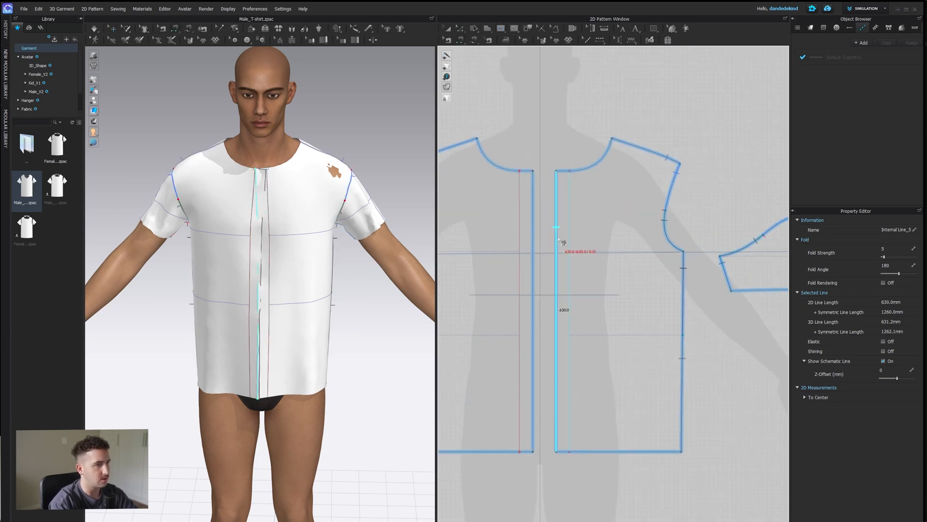
{"action": "middle_click_drag", "start_coordinate": [555, 232], "coordinate": [649, 196]}
{"action": "left_click", "coordinate": [649, 195]}
{"action": "left_click", "coordinate": [627, 194]}
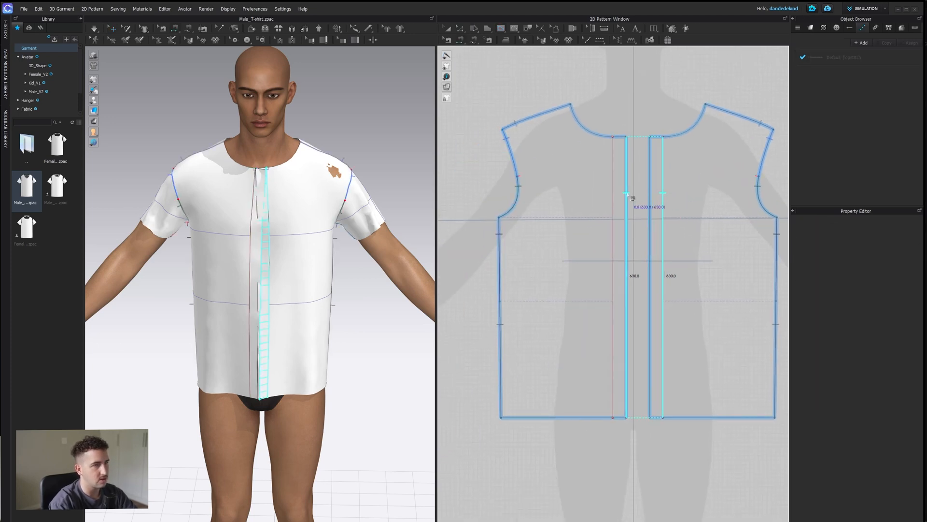
{"action": "left_click", "coordinate": [628, 198]}
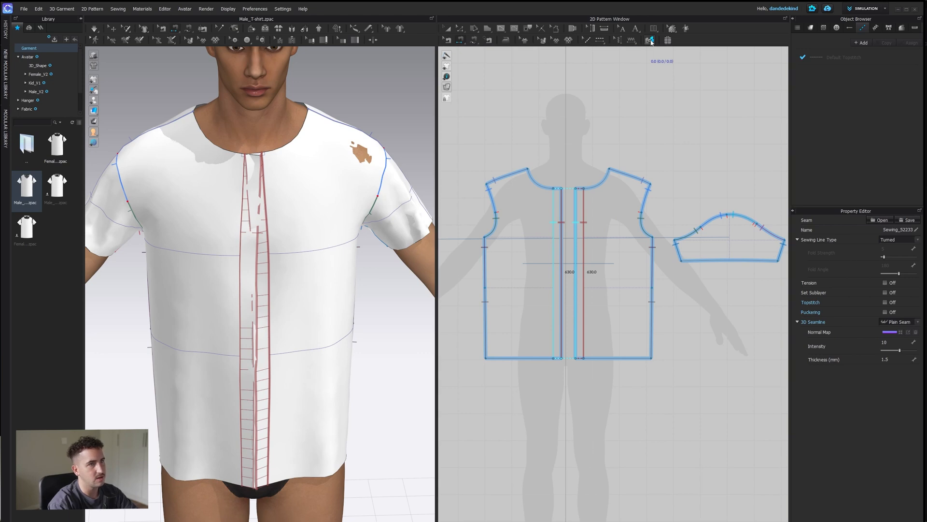
{"action": "left_click", "coordinate": [649, 41]}
{"action": "left_click", "coordinate": [448, 29]}
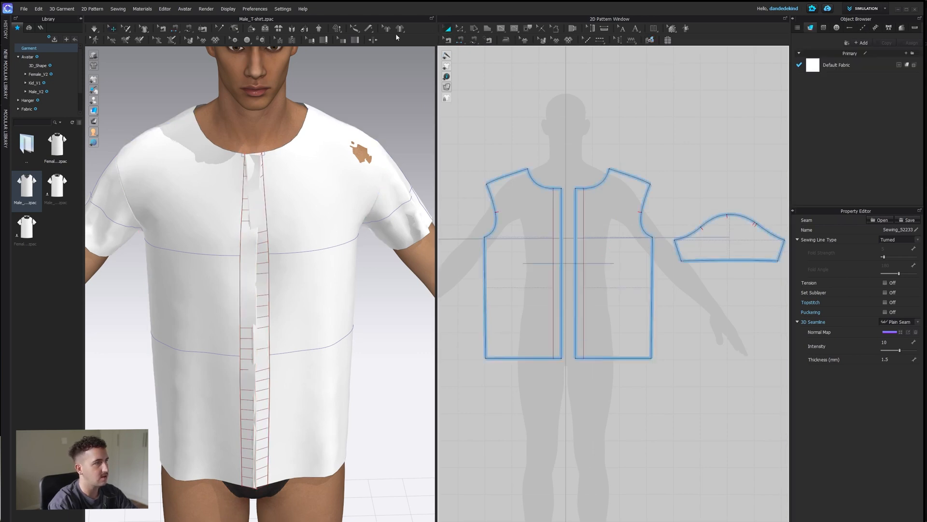
Pull the avatar's left front panel over the opposite front in the 3D simulation so the sewn centre extensions overlap
{"action": "left_click", "coordinate": [259, 367]}
{"action": "right_click_drag", "start_coordinate": [263, 291], "coordinate": [243, 234]}
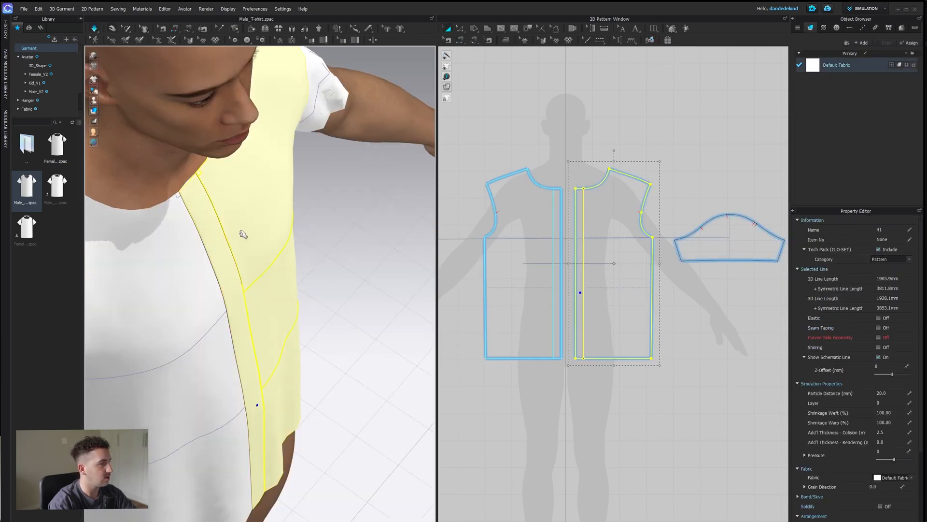
{"action": "left_click_drag", "start_coordinate": [217, 265], "coordinate": [274, 319]}
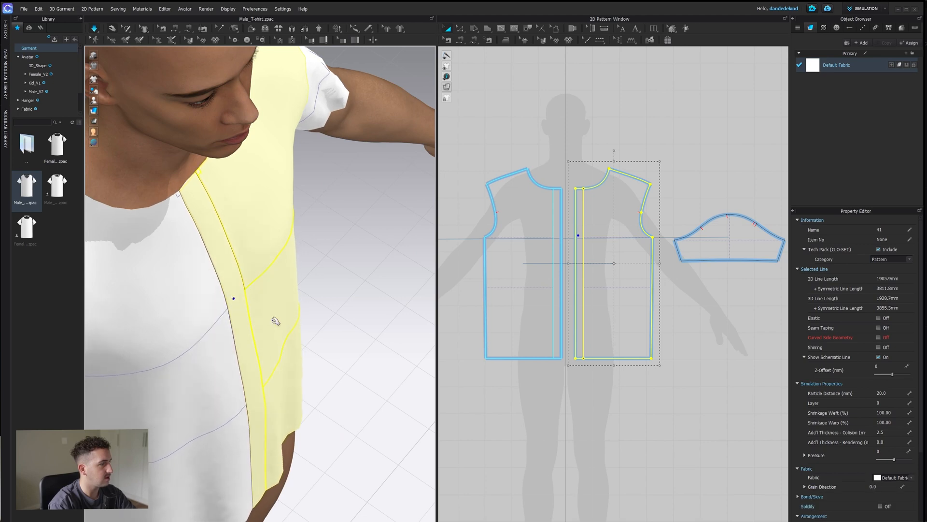
{"action": "right_click_drag", "start_coordinate": [276, 321], "coordinate": [209, 291]}
{"action": "scroll", "coordinate": [210, 291], "scroll_direction": "down", "scroll_amount": 5}
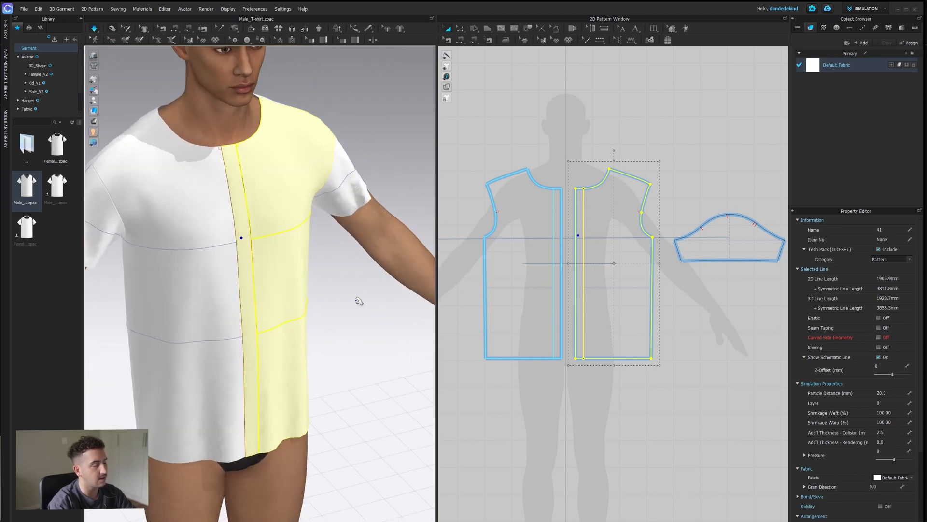
{"action": "right_click_drag", "start_coordinate": [338, 288], "coordinate": [385, 323]}
{"action": "left_click", "coordinate": [380, 319]}
{"action": "scroll", "coordinate": [380, 320], "scroll_direction": "down", "scroll_amount": 2}
{"action": "left_click_drag", "start_coordinate": [261, 263], "coordinate": [300, 291]}
{"action": "left_click", "coordinate": [382, 334]}
{"action": "right_click_drag", "start_coordinate": [382, 335], "coordinate": [338, 317]}
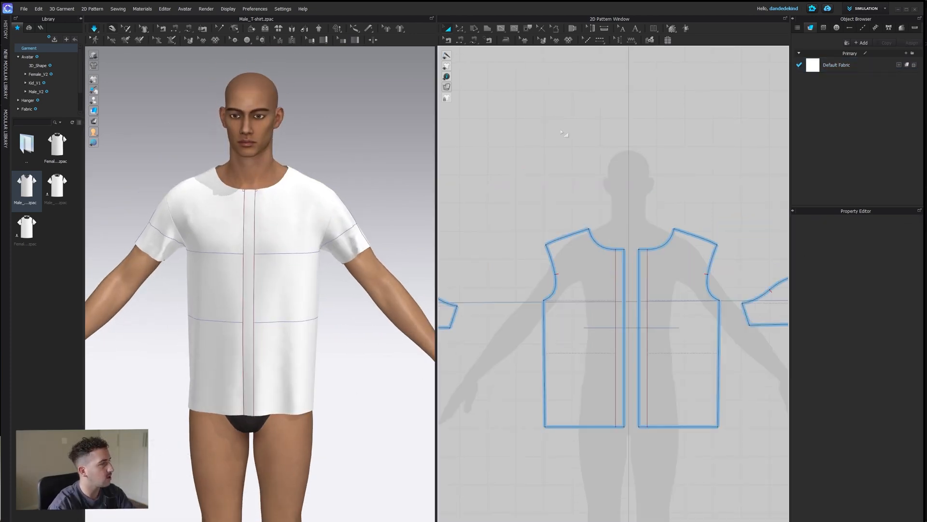
Draw a rectangular pattern about 441 by 216 mm above the fronts and offset two adjacent edges inward 30 mm as internal lines
{"action": "left_click", "coordinate": [496, 30]}
{"action": "left_click", "coordinate": [502, 42]}
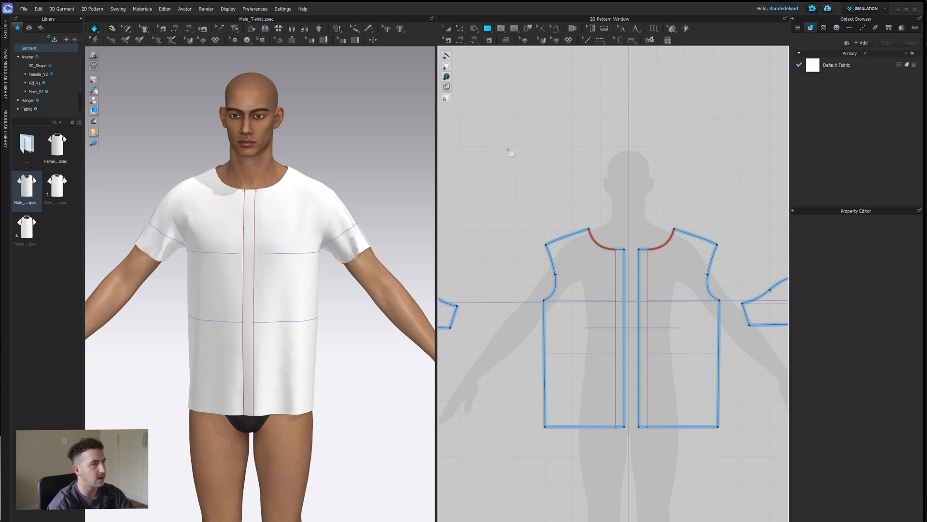
{"action": "left_click_drag", "start_coordinate": [485, 142], "coordinate": [604, 202]}
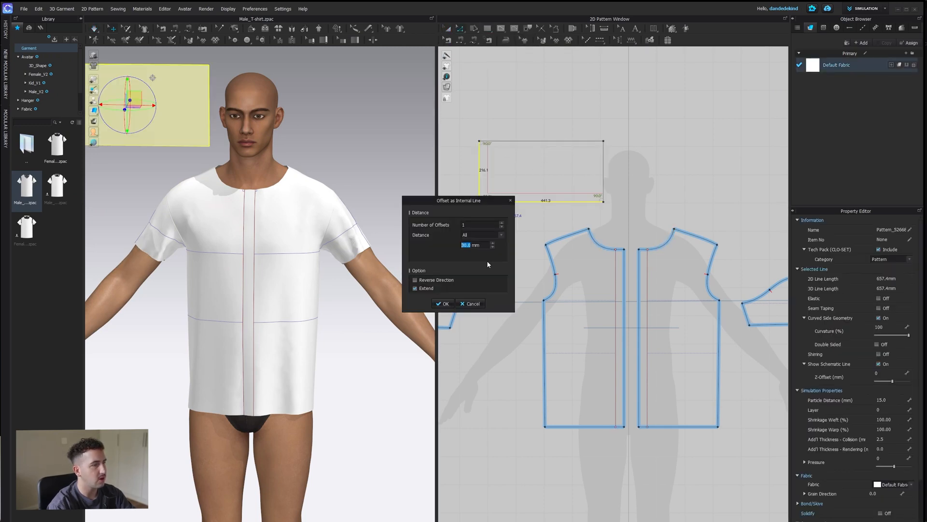
{"action": "left_click", "coordinate": [443, 304]}
{"action": "scroll", "coordinate": [662, 191], "scroll_direction": "down", "scroll_amount": 2}
{"action": "middle_click_drag", "start_coordinate": [661, 190], "coordinate": [570, 242]}
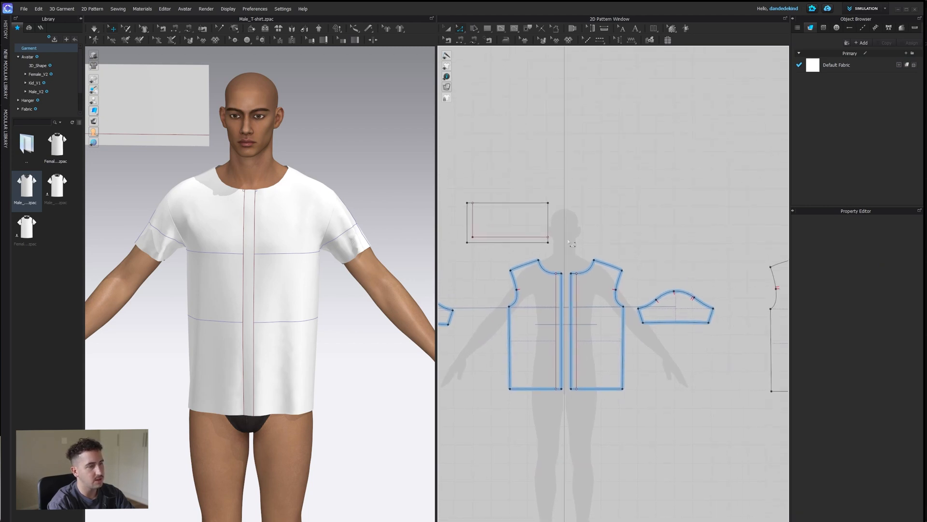
Check the lengths of the front and back neckline curves
{"action": "left_click", "coordinate": [589, 274]}
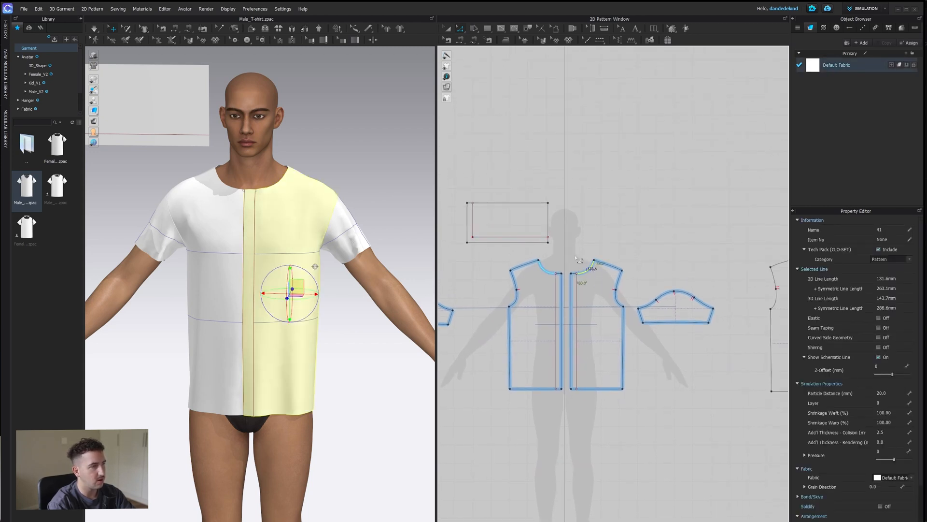
{"action": "scroll", "coordinate": [578, 259], "scroll_direction": "down", "scroll_amount": 2}
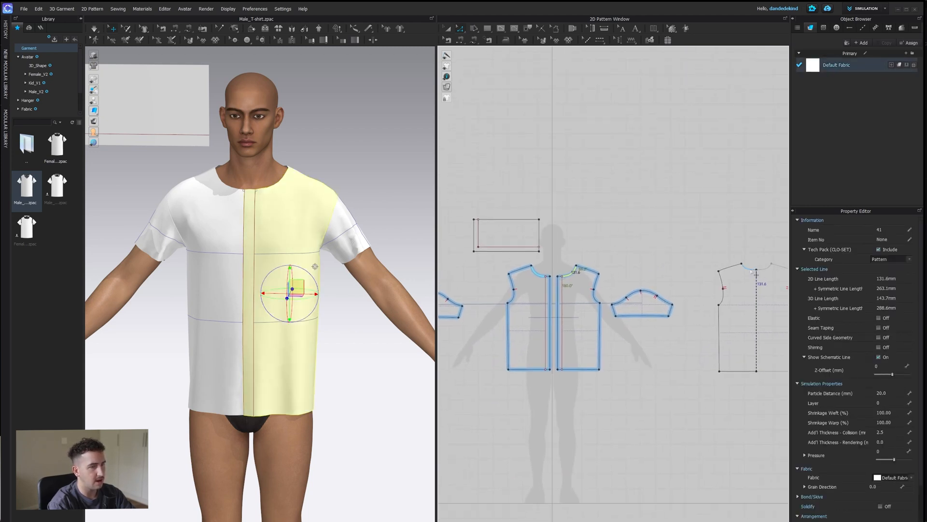
{"action": "left_click", "coordinate": [755, 272]}
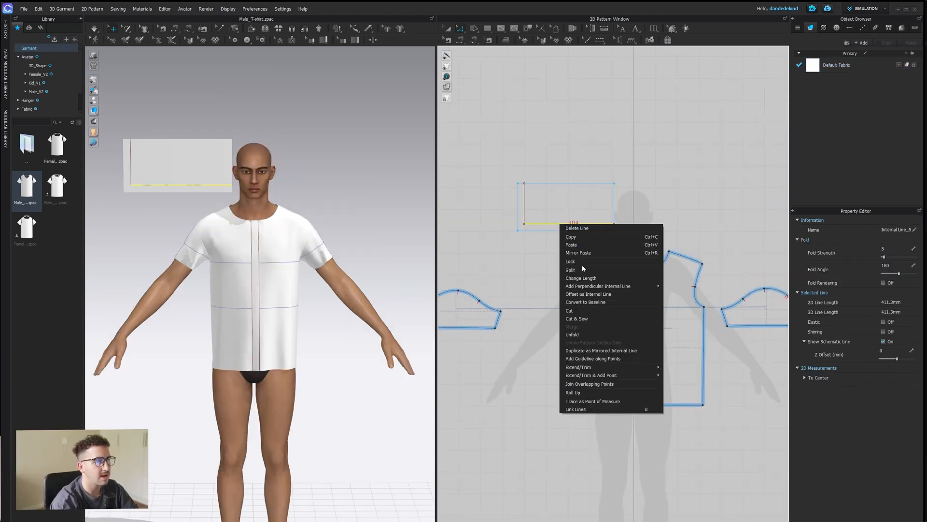
Split the rectangle's lower internal line into two lines, with the first line 116.3 mm long
{"action": "left_click", "coordinate": [585, 271]}
{"action": "type", "text": "116.3"}
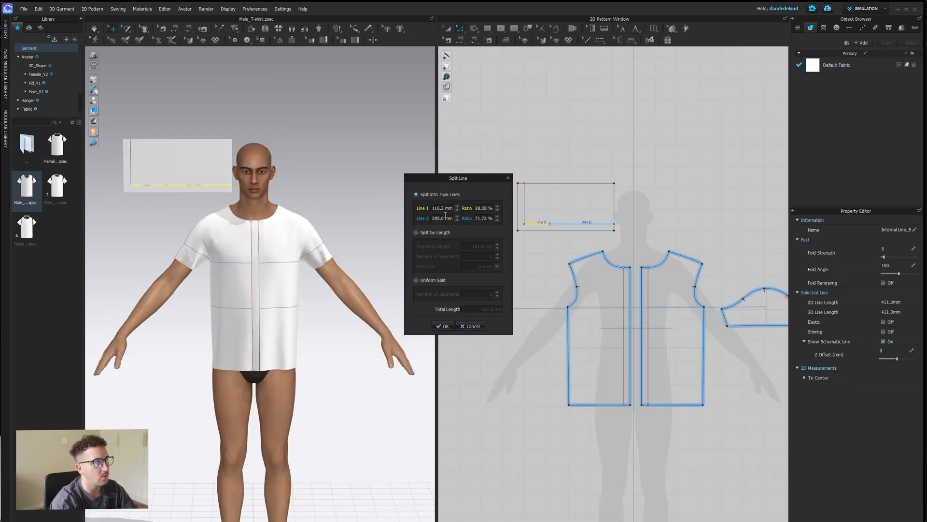
{"action": "left_click", "coordinate": [444, 326]}
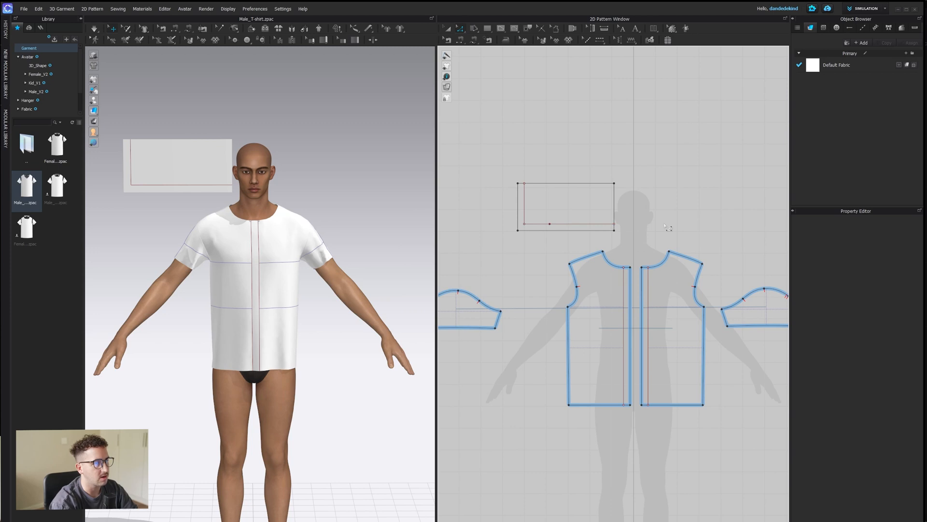
Check the front neckline length and split the longer remaining internal segment with its first line set to 131.6 mm
{"action": "left_click", "coordinate": [609, 264]}
{"action": "left_click", "coordinate": [580, 226]}
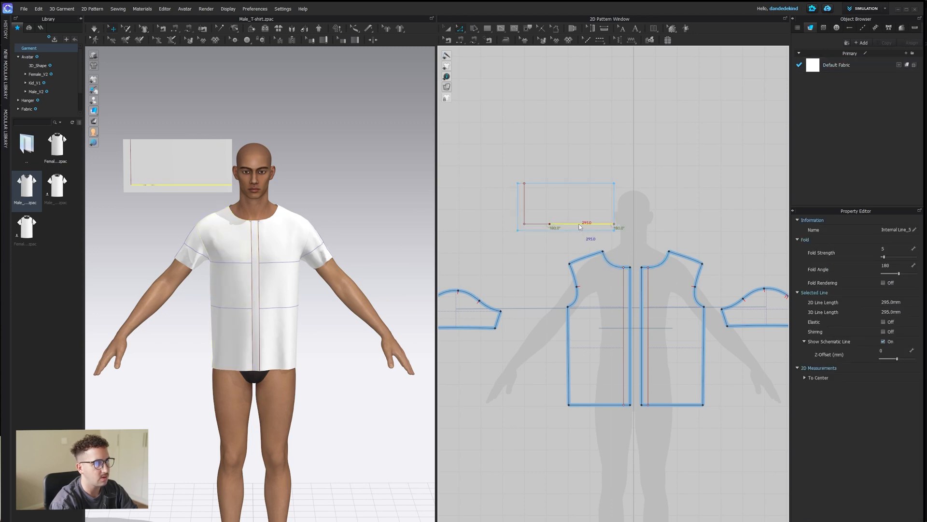
{"action": "right_click", "coordinate": [581, 225]}
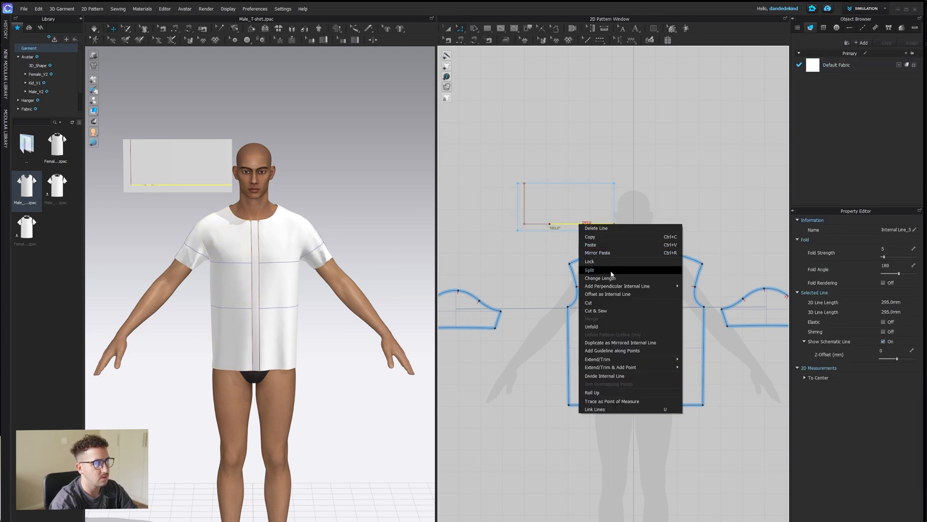
{"action": "left_click", "coordinate": [611, 270]}
{"action": "type", "text": "131.6"}
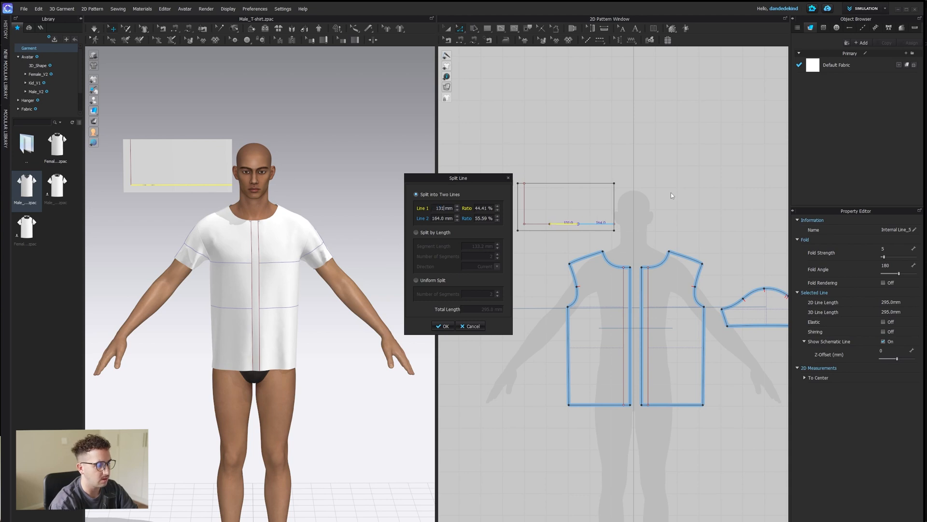
{"action": "left_click", "coordinate": [443, 326]}
Split the 131.6 mm internal segment near its middle, with the first line 63.7 mm long
{"action": "scroll", "coordinate": [551, 223], "scroll_direction": "up", "scroll_amount": 3}
{"action": "right_click", "coordinate": [579, 225]}
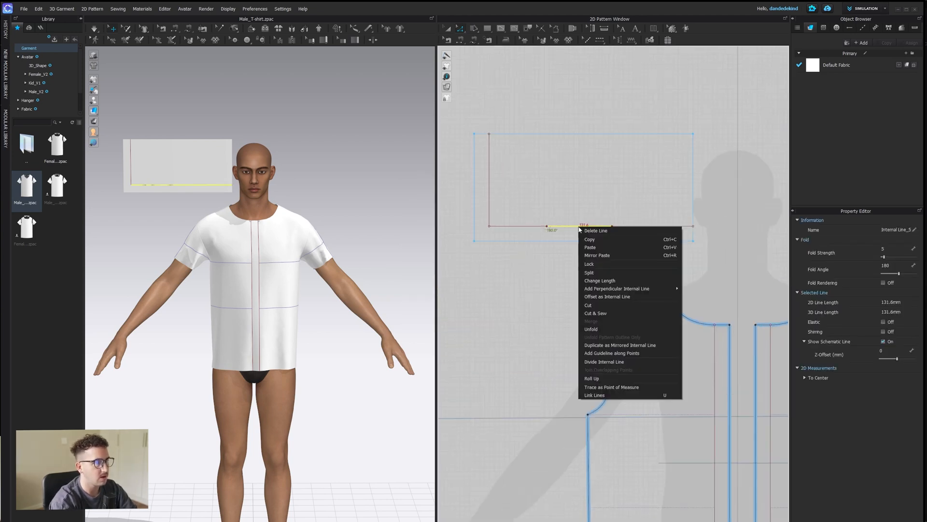
{"action": "left_click", "coordinate": [601, 272]}
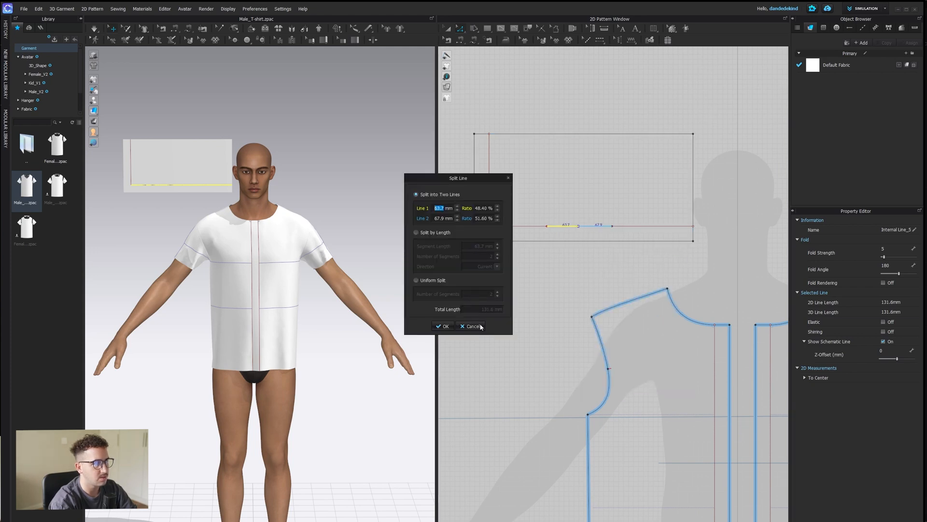
{"action": "left_click", "coordinate": [445, 327]}
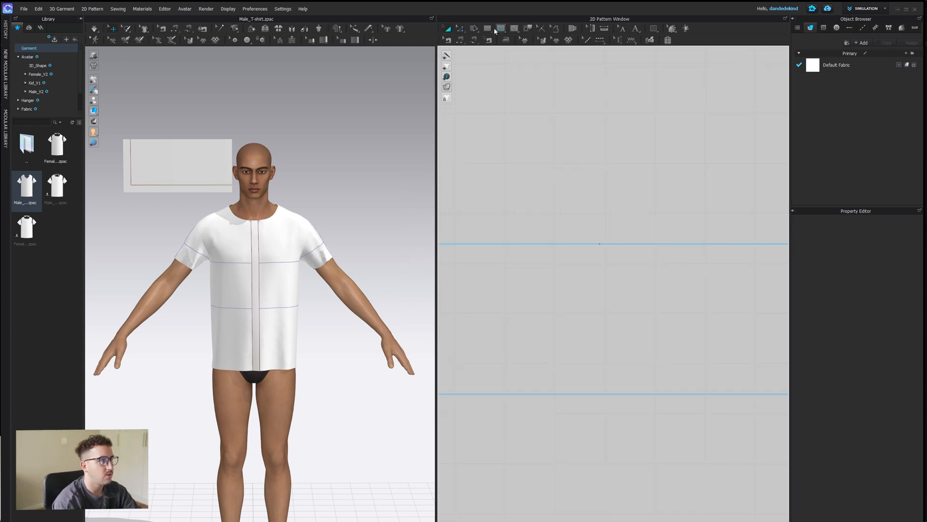
Draw an internal line about 5 mm long straight down from the new split point towards the rectangle's lower edge
{"action": "left_click", "coordinate": [488, 31]}
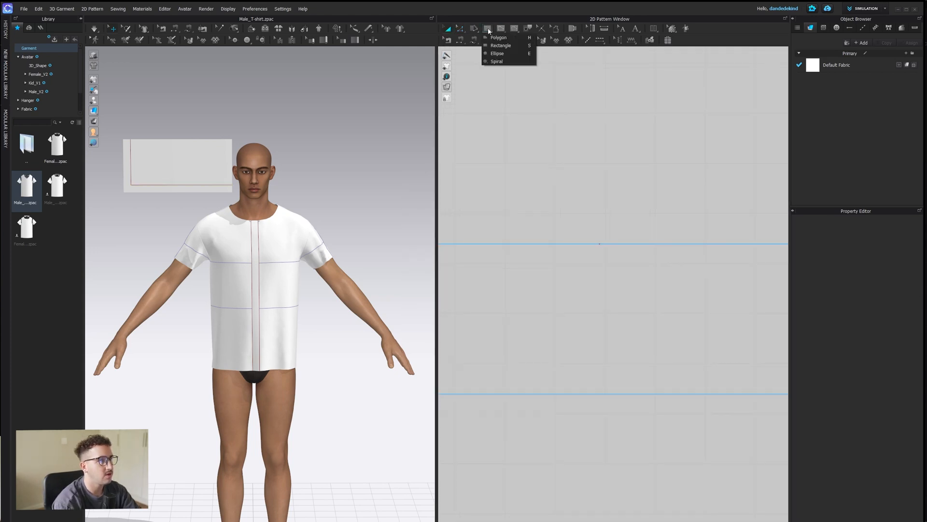
{"action": "left_click", "coordinate": [501, 30]}
{"action": "left_click", "coordinate": [506, 38]}
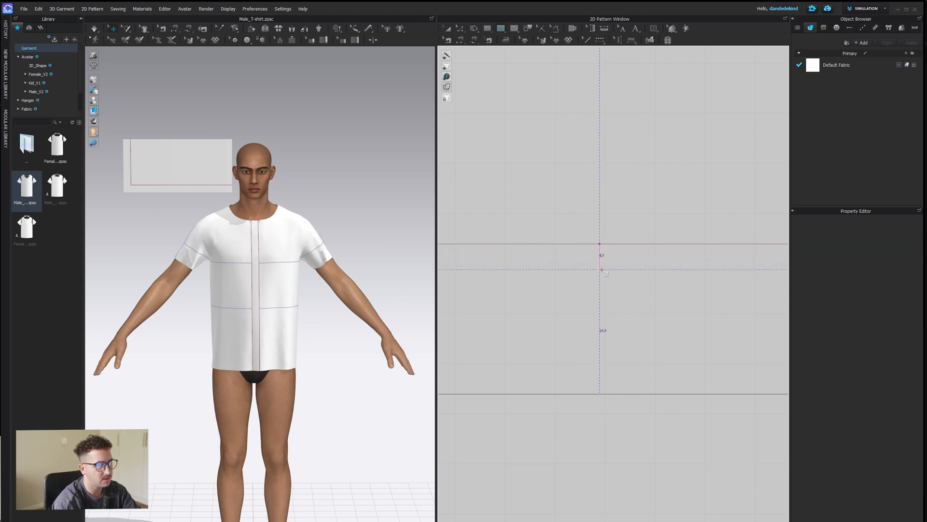
{"action": "left_click", "coordinate": [601, 270]}
{"action": "scroll", "coordinate": [639, 302], "scroll_direction": "down", "scroll_amount": 3}
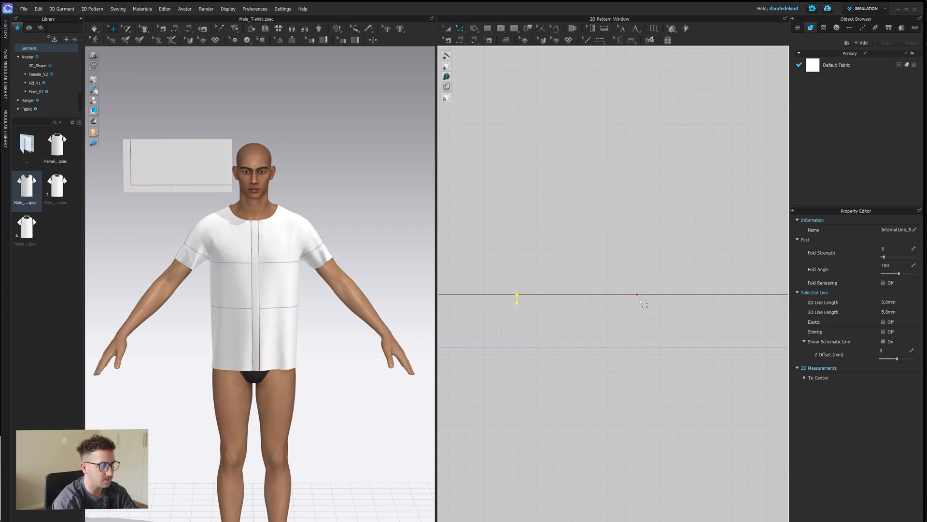
Split the last segment of the rectangle's lower internal line near its inner end, beyond the front-neckline section
{"action": "right_click", "coordinate": [654, 294]}
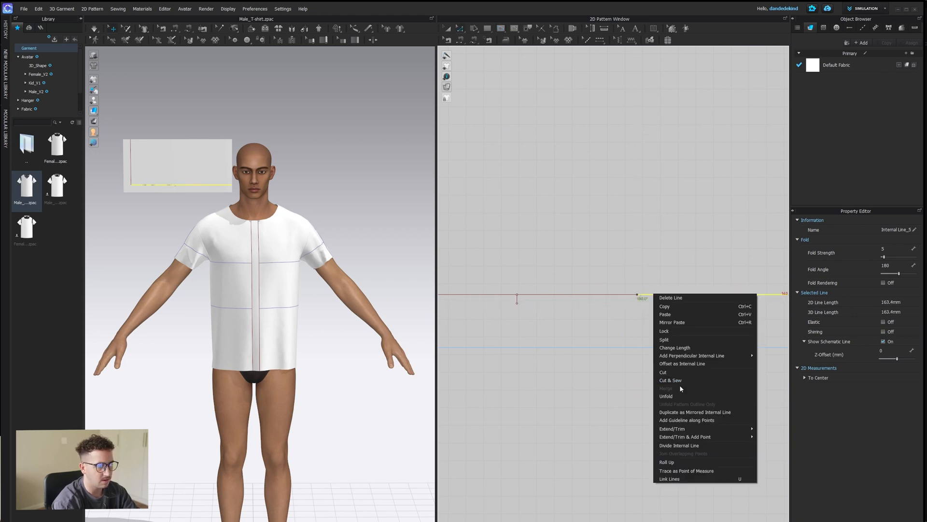
{"action": "left_click", "coordinate": [681, 335]}
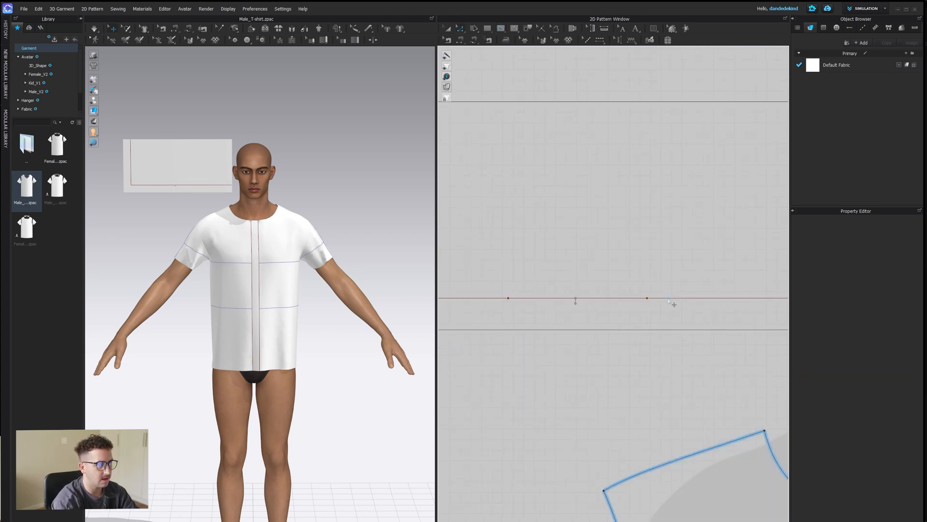
{"action": "scroll", "coordinate": [669, 299], "scroll_direction": "up", "scroll_amount": 3}
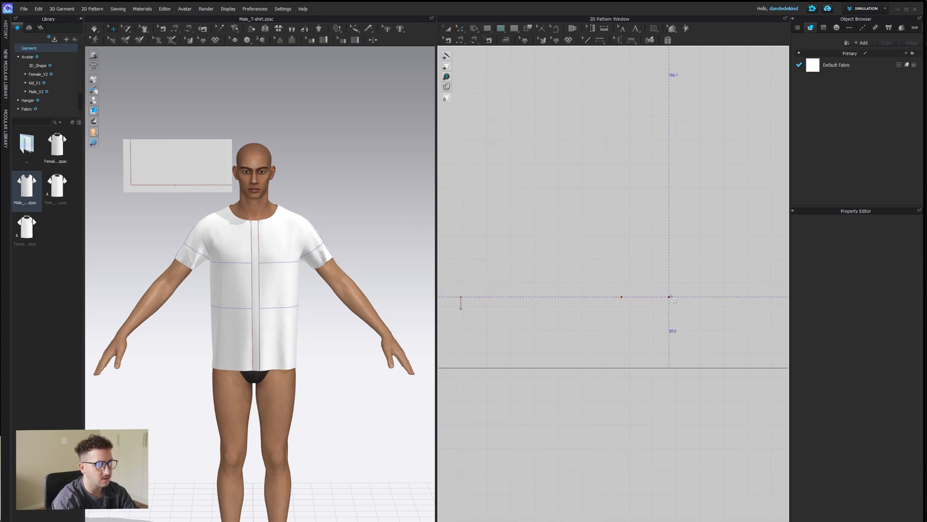
Draw an internal line about 5 mm long straight up from the last split point on the rectangle's lower internal line
{"action": "scroll", "coordinate": [669, 286], "scroll_direction": "up", "scroll_amount": 5}
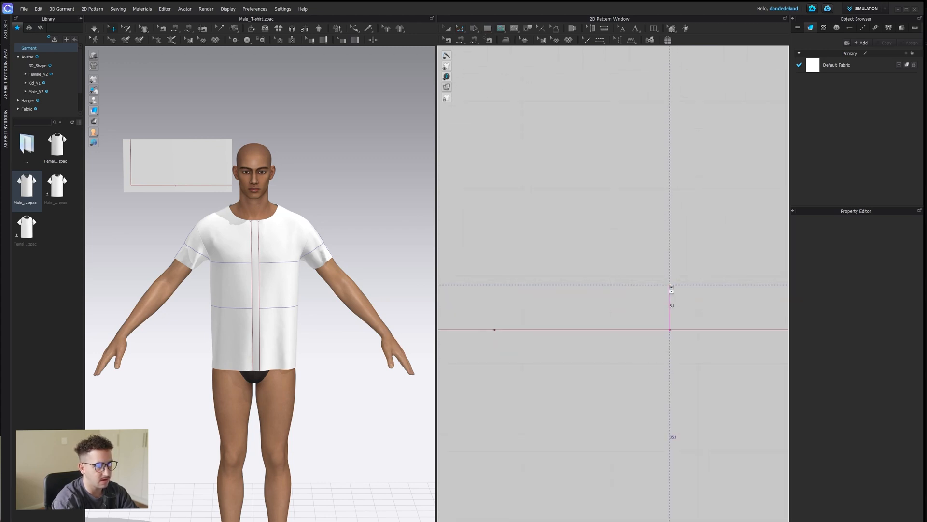
{"action": "left_click", "coordinate": [670, 314]}
{"action": "scroll", "coordinate": [685, 332], "scroll_direction": "down", "scroll_amount": 5}
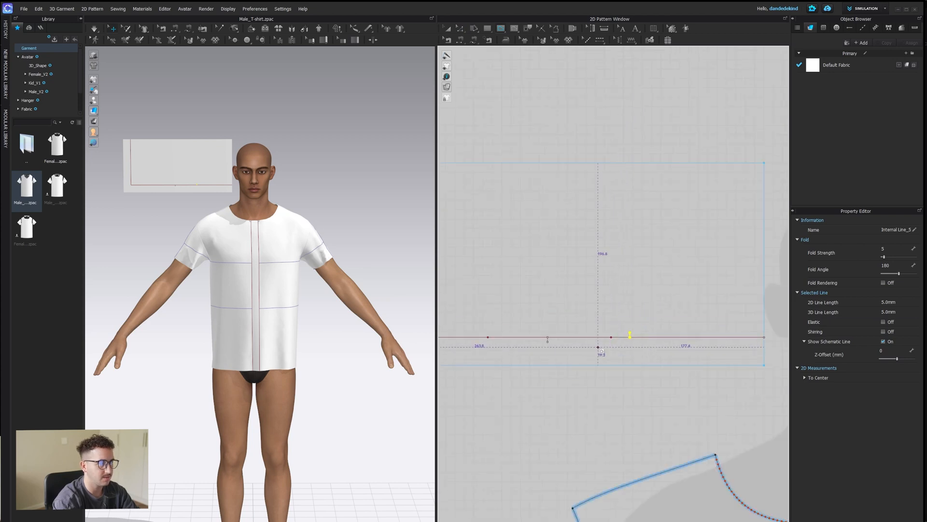
Draw an internal line about 152.6 mm long through the front-neckline guide points, ending at the raised point, and convert its lowest point to a curve point
{"action": "middle_click_drag", "start_coordinate": [685, 333], "coordinate": [623, 315]}
{"action": "scroll", "coordinate": [623, 316], "scroll_direction": "up", "scroll_amount": 3}
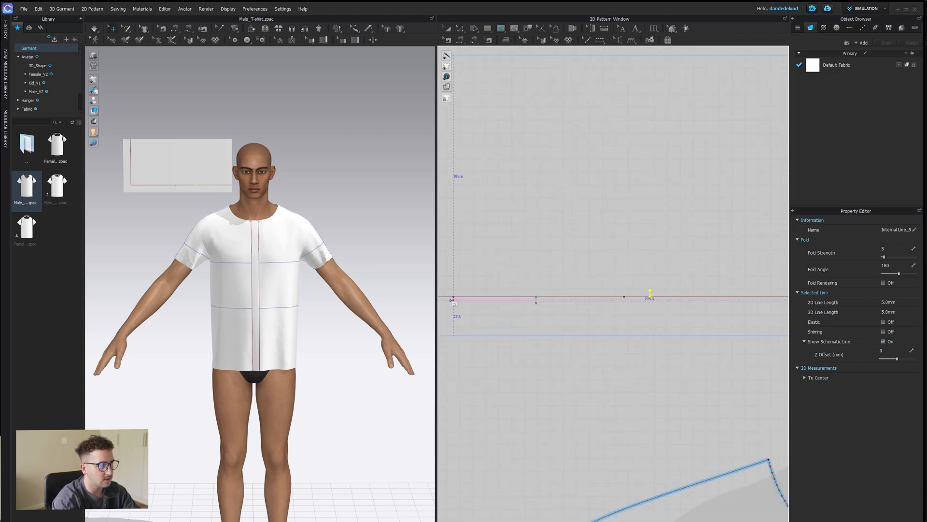
{"action": "scroll", "coordinate": [528, 286], "scroll_direction": "up", "scroll_amount": 2}
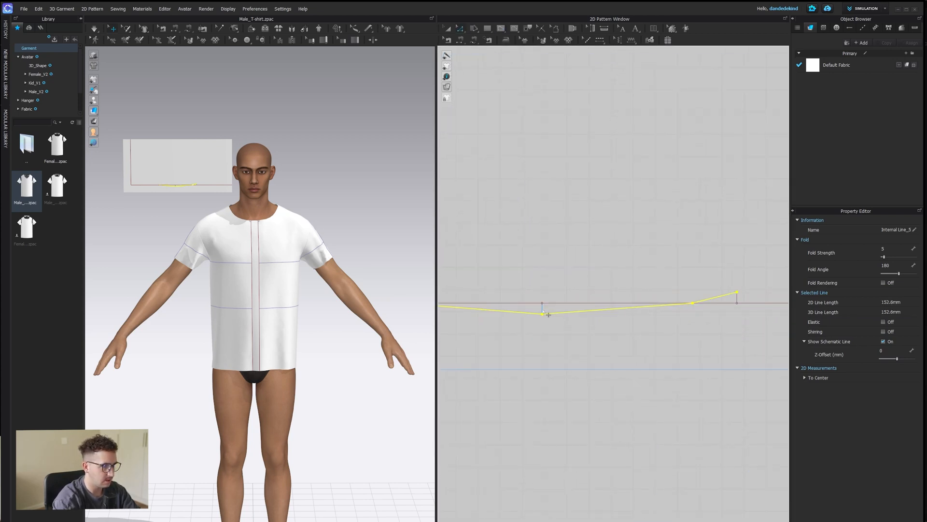
{"action": "right_click", "coordinate": [539, 308]}
{"action": "right_click", "coordinate": [559, 317]}
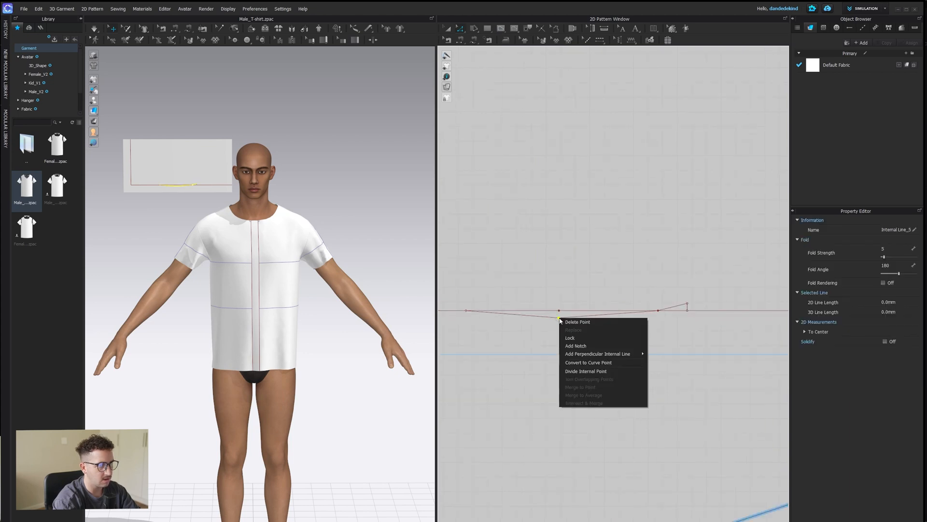
{"action": "left_click", "coordinate": [595, 361]}
Bow the short rising end segment of the neckline curve slightly downwards with Edit Curvature
{"action": "scroll", "coordinate": [658, 326], "scroll_direction": "up", "scroll_amount": 3}
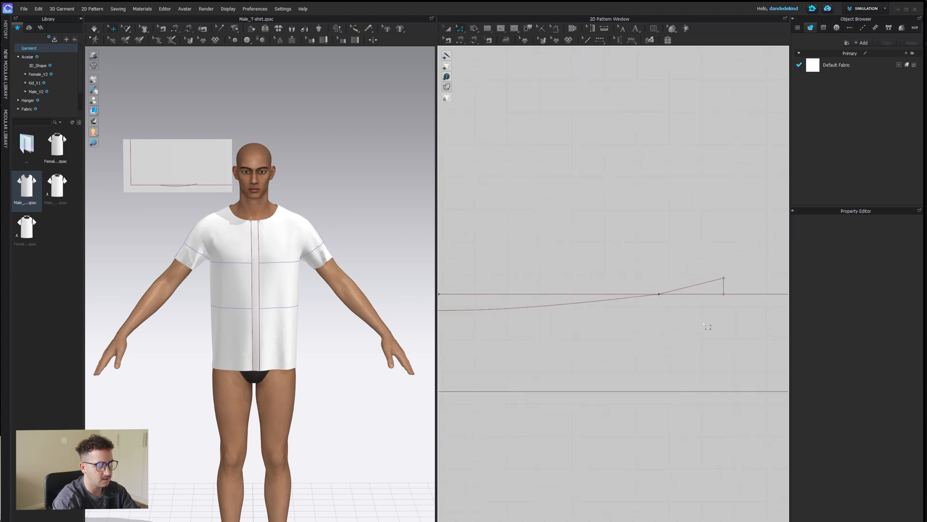
{"action": "scroll", "coordinate": [722, 290], "scroll_direction": "up", "scroll_amount": 4}
{"action": "right_click", "coordinate": [600, 289]}
{"action": "left_click", "coordinate": [460, 29]}
{"action": "left_click", "coordinate": [479, 69]}
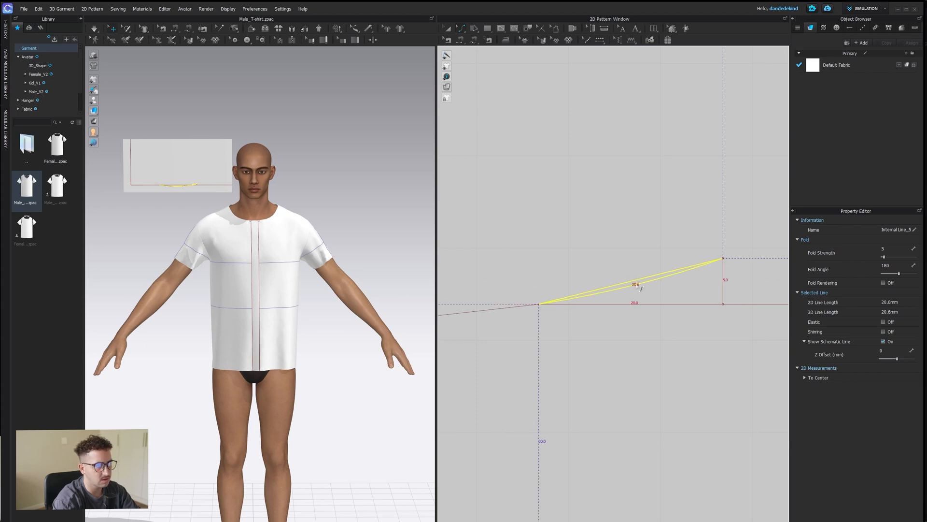
{"action": "left_click_drag", "start_coordinate": [639, 286], "coordinate": [640, 288]}
Split the vertical internal line near its lower end, with the first line set to 30 mm
{"action": "scroll", "coordinate": [593, 319], "scroll_direction": "down", "scroll_amount": 6}
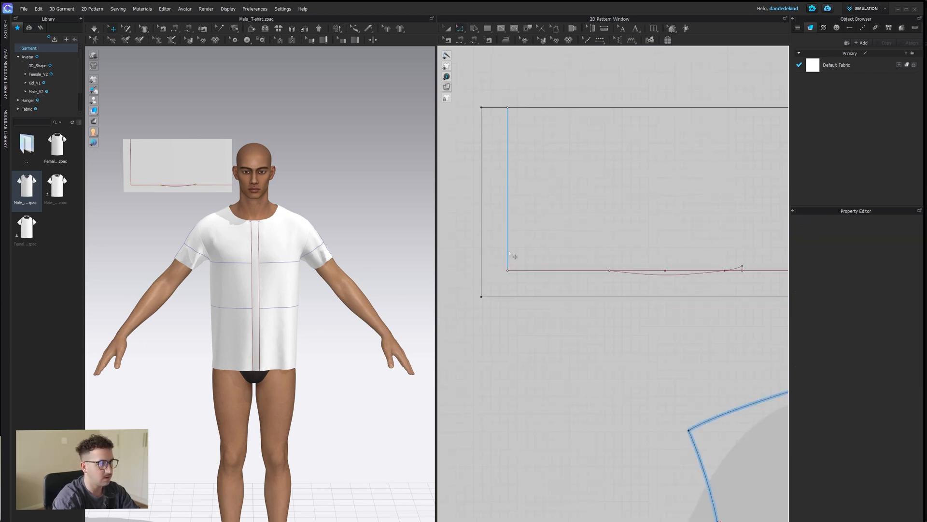
{"action": "left_click", "coordinate": [508, 252]}
{"action": "right_click", "coordinate": [508, 251]}
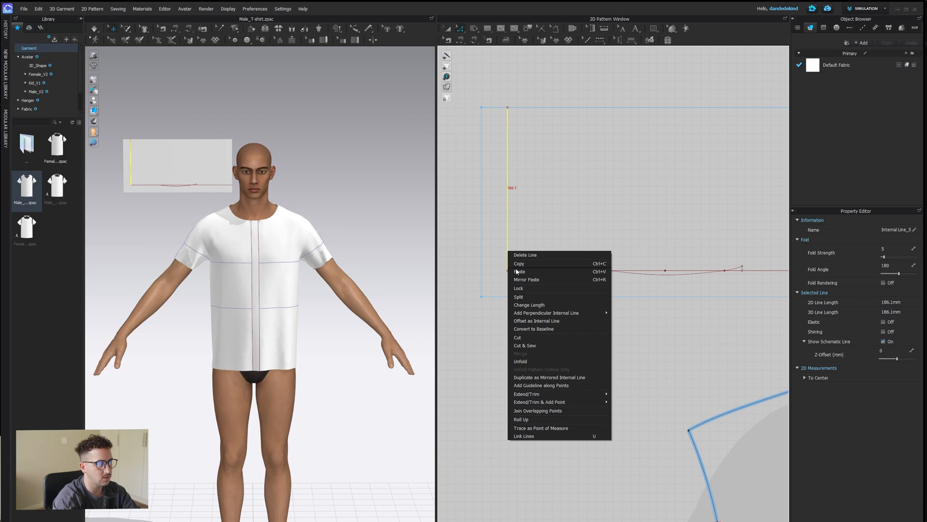
{"action": "left_click", "coordinate": [518, 296]}
{"action": "type", "text": "30"}
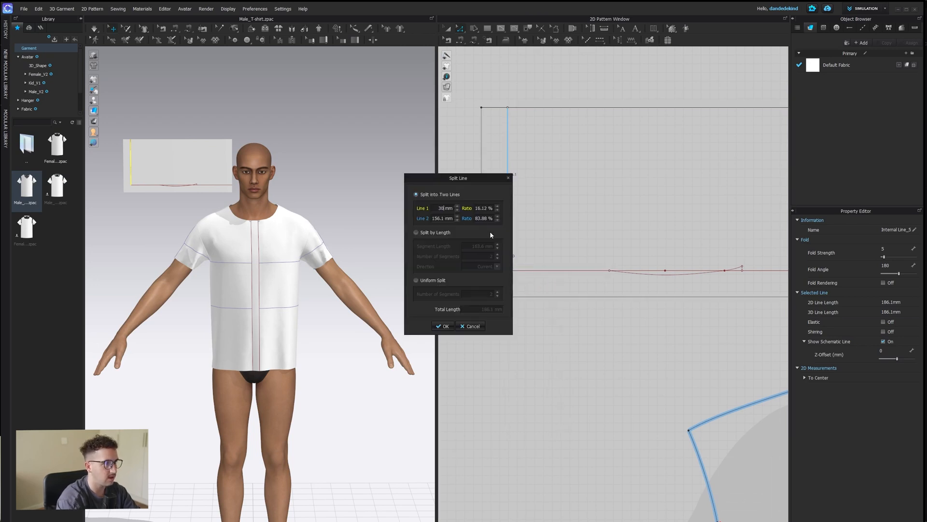
{"action": "left_click", "coordinate": [443, 326]}
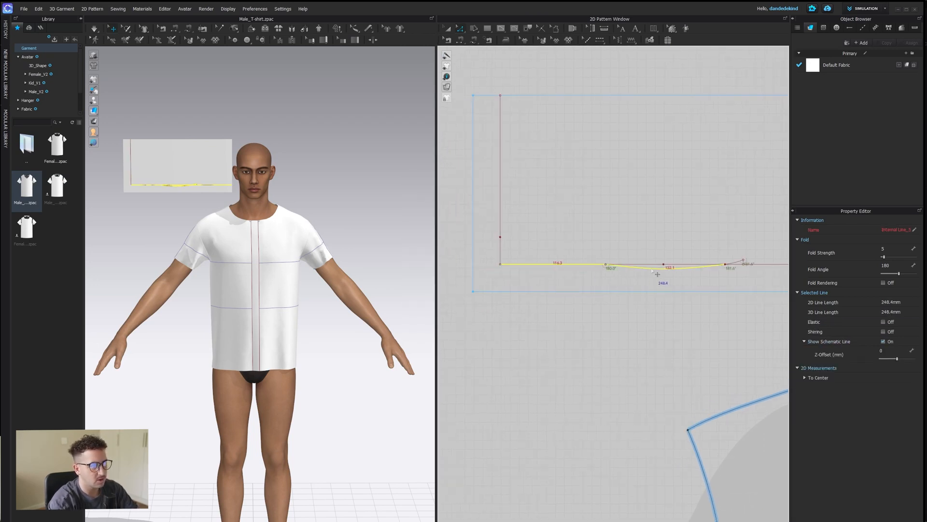
Copy the straight back-neckline section and the front curve straight up to the 30 mm split point
{"action": "left_click_drag", "start_coordinate": [613, 266], "coordinate": [613, 239]}
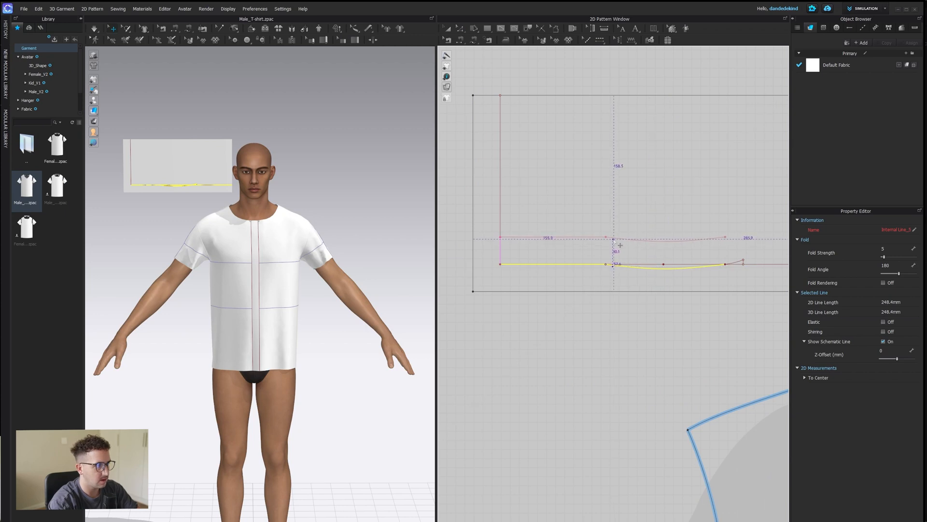
{"action": "left_click", "coordinate": [613, 240]}
Draw an internal line about 94.3 mm long upwards from where the front curve meets the lower line, slanting slightly inwards past the copied curve
{"action": "middle_click_drag", "start_coordinate": [733, 214], "coordinate": [657, 210]}
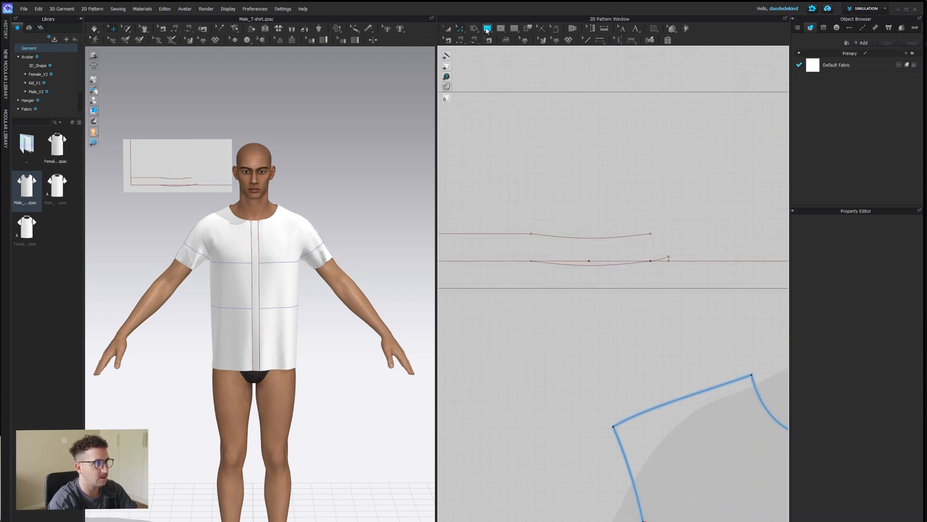
{"action": "left_click", "coordinate": [501, 29]}
{"action": "left_click", "coordinate": [519, 37]}
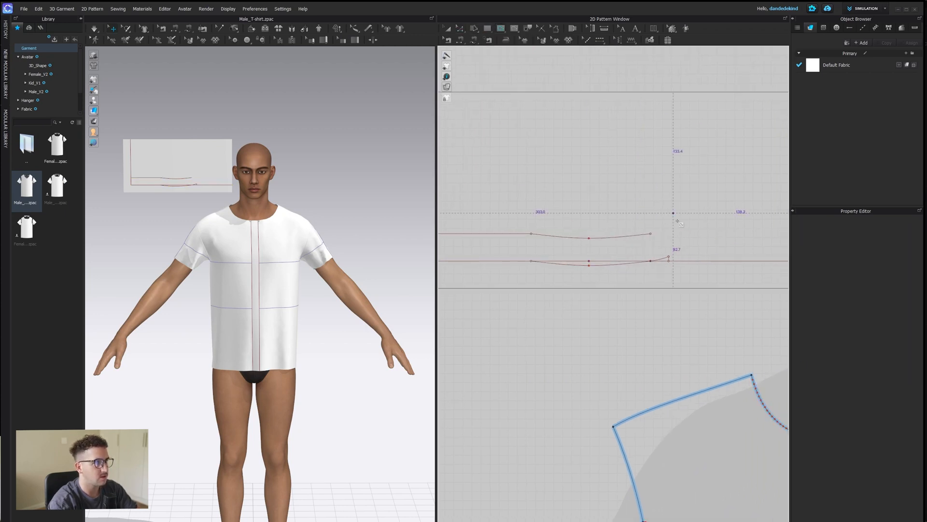
{"action": "left_click", "coordinate": [651, 261]}
{"action": "double_click", "coordinate": [637, 176]}
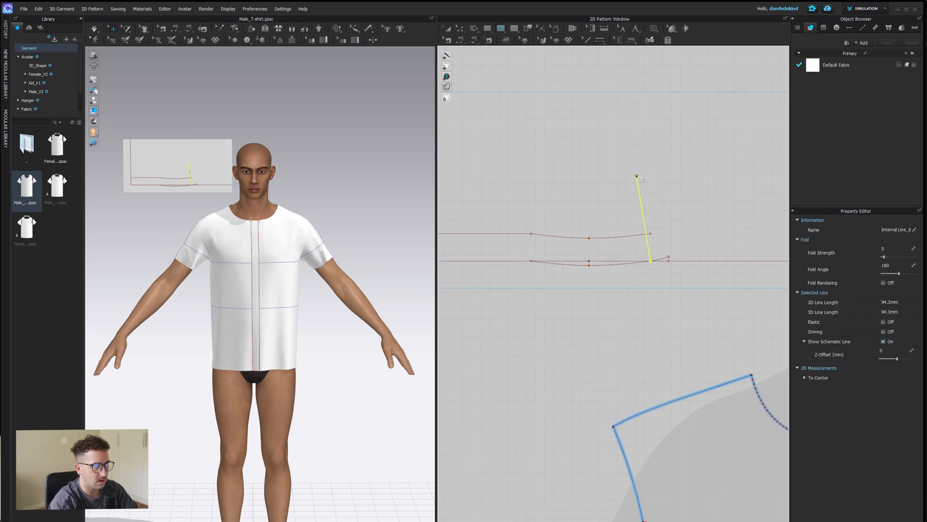
Try to extend or trim the slanted line to the pattern outline
{"action": "right_click", "coordinate": [645, 218]}
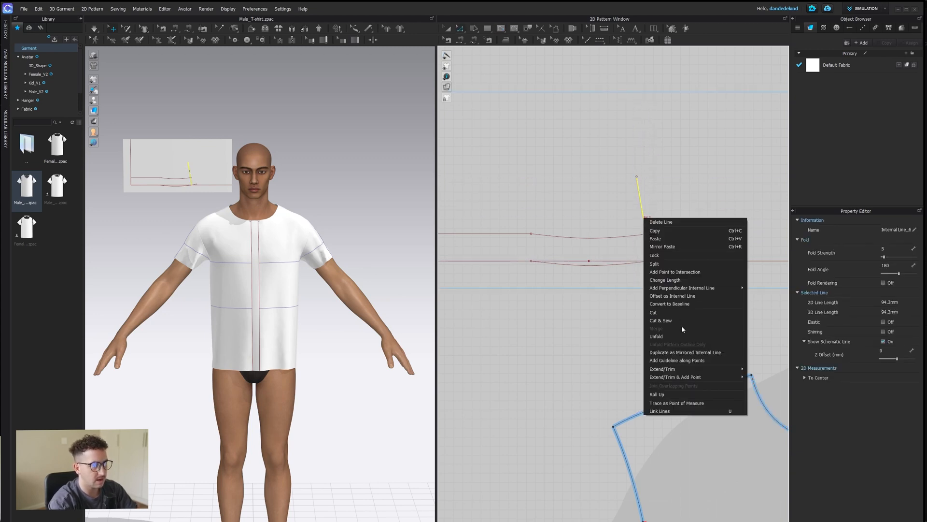
{"action": "mouse_move", "coordinate": [689, 370]}
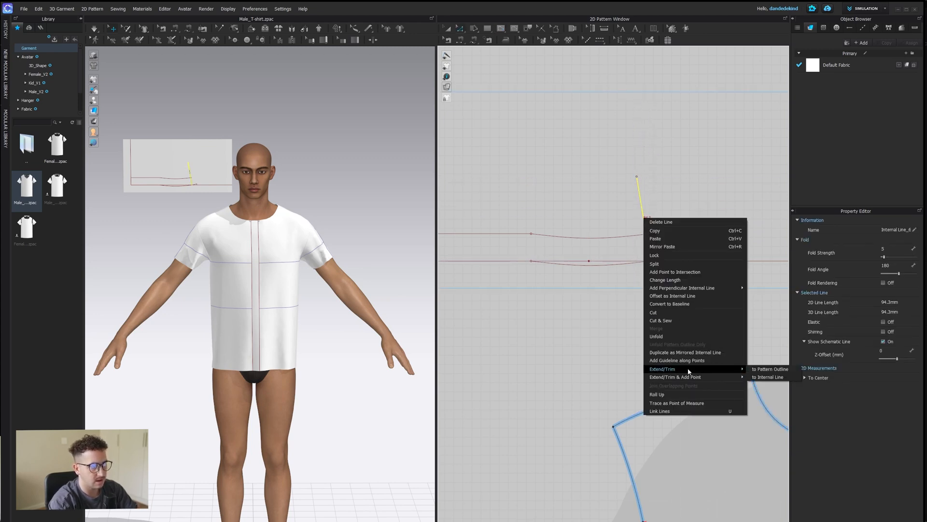
{"action": "left_click", "coordinate": [774, 370]}
Trim the slanted line to the copied upper curve with Extend/Trim & Add Point to Internal Line
{"action": "scroll", "coordinate": [630, 332], "scroll_direction": "up", "scroll_amount": 4}
{"action": "right_click", "coordinate": [625, 329]}
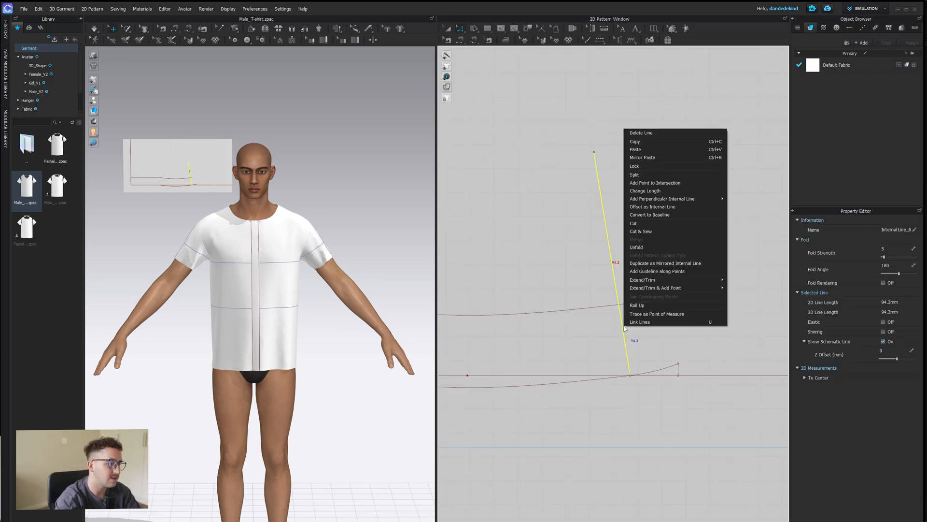
{"action": "mouse_move", "coordinate": [684, 290]}
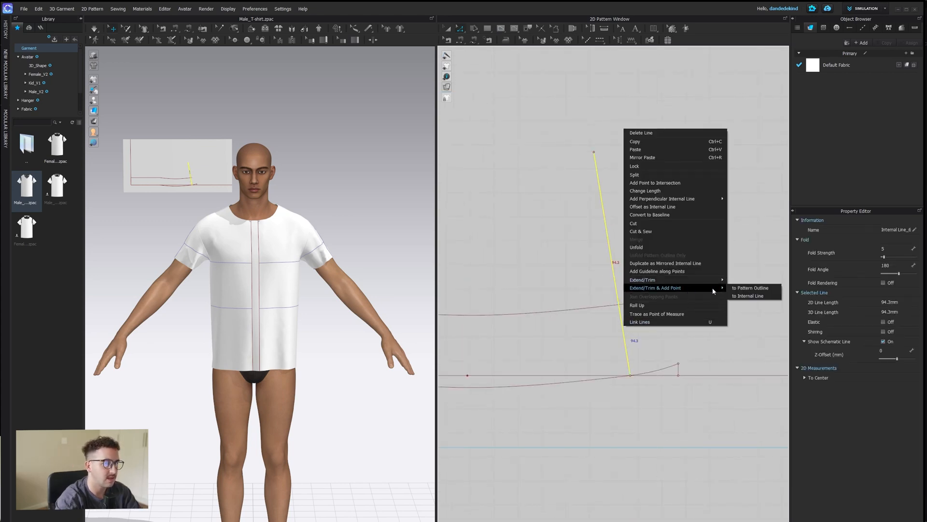
{"action": "left_click", "coordinate": [754, 296]}
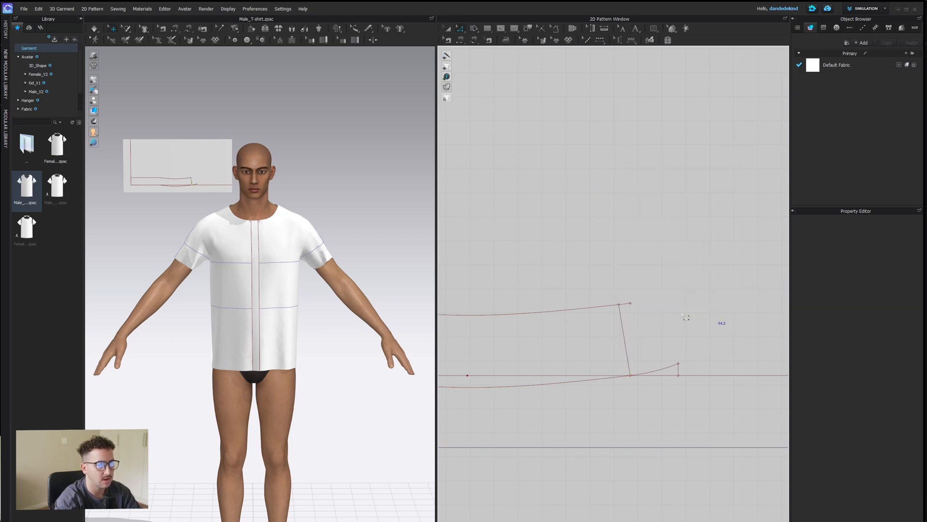
Merge the upper curve's outer end point to the lower curve's raised end point, and bow the joining segment outwards into a rounded front edge
{"action": "left_click", "coordinate": [631, 304]}
{"action": "right_click", "coordinate": [679, 364]}
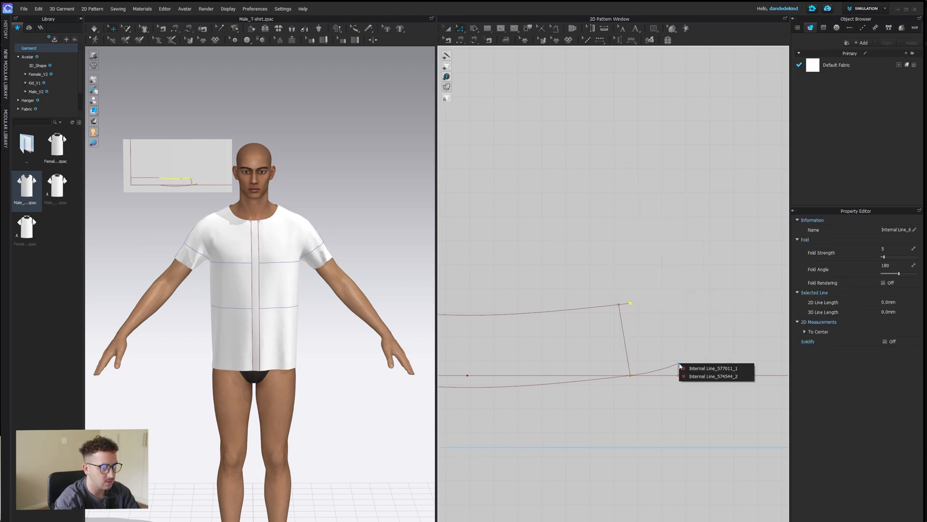
{"action": "left_click", "coordinate": [701, 376]}
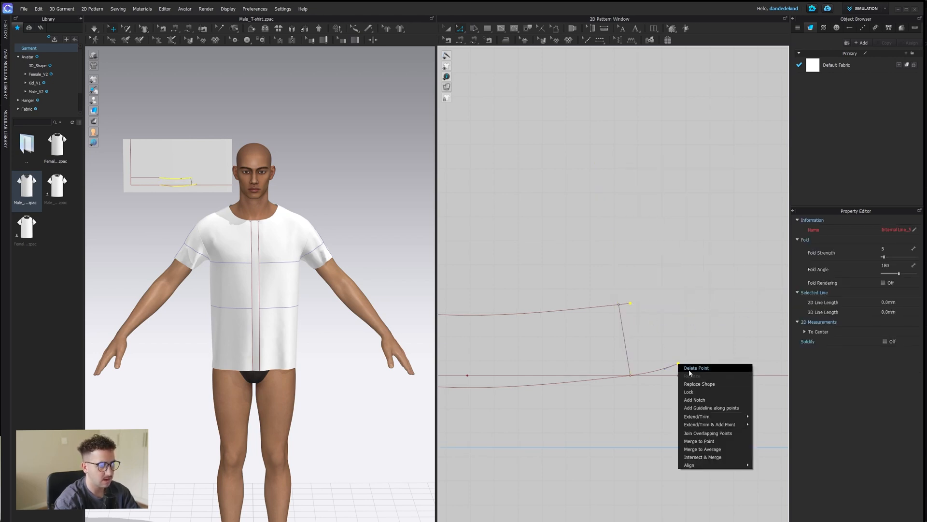
{"action": "left_click", "coordinate": [700, 442]}
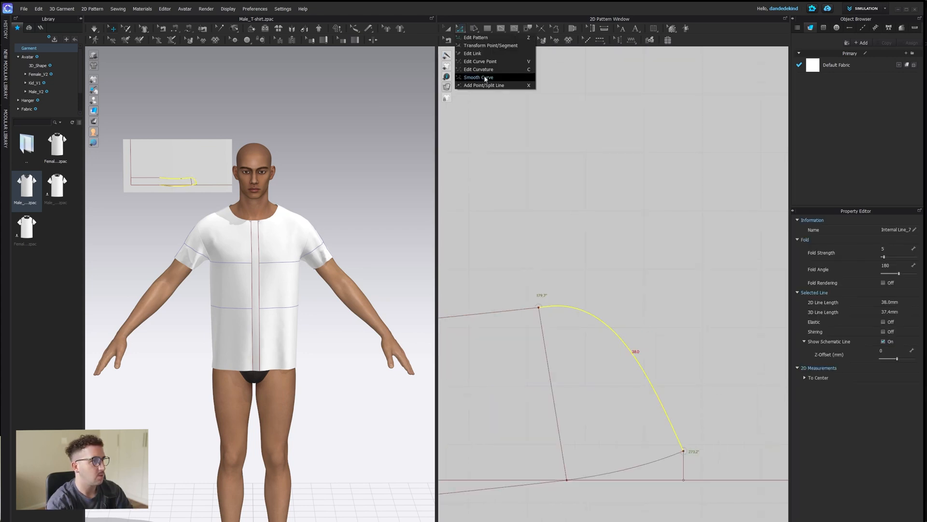
{"action": "left_click", "coordinate": [497, 71]}
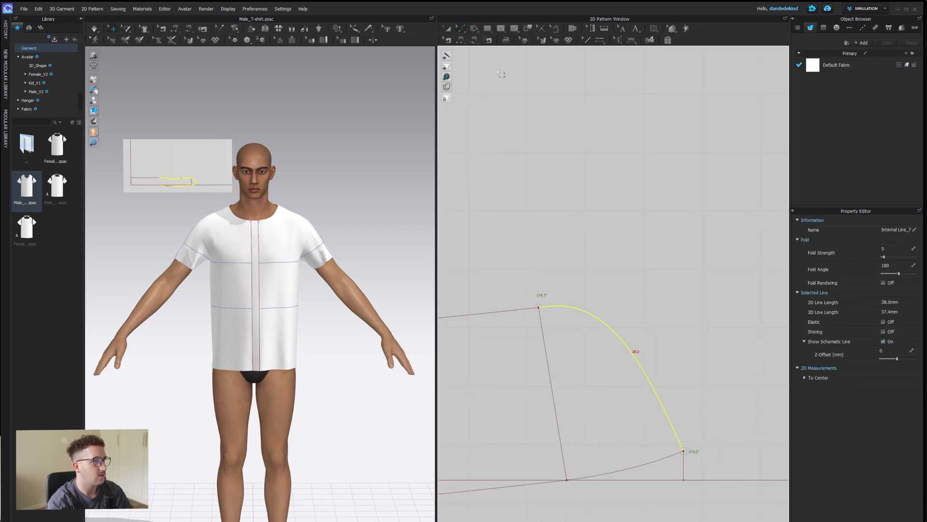
{"action": "left_click_drag", "start_coordinate": [629, 332], "coordinate": [763, 321]}
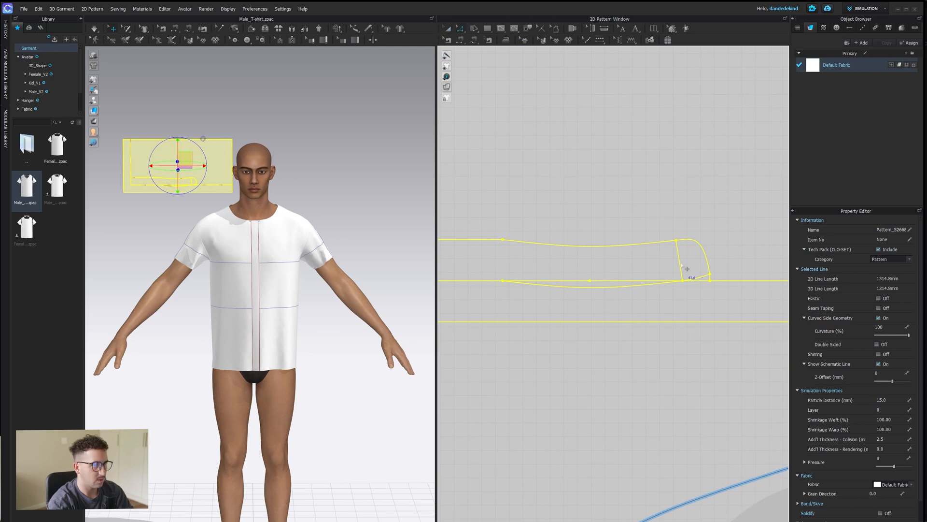
Extend the slanted internal line at the rounded front end to the pattern outline
{"action": "left_click", "coordinate": [681, 265]}
{"action": "right_click", "coordinate": [680, 264]}
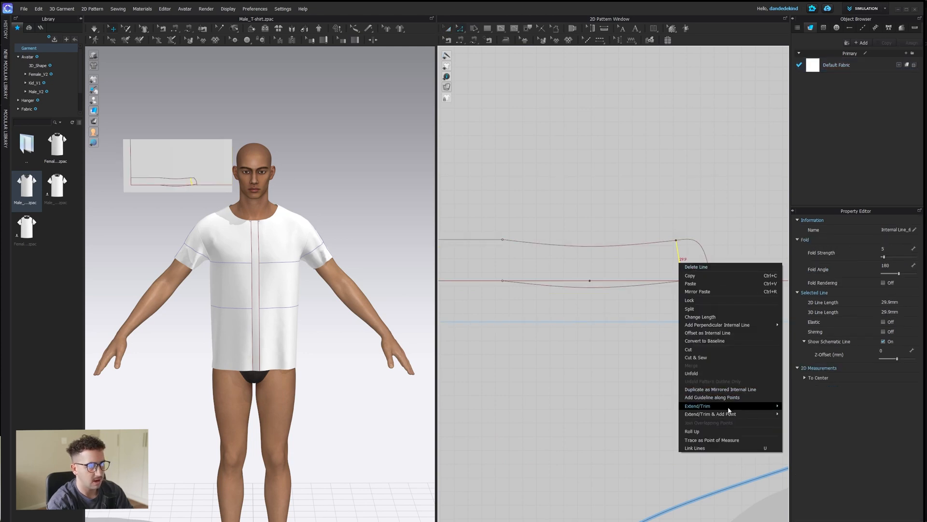
{"action": "mouse_move", "coordinate": [729, 409]}
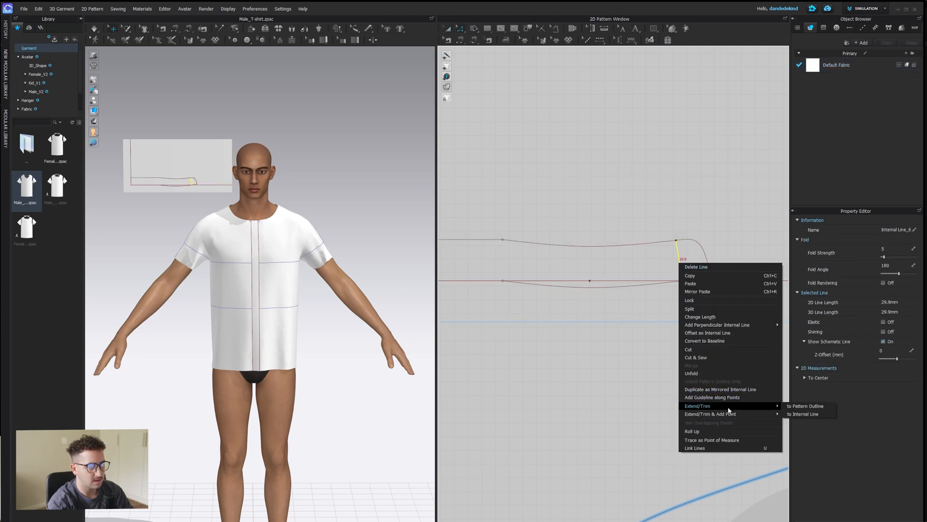
{"action": "left_click", "coordinate": [802, 403]}
Split the vertical internal line above the collar stand, with the first line set to 20 mm
{"action": "scroll", "coordinate": [654, 379], "scroll_direction": "down", "scroll_amount": 3}
{"action": "scroll", "coordinate": [505, 325], "scroll_direction": "up", "scroll_amount": 4}
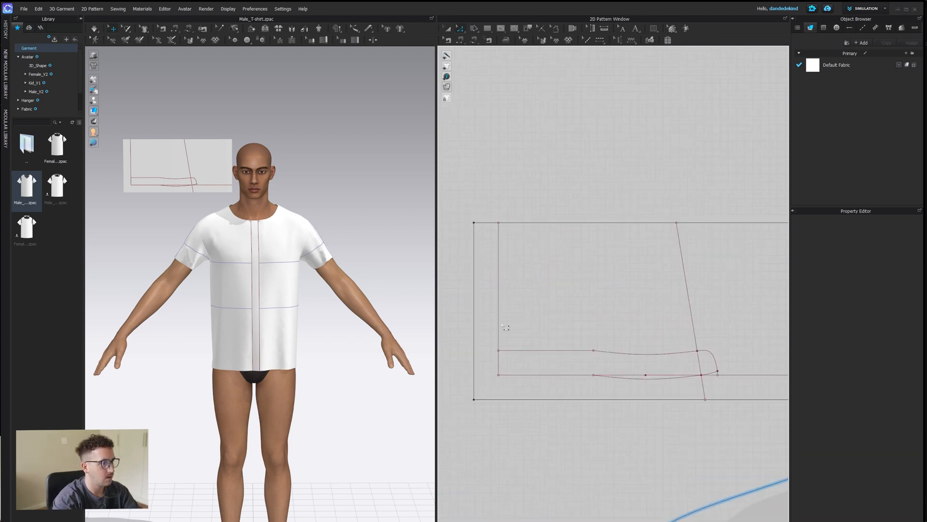
{"action": "left_click", "coordinate": [499, 325]}
{"action": "right_click", "coordinate": [499, 323]}
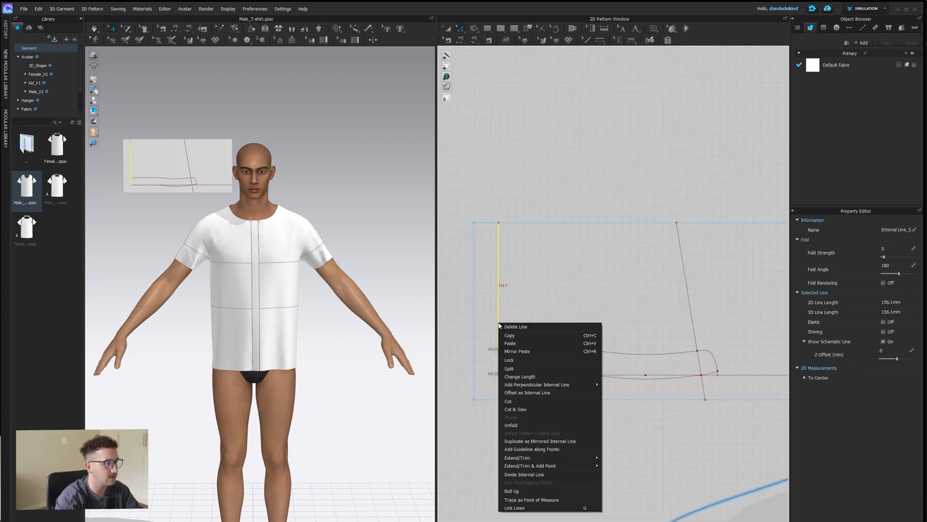
{"action": "left_click", "coordinate": [535, 370]}
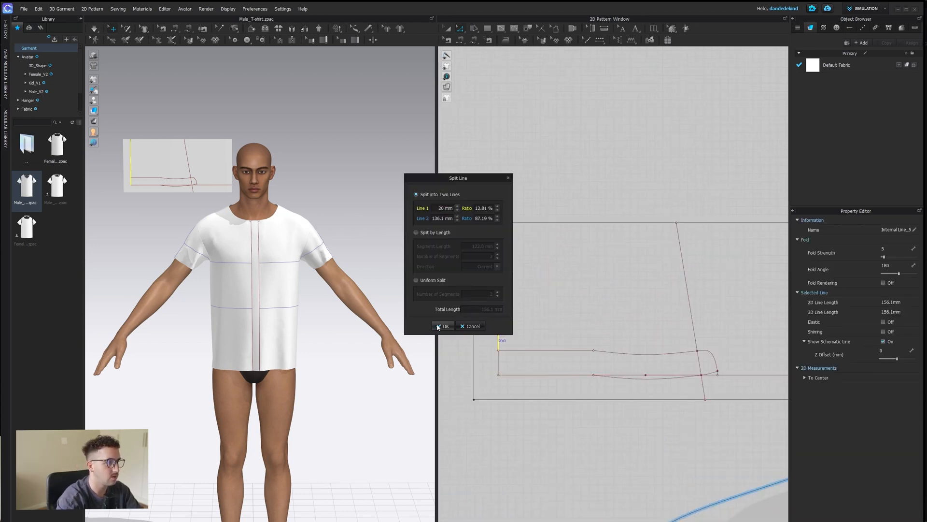
{"action": "left_click", "coordinate": [443, 327]}
Split the remaining upper part of the vertical internal line again, above the 20 mm split point
{"action": "right_click", "coordinate": [501, 332]}
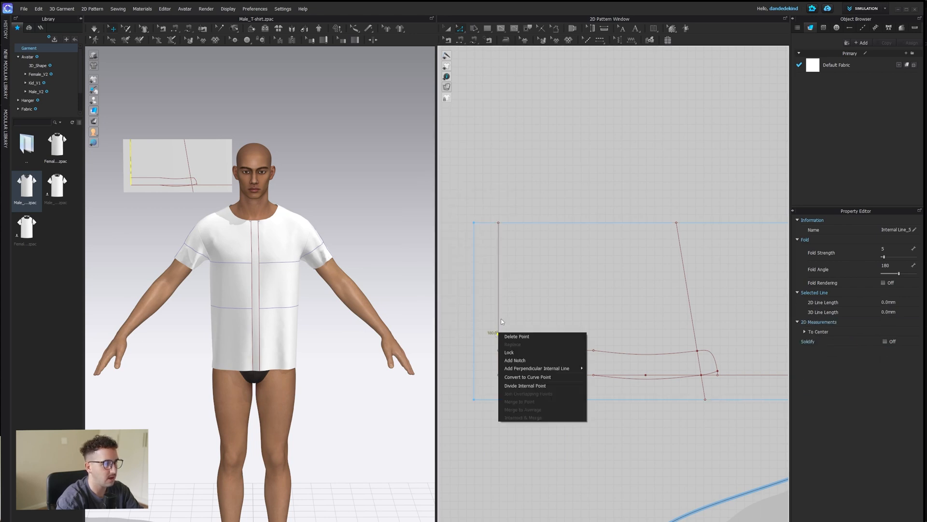
{"action": "left_click", "coordinate": [498, 303]}
{"action": "right_click", "coordinate": [499, 302]}
{"action": "left_click", "coordinate": [528, 348]}
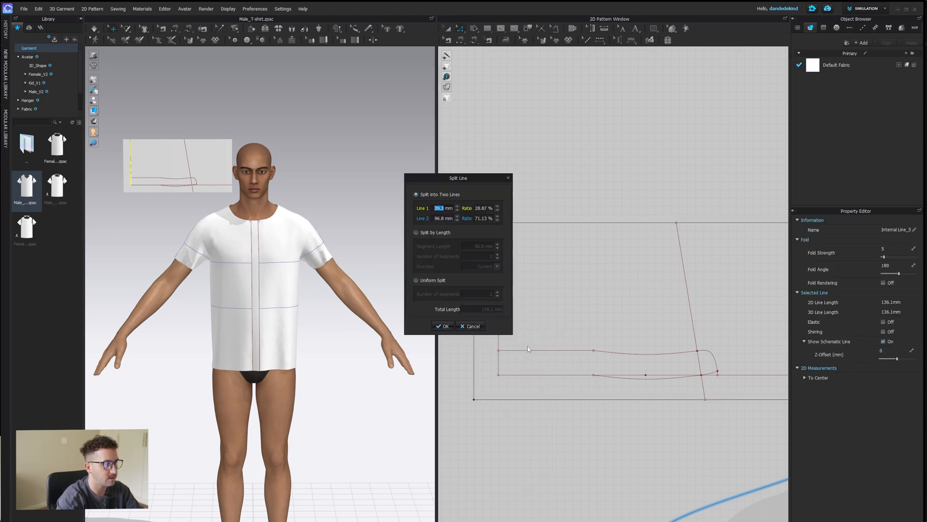
{"action": "key", "text": "Return"}
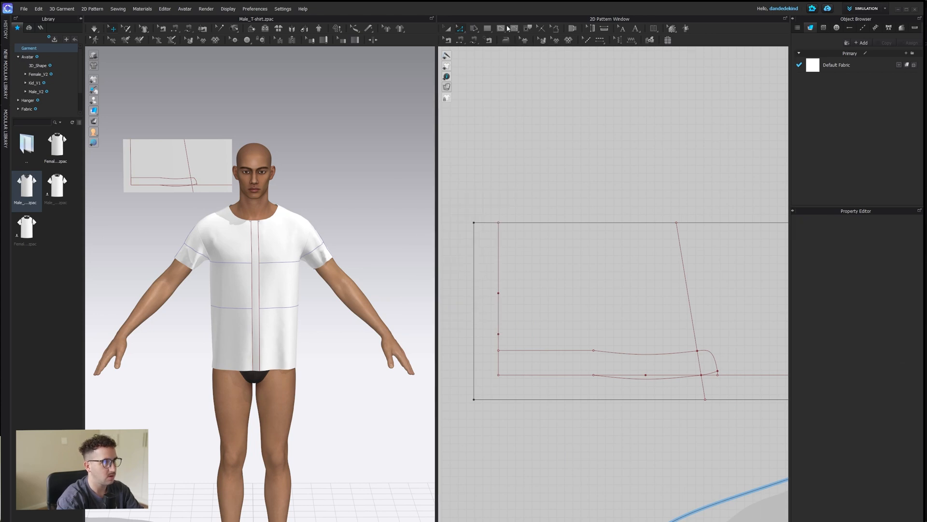
Draw an internal line from the 20 mm split point, about 114 mm horizontally, ending where the slanted line meets the stand's upper curve
{"action": "left_click", "coordinate": [506, 30]}
{"action": "left_click", "coordinate": [513, 37]}
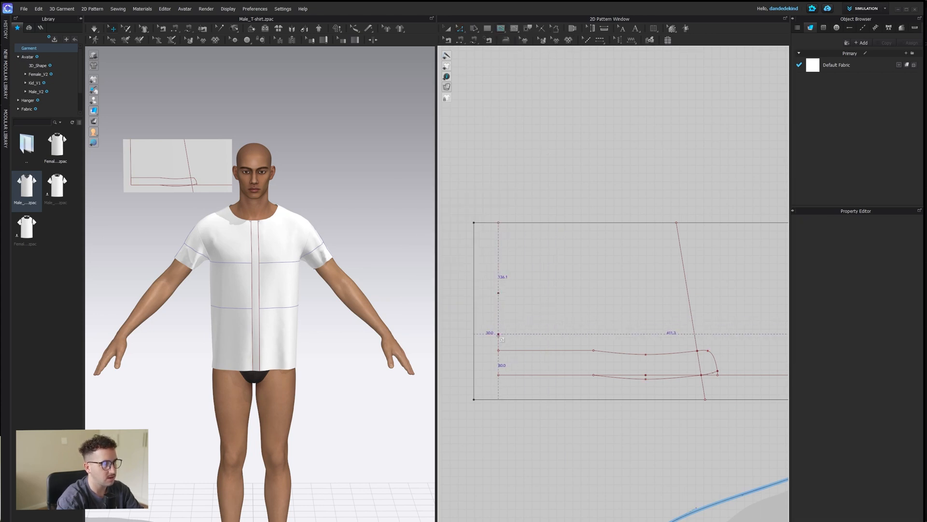
{"action": "left_click", "coordinate": [593, 334]}
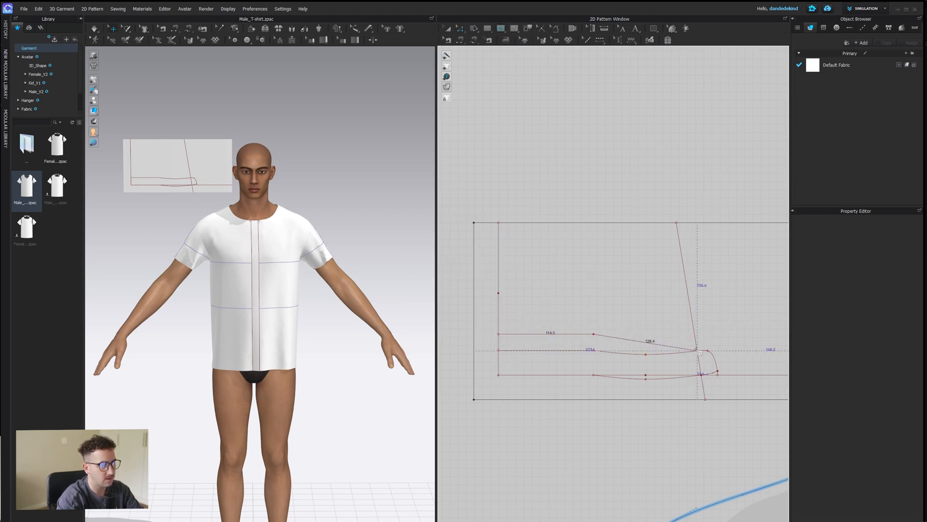
{"action": "left_click", "coordinate": [697, 351]}
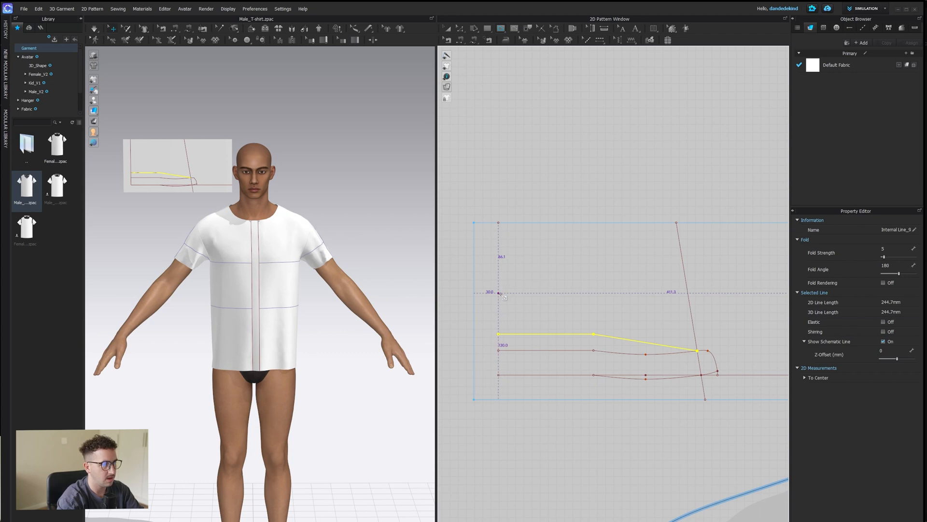
Draw the collar's upper internal line from the higher split point, about 114 mm horizontally and up to the slanted line, and smooth its bend into a curve
{"action": "left_click", "coordinate": [593, 294]}
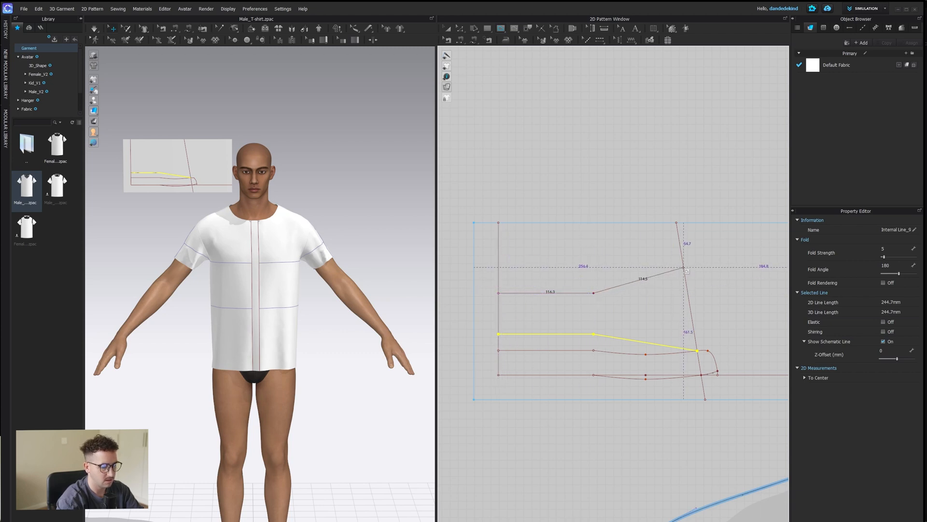
{"action": "double_click", "coordinate": [683, 268]}
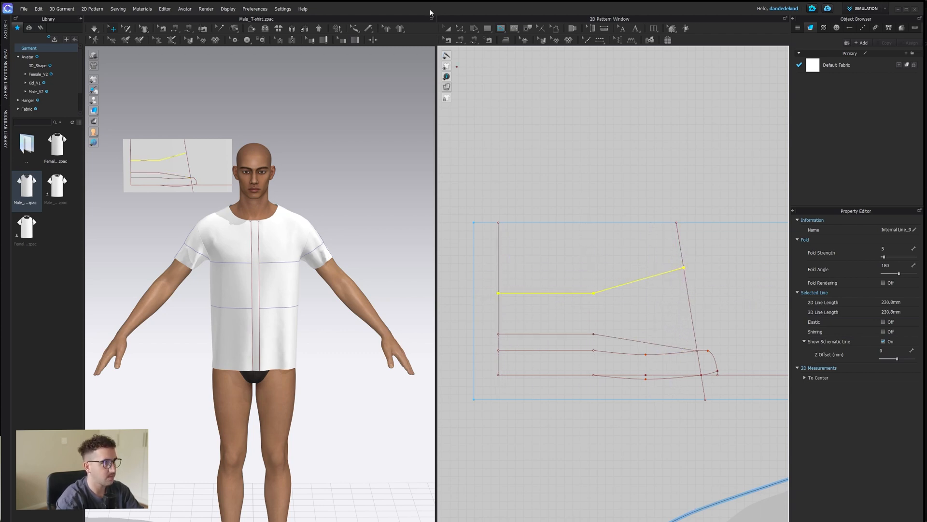
{"action": "right_click", "coordinate": [594, 295]}
{"action": "left_click", "coordinate": [635, 331]}
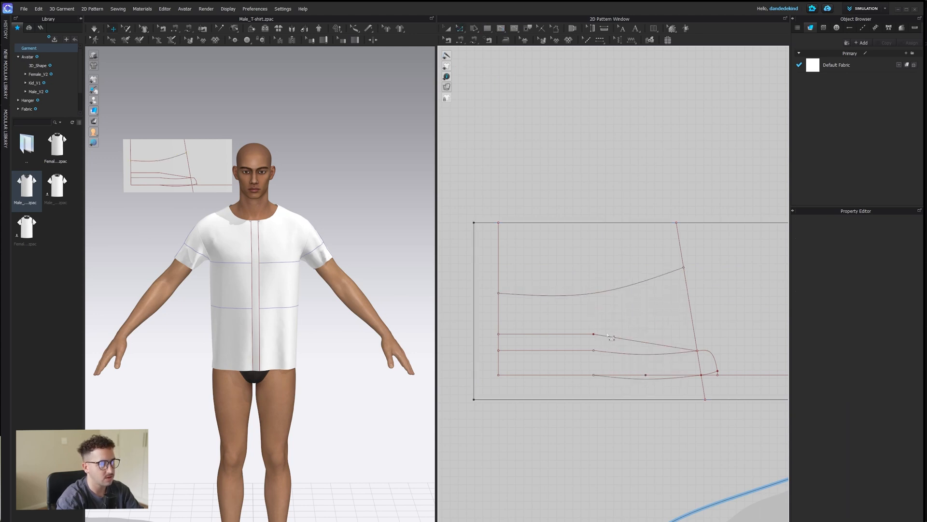
Bow the sloping segment of the collar's lower line upwards and reshape the upper line into a gentle, continuous curve
{"action": "left_click", "coordinate": [460, 29]}
{"action": "left_click", "coordinate": [508, 77]}
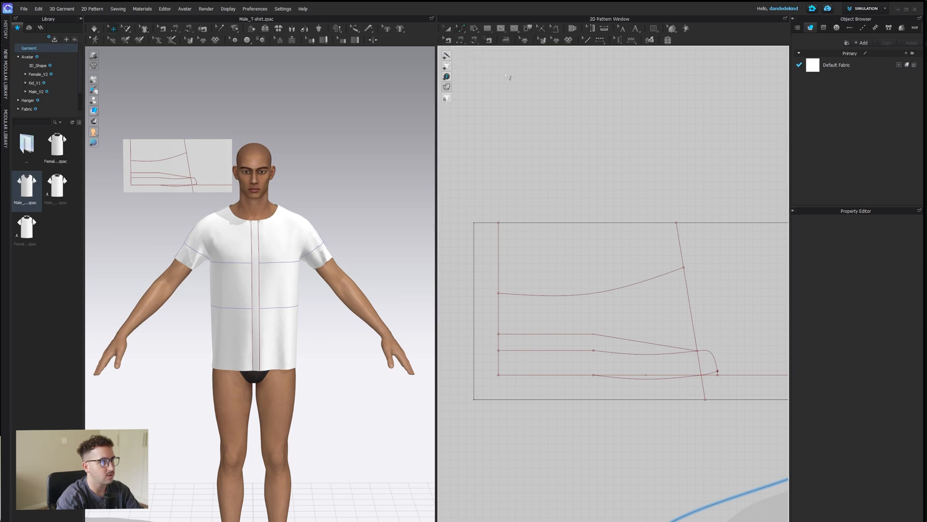
{"action": "left_click", "coordinate": [642, 343]}
{"action": "left_click", "coordinate": [607, 289]}
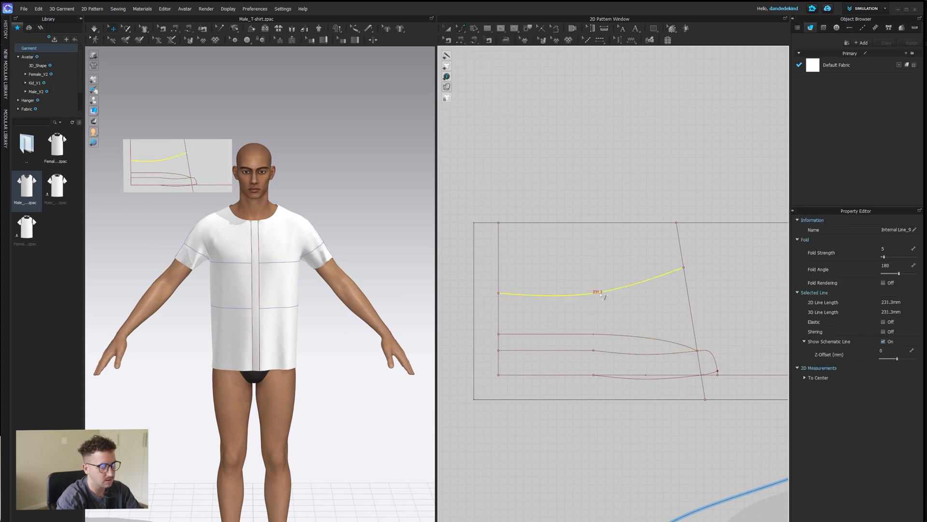
{"action": "left_click_drag", "start_coordinate": [605, 286], "coordinate": [605, 285]}
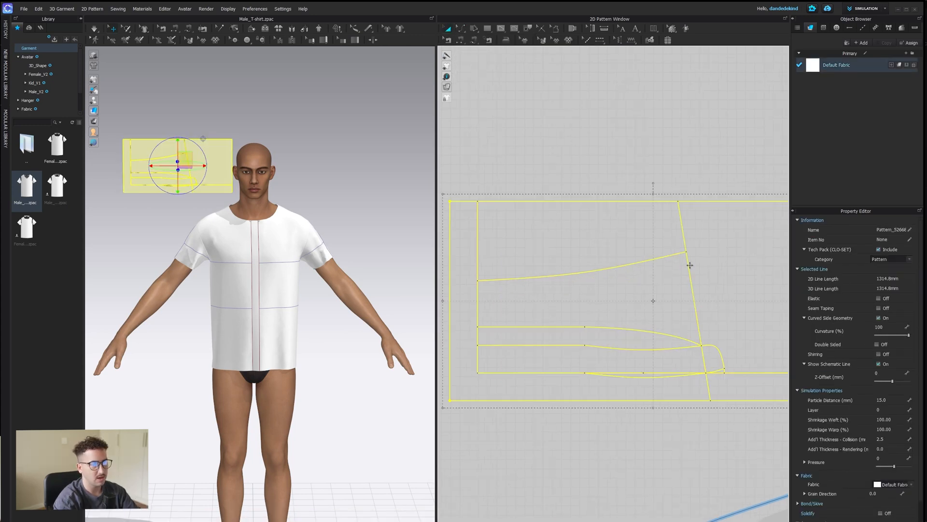
Trim the slanted line to the neighbouring internal lines, adding points at the intersections
{"action": "left_click", "coordinate": [689, 267]}
{"action": "right_click", "coordinate": [689, 268]}
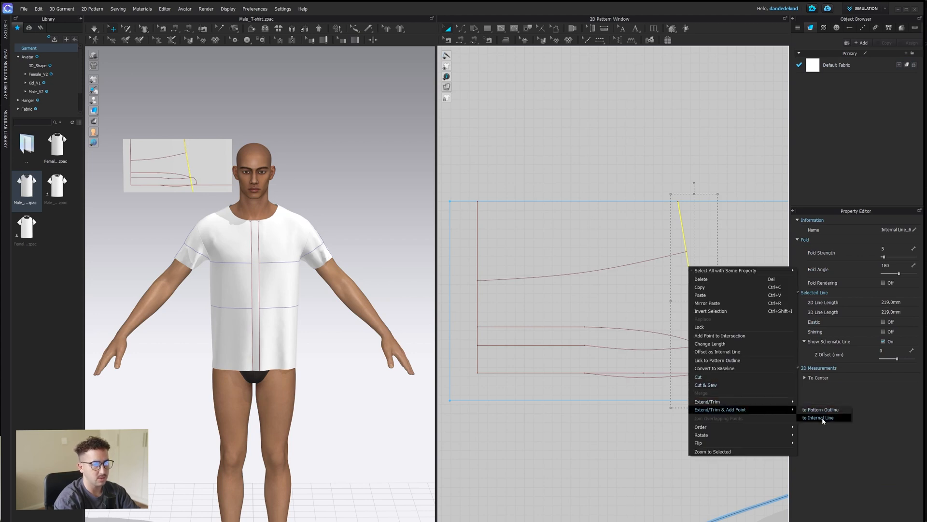
{"action": "left_click", "coordinate": [824, 418]}
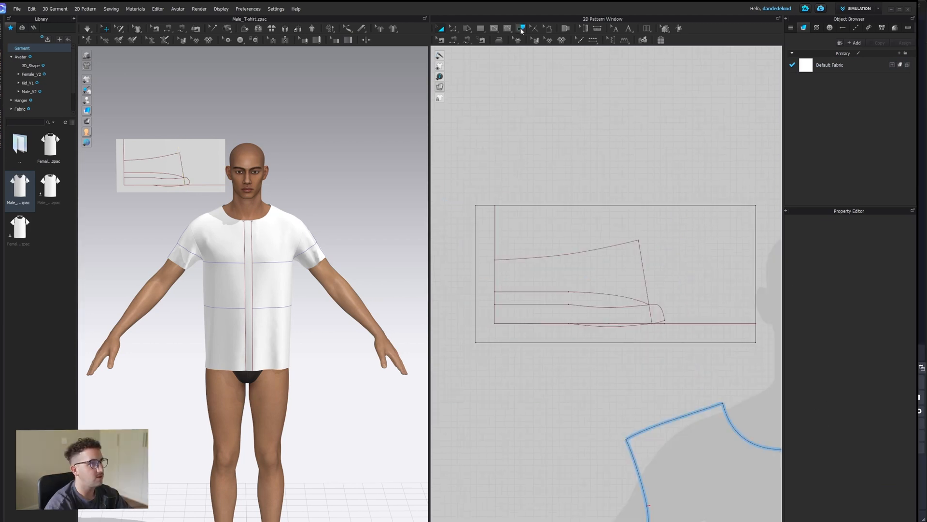
Trace the collar's upper, lower, centre-back and slanted front lines as a new pattern and place it above the draft
{"action": "left_click", "coordinate": [567, 256]}
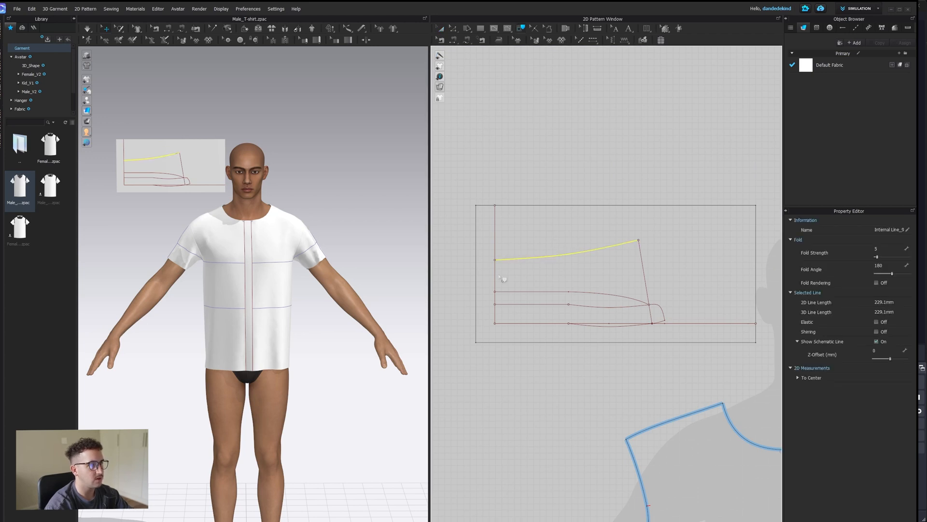
{"action": "left_click", "coordinate": [628, 297], "text": "shift"}
{"action": "left_click", "coordinate": [646, 290], "text": "shift"}
{"action": "right_click", "coordinate": [647, 289]}
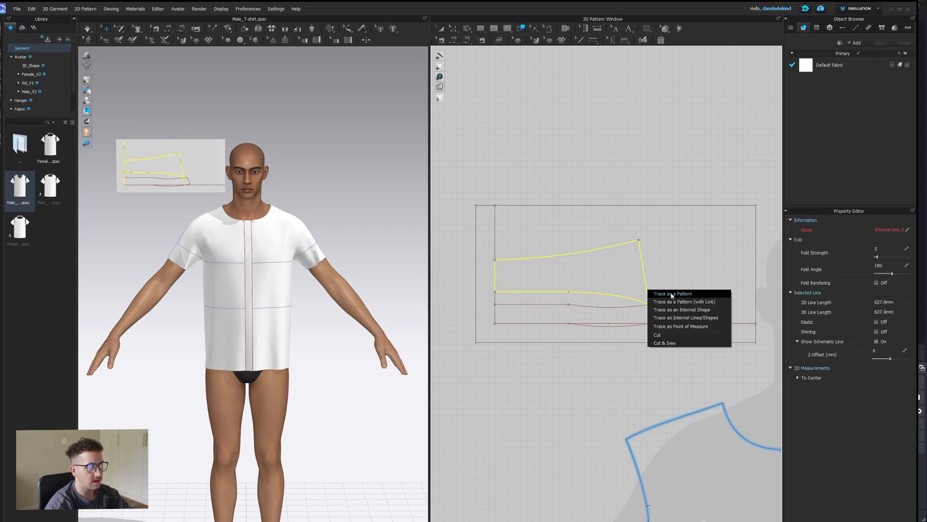
{"action": "left_click", "coordinate": [668, 293]}
{"action": "left_click", "coordinate": [561, 131]}
Trace the collar stand's outline as a new pattern and place it above the collar piece
{"action": "left_click", "coordinate": [590, 325]}
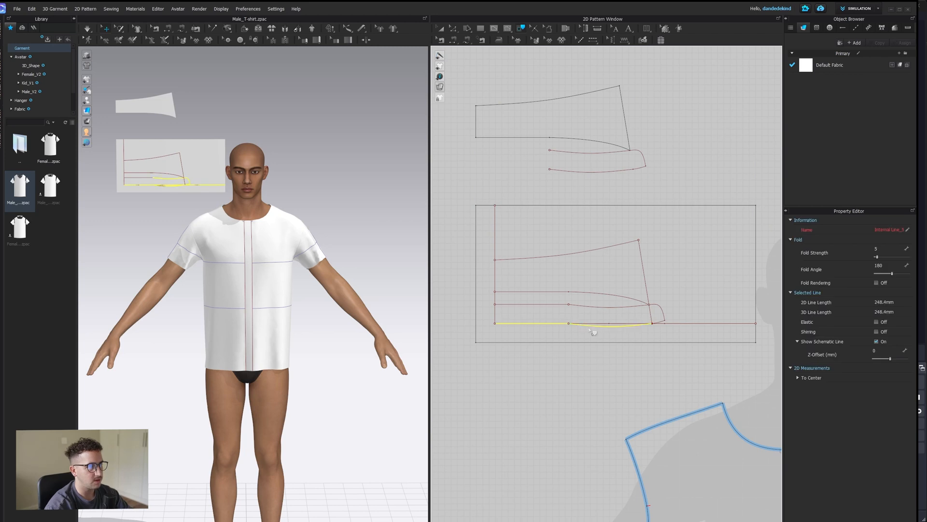
{"action": "left_click", "coordinate": [555, 306], "text": "shift"}
{"action": "right_click", "coordinate": [555, 307]}
{"action": "left_click", "coordinate": [577, 310]}
{"action": "middle_click_drag", "start_coordinate": [523, 49], "coordinate": [519, 90]}
{"action": "left_click", "coordinate": [554, 59]}
Delete the leftover internal lines carried over with the traced collar stand and collar pieces
{"action": "middle_click_drag", "start_coordinate": [651, 152], "coordinate": [673, 215]}
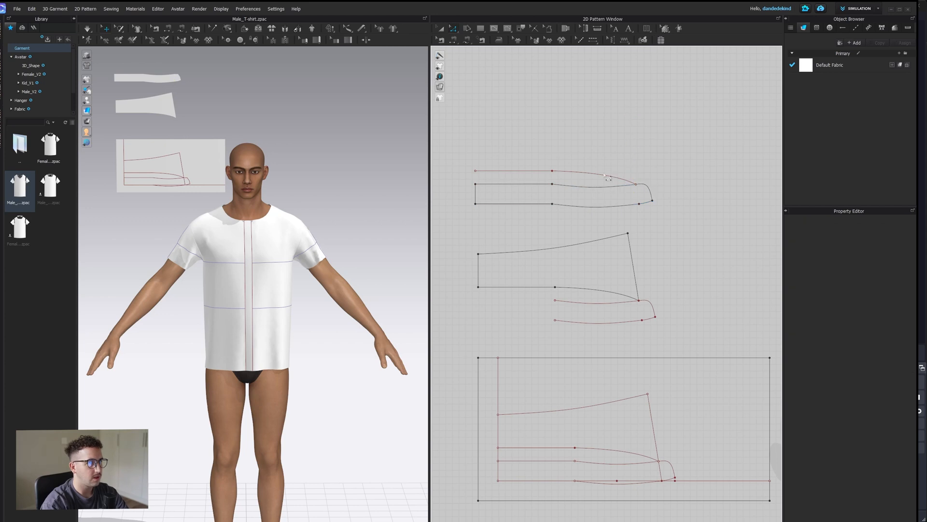
{"action": "left_click", "coordinate": [602, 186]}
{"action": "left_click", "coordinate": [601, 236]}
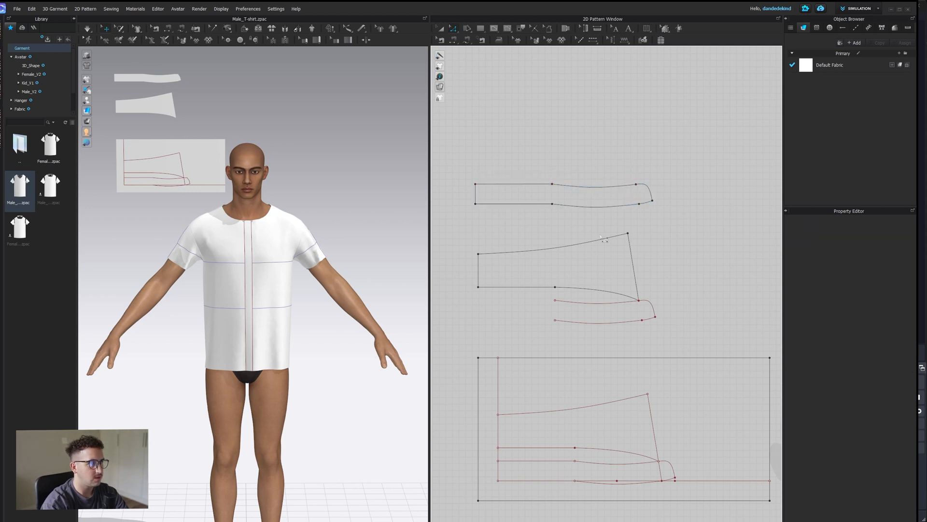
Move the collar's upper front point upwards in line with the slanted front edge to lengthen the collar point
{"action": "left_click", "coordinate": [633, 265]}
{"action": "scroll", "coordinate": [643, 263], "scroll_direction": "up", "scroll_amount": 2}
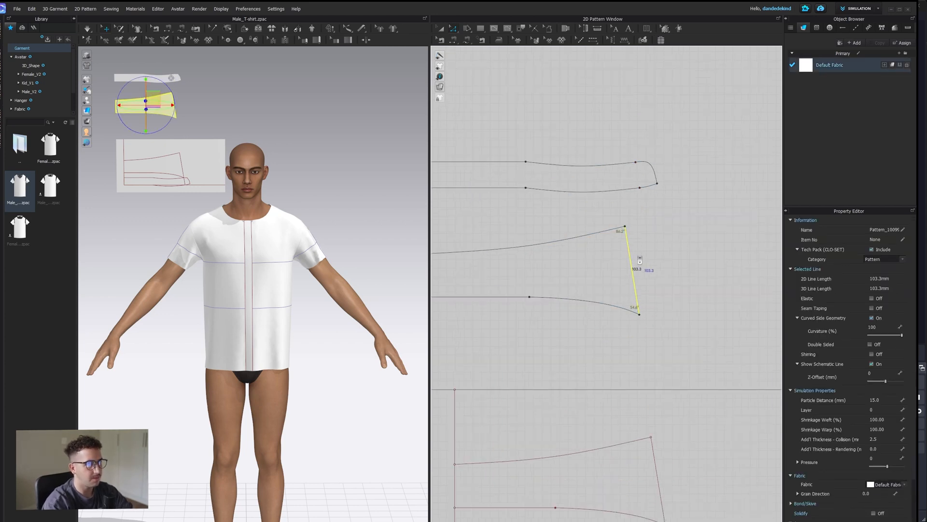
{"action": "middle_click_drag", "start_coordinate": [663, 260], "coordinate": [666, 259]}
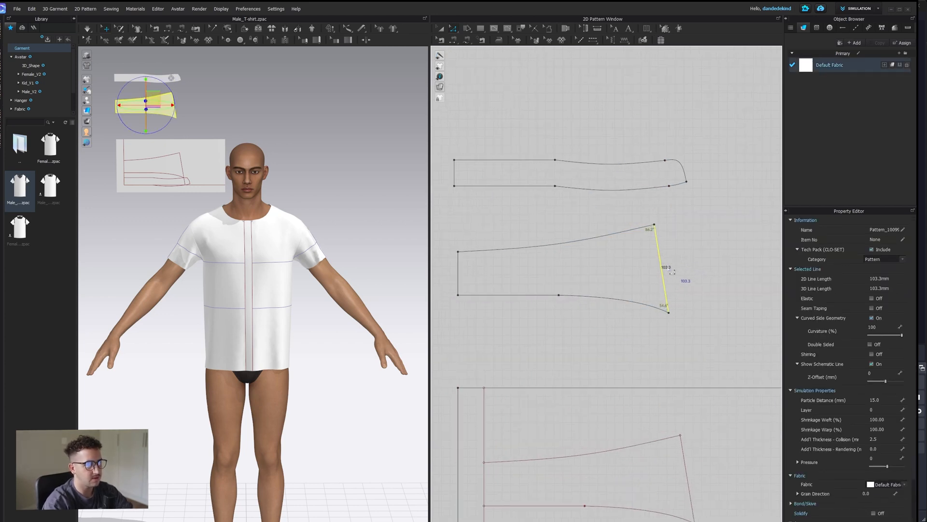
{"action": "left_click", "coordinate": [655, 225]}
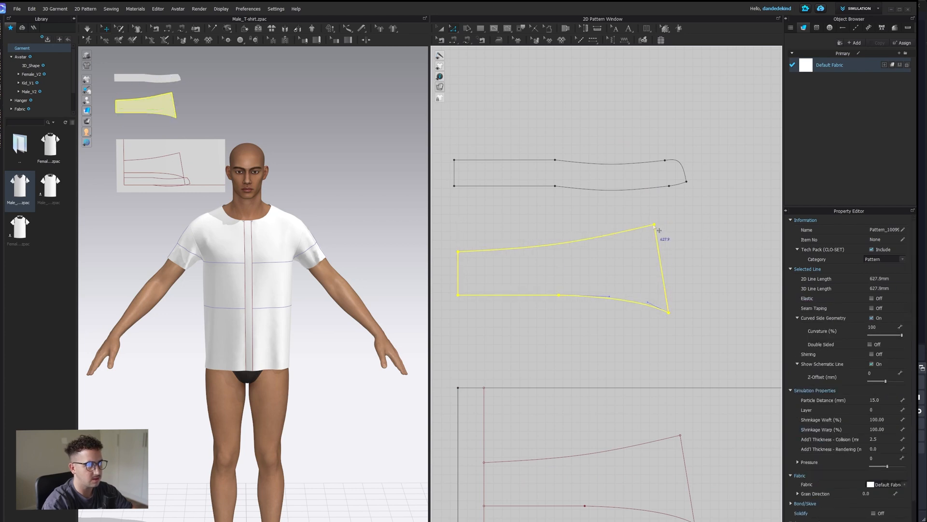
{"action": "left_click_drag", "start_coordinate": [655, 225], "coordinate": [653, 215]}
{"action": "left_click", "coordinate": [683, 210]}
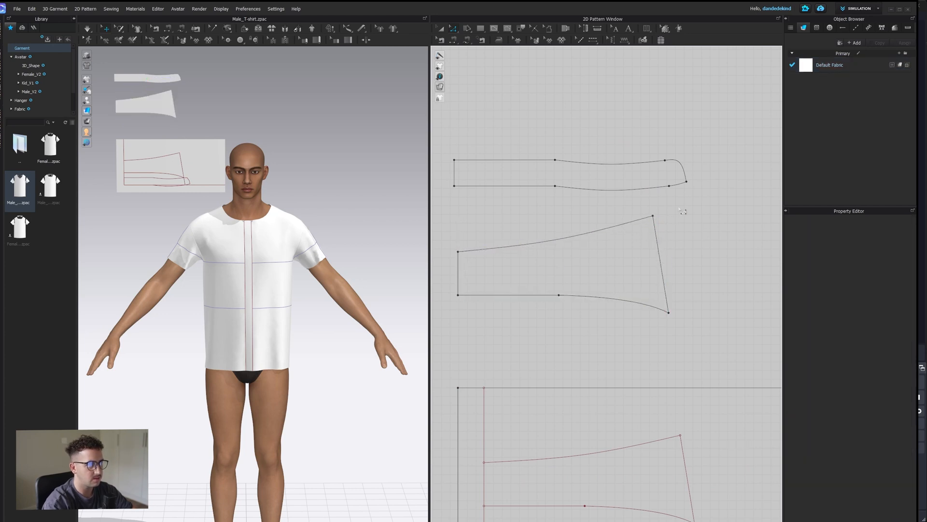
Draw an internal line across the collar stand just behind its rounded front end, from the upper edge to the lower edge point
{"action": "middle_click_drag", "start_coordinate": [670, 181], "coordinate": [660, 221]}
{"action": "left_click", "coordinate": [496, 30]}
{"action": "left_click", "coordinate": [505, 37]}
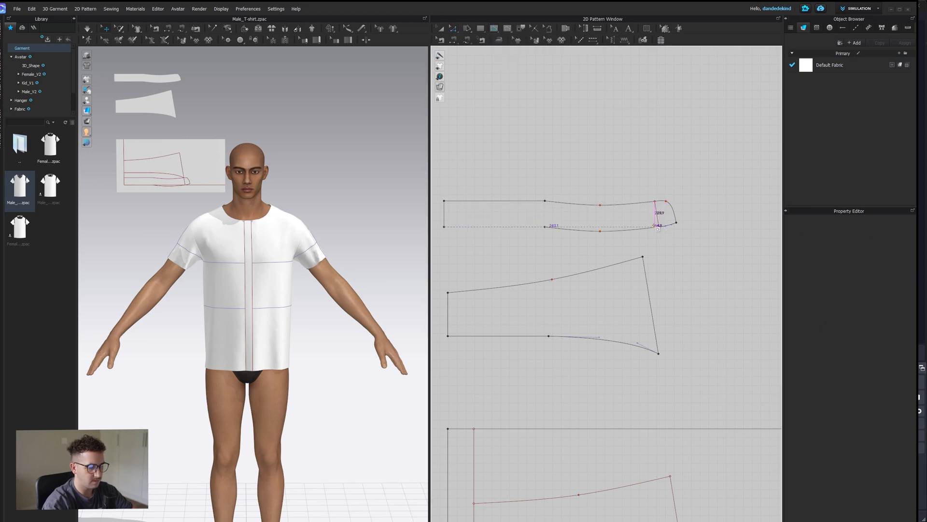
{"action": "left_click", "coordinate": [656, 226]}
{"action": "scroll", "coordinate": [546, 229], "scroll_direction": "down", "scroll_amount": 3}
Unfold the collar stand and collar at centre back with symmetric editing and sewing, and delete the rectangular draft pattern
{"action": "left_click", "coordinate": [453, 29]}
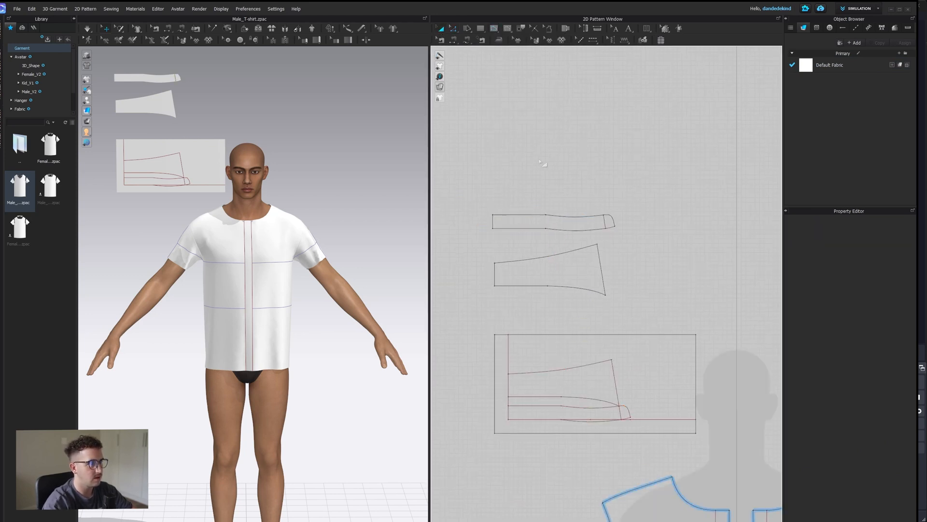
{"action": "middle_click_drag", "start_coordinate": [495, 232], "coordinate": [581, 236]}
{"action": "scroll", "coordinate": [581, 236], "scroll_direction": "up", "scroll_amount": 2}
{"action": "right_click", "coordinate": [580, 225]}
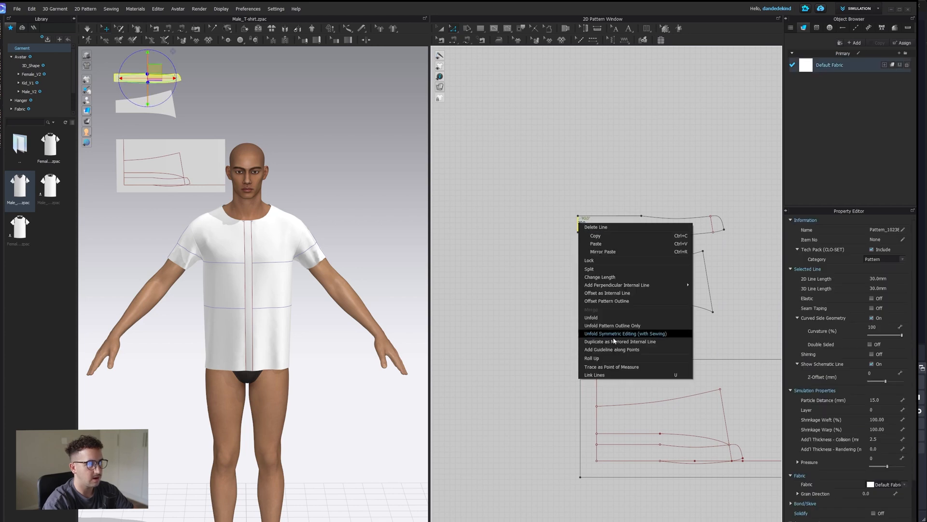
{"action": "left_click", "coordinate": [633, 337]}
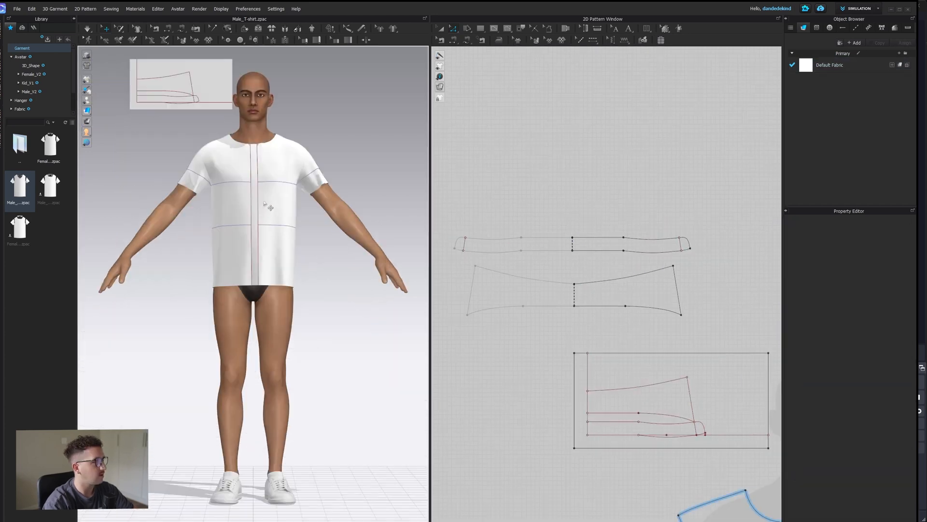
{"action": "middle_click_drag", "start_coordinate": [265, 157], "coordinate": [321, 301]}
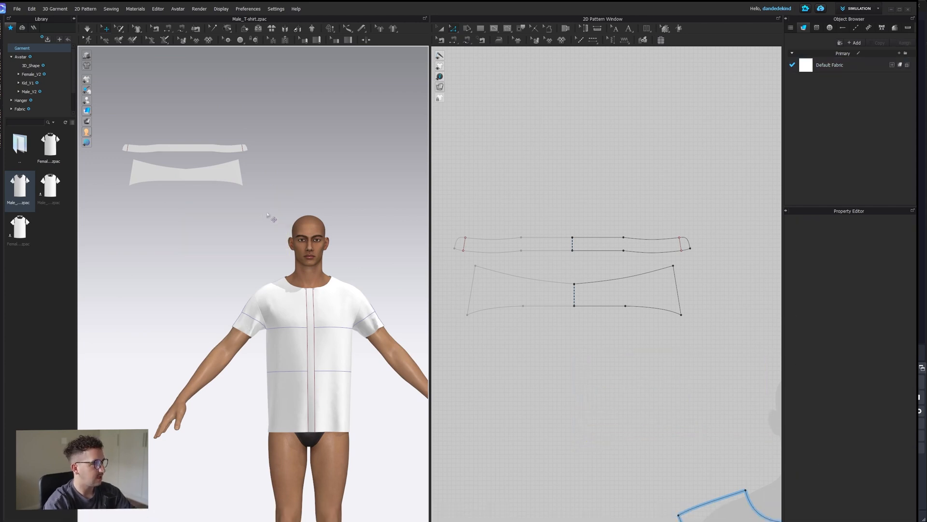
{"action": "scroll", "coordinate": [589, 343], "scroll_direction": "down", "scroll_amount": 3}
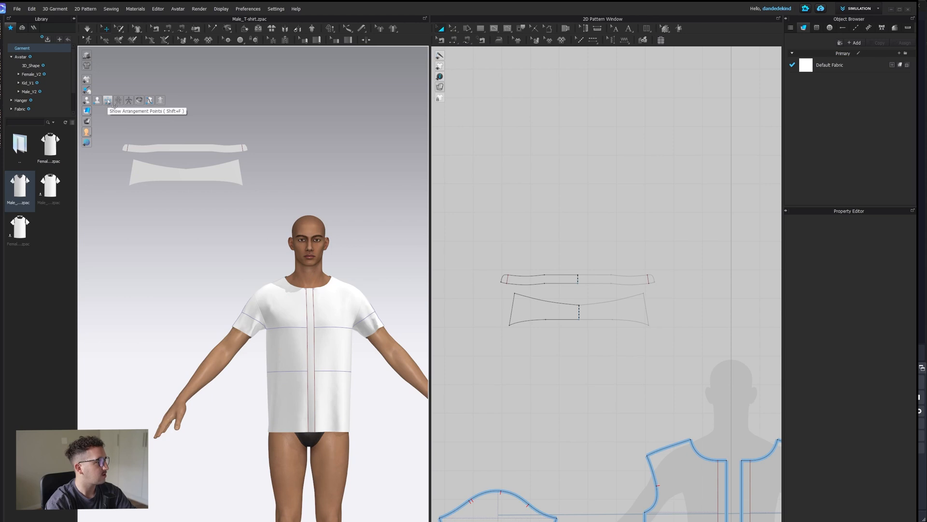
Show the avatar's arrangement points and place the collar stand around the back of the neck and the collar around the head above it
{"action": "left_click", "coordinate": [108, 101]}
{"action": "left_click", "coordinate": [207, 162]}
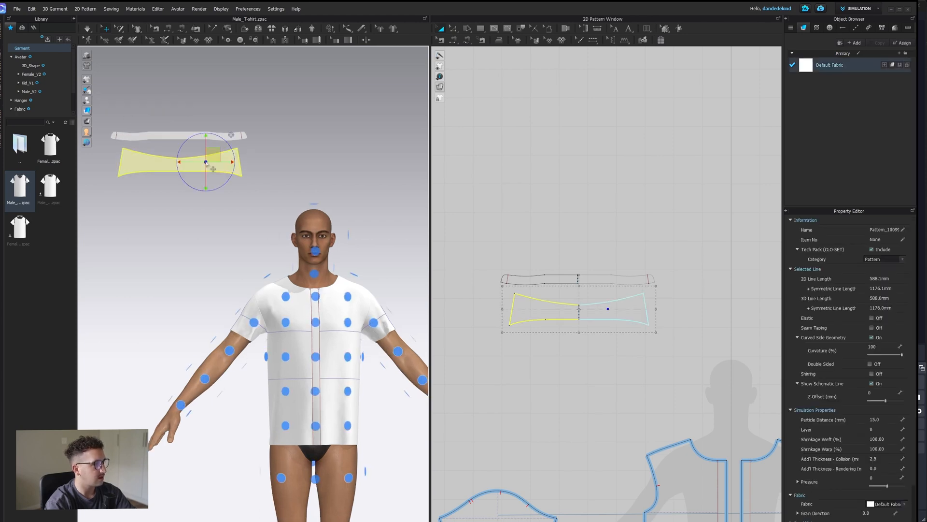
{"action": "left_click", "coordinate": [312, 134]}
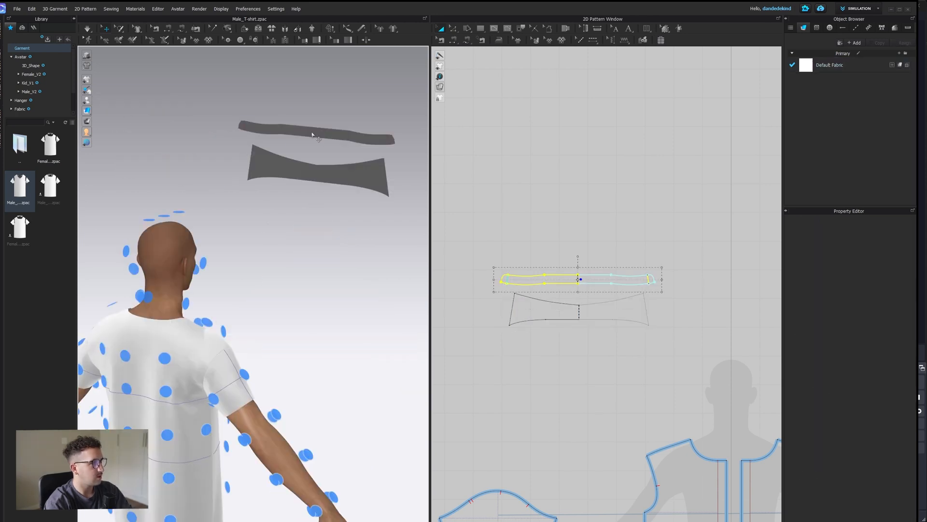
{"action": "right_click_drag", "start_coordinate": [258, 260], "coordinate": [306, 250]}
{"action": "left_click", "coordinate": [171, 308]}
{"action": "left_click", "coordinate": [320, 157]}
{"action": "left_click", "coordinate": [195, 257]}
{"action": "left_click", "coordinate": [352, 274]}
Sew the centre-back portion of the collar stand's lower edge to the back neckline
{"action": "right_click_drag", "start_coordinate": [352, 274], "coordinate": [211, 276]}
{"action": "middle_click_drag", "start_coordinate": [211, 276], "coordinate": [232, 212]}
{"action": "scroll", "coordinate": [676, 352], "scroll_direction": "up", "scroll_amount": 2}
{"action": "scroll", "coordinate": [650, 340], "scroll_direction": "down", "scroll_amount": 2}
{"action": "middle_click_drag", "start_coordinate": [650, 338], "coordinate": [575, 228]}
{"action": "scroll", "coordinate": [579, 314], "scroll_direction": "down", "scroll_amount": 3}
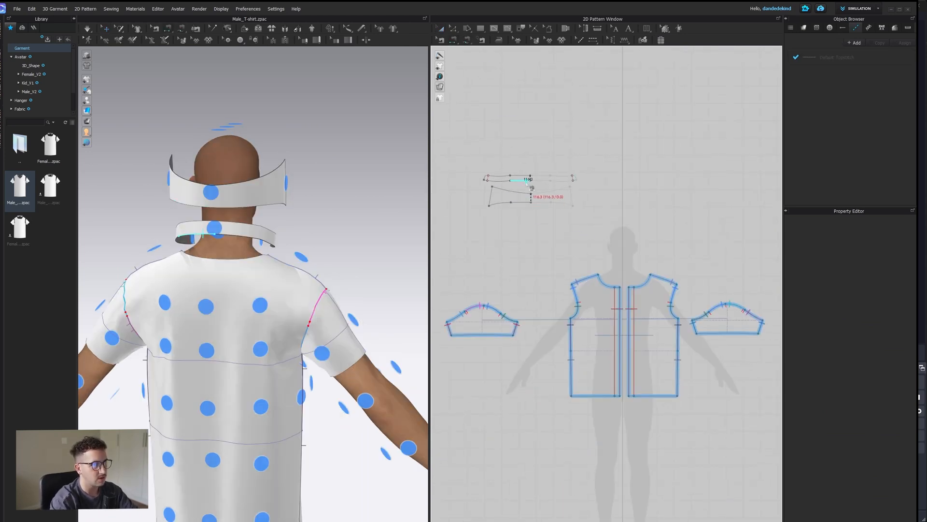
{"action": "left_click", "coordinate": [527, 184]}
{"action": "scroll", "coordinate": [639, 211], "scroll_direction": "down", "scroll_amount": 4}
{"action": "middle_click_drag", "start_coordinate": [639, 211], "coordinate": [551, 221]}
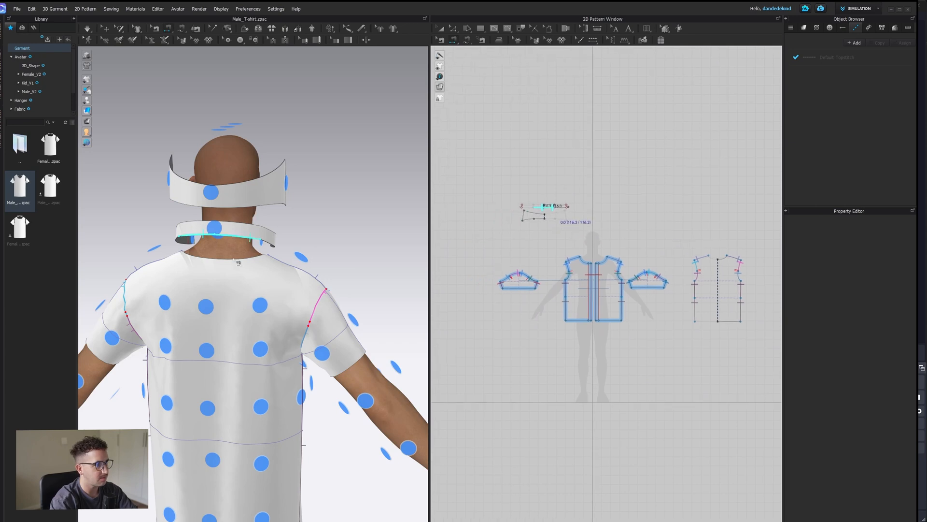
{"action": "left_click", "coordinate": [238, 260]}
Sew the remaining lower edge of the collar stand to the left and right front necklines
{"action": "right_click_drag", "start_coordinate": [285, 288], "coordinate": [214, 279]}
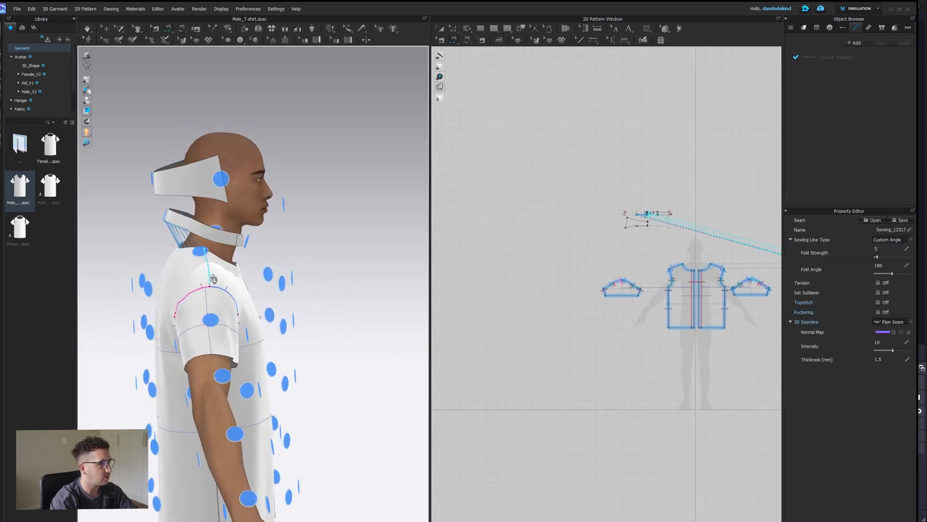
{"action": "left_click", "coordinate": [233, 268]}
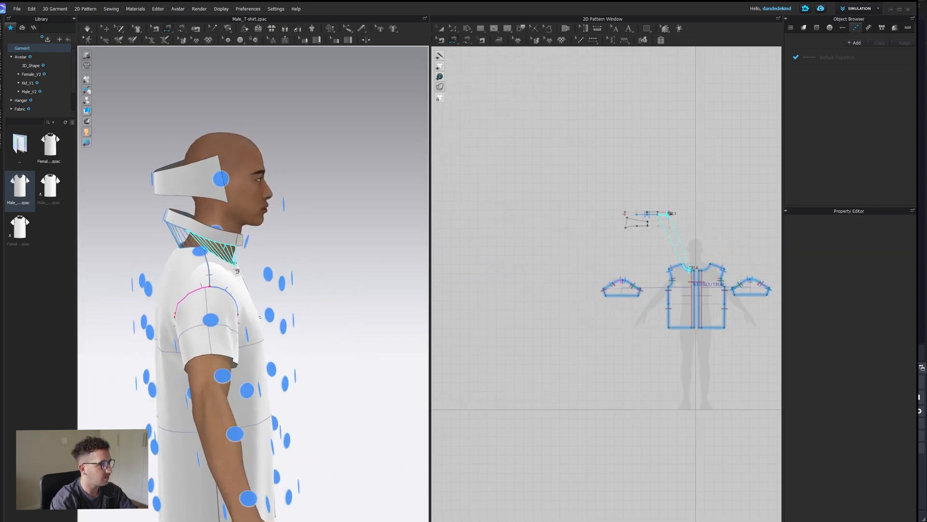
{"action": "left_click", "coordinate": [235, 268]}
{"action": "right_click_drag", "start_coordinate": [278, 271], "coordinate": [258, 269]}
{"action": "left_click", "coordinate": [245, 262]}
{"action": "right_click_drag", "start_coordinate": [258, 269], "coordinate": [278, 269]}
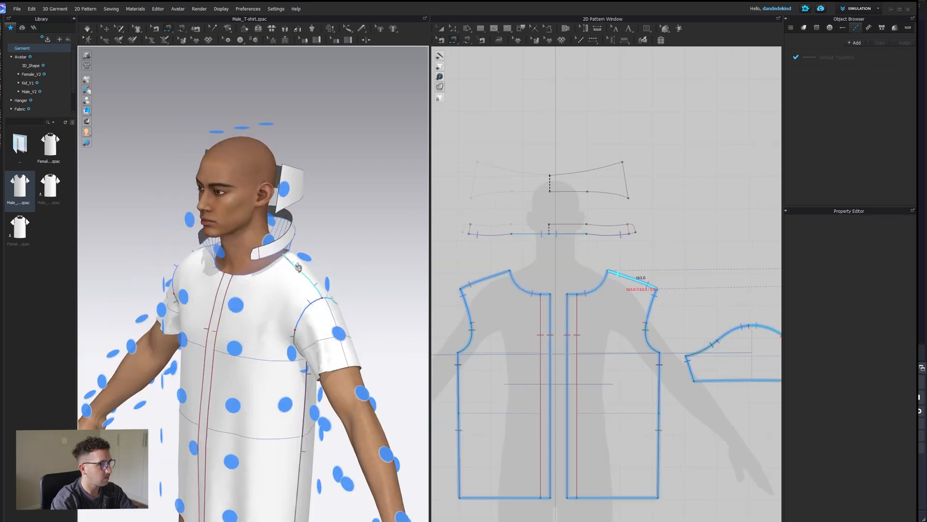
{"action": "left_click", "coordinate": [551, 294]}
{"action": "right_click_drag", "start_coordinate": [273, 295], "coordinate": [377, 290]}
Sew the collar's lower edge to the collar stand's upper edge, joining the front portions and the centre-back portion
{"action": "left_click", "coordinate": [622, 230]}
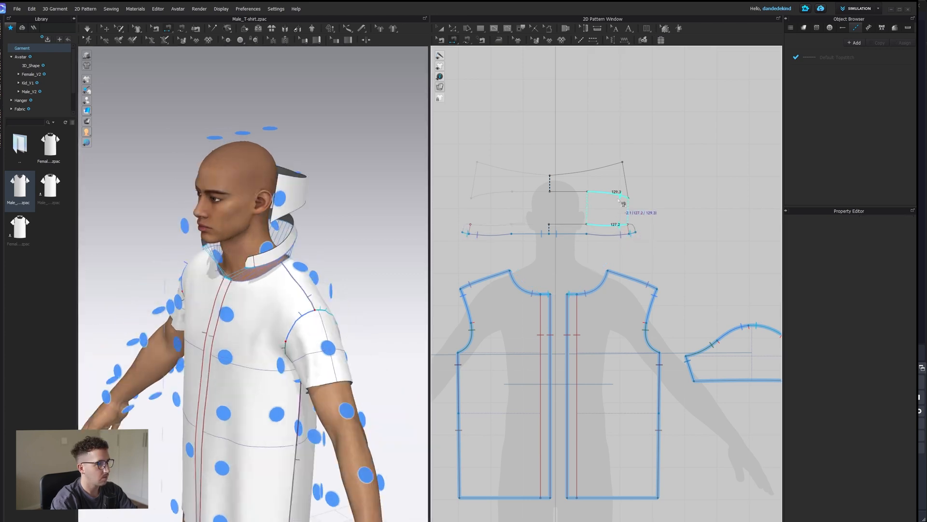
{"action": "middle_click_drag", "start_coordinate": [617, 200], "coordinate": [627, 201]}
{"action": "right_click_drag", "start_coordinate": [244, 233], "coordinate": [367, 233]}
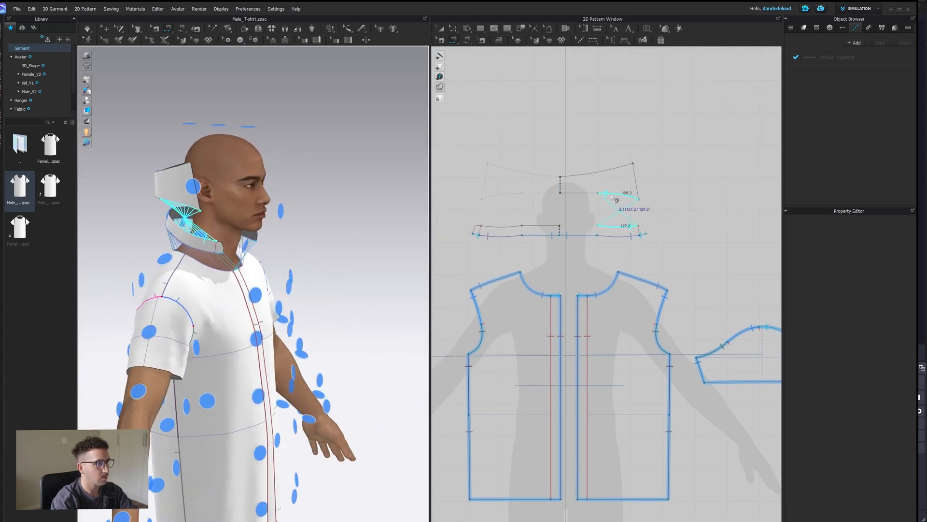
{"action": "left_click", "coordinate": [627, 203]}
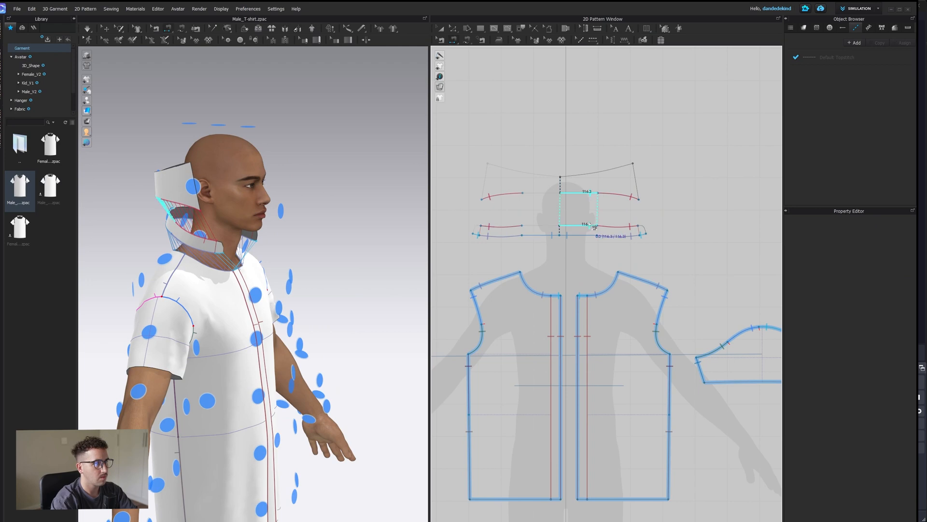
{"action": "left_click", "coordinate": [589, 224]}
{"action": "right_click_drag", "start_coordinate": [241, 238], "coordinate": [360, 238]}
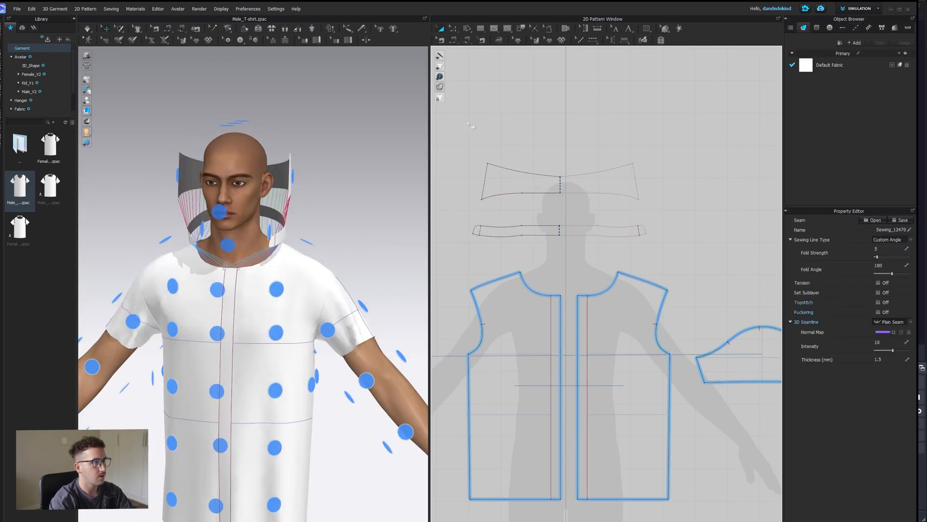
Set the particle distance of the collar and collar stand to 5 mm and simulate them onto the neck
{"action": "left_click_drag", "start_coordinate": [452, 120], "coordinate": [641, 233]}
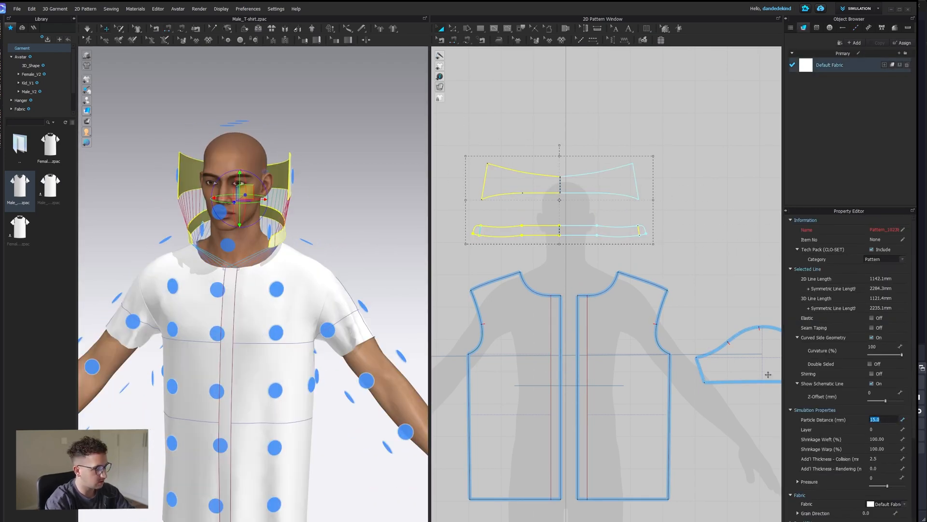
{"action": "left_click", "coordinate": [698, 235]}
{"action": "left_click", "coordinate": [87, 28]}
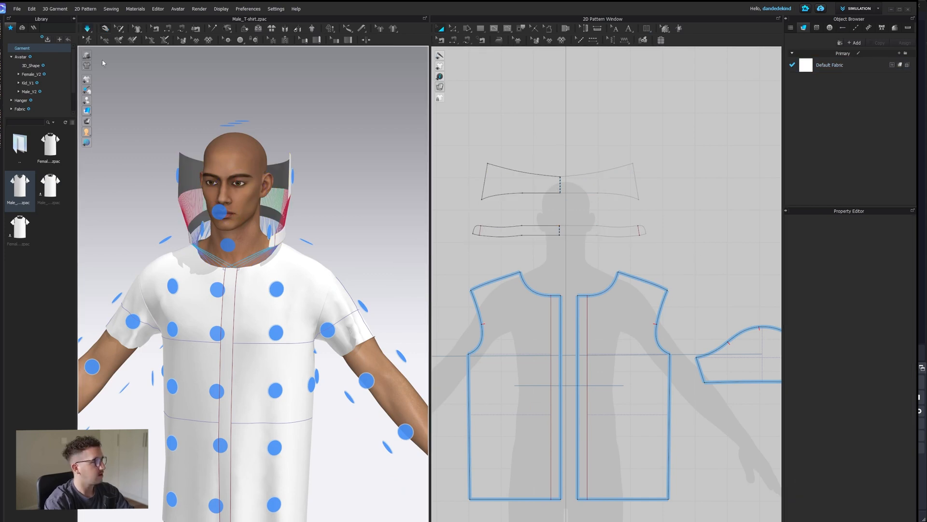
{"action": "right_click_drag", "start_coordinate": [236, 293], "coordinate": [244, 294]}
{"action": "left_click_drag", "start_coordinate": [221, 239], "coordinate": [227, 284]}
{"action": "right_click_drag", "start_coordinate": [226, 284], "coordinate": [130, 286]}
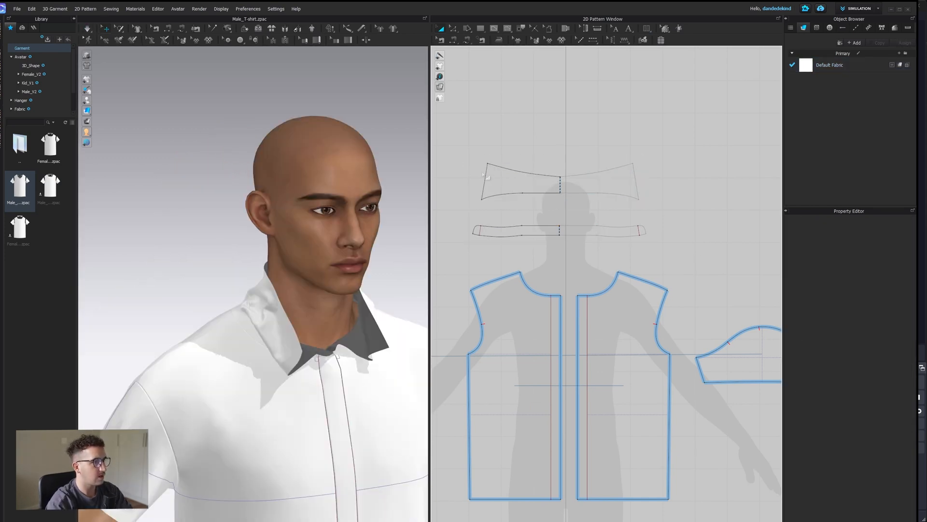
Strengthen both the collar and the collar stand and simulate them into an upright shape
{"action": "left_click", "coordinate": [531, 186]}
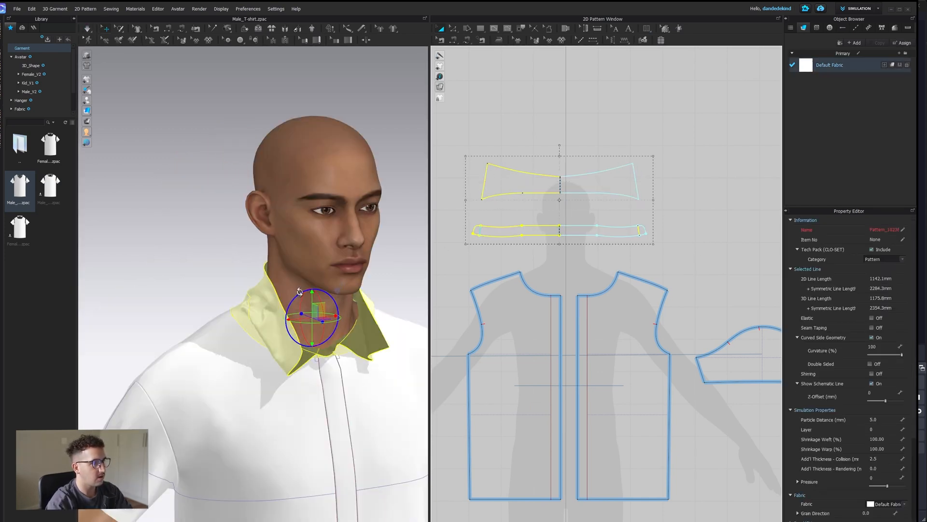
{"action": "right_click", "coordinate": [269, 76]}
{"action": "left_click", "coordinate": [292, 141]}
{"action": "key", "text": "space"}
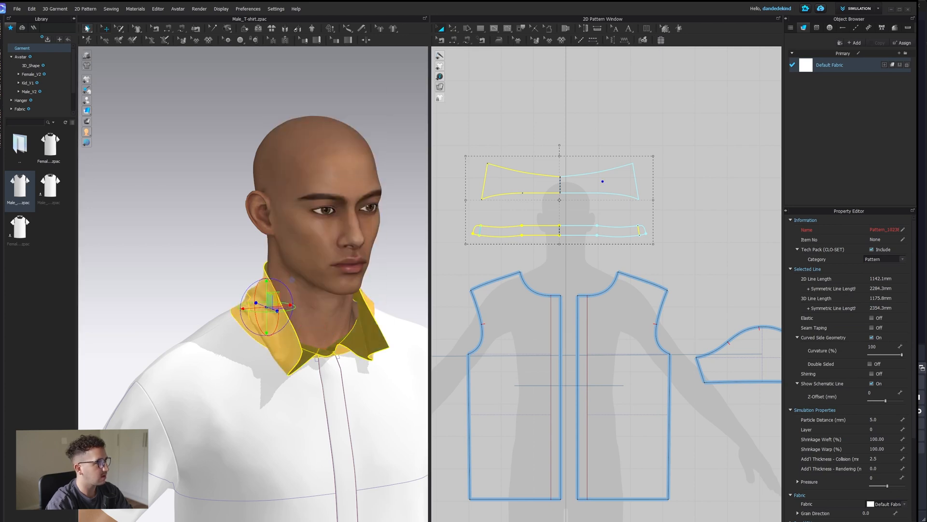
{"action": "right_click_drag", "start_coordinate": [333, 280], "coordinate": [290, 271]}
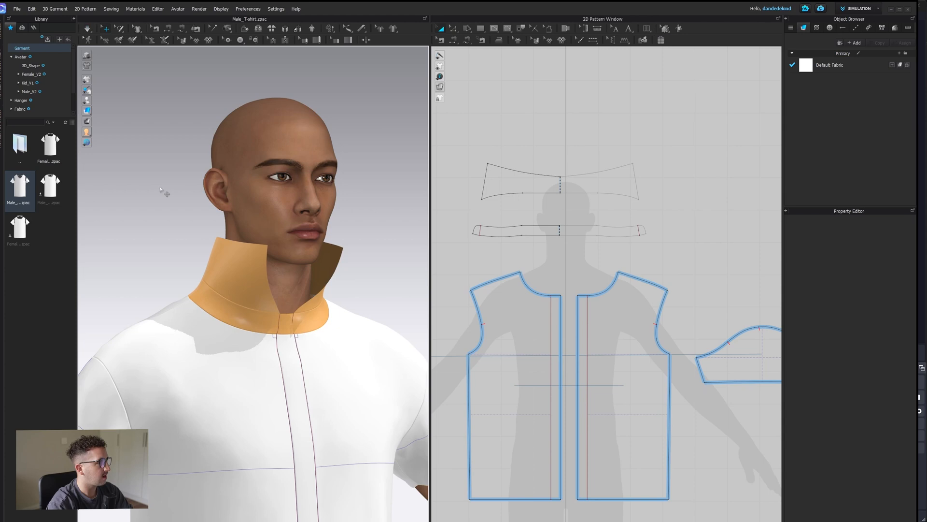
Unstrengthen the collar, leaving the collar stand strengthened
{"action": "right_click", "coordinate": [229, 268]}
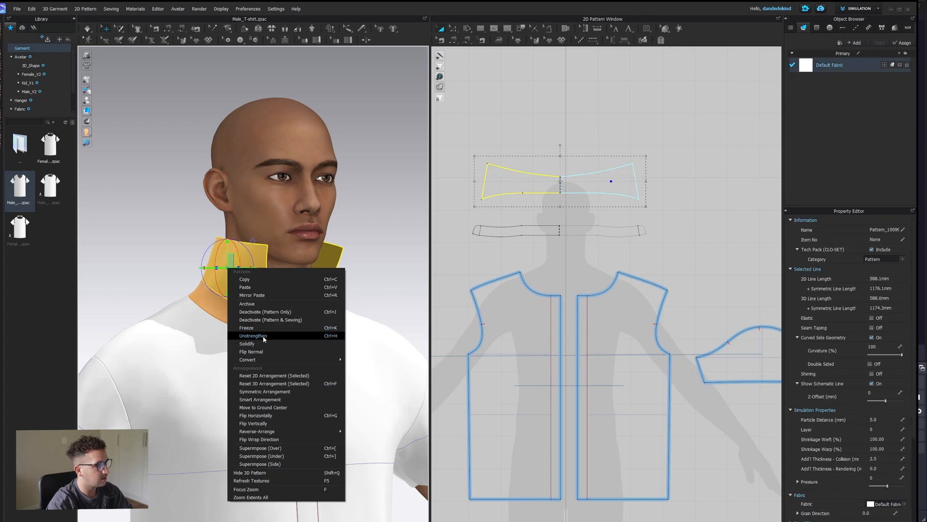
{"action": "left_click", "coordinate": [262, 337]}
{"action": "right_click_drag", "start_coordinate": [163, 269], "coordinate": [304, 289]}
Fold the collar down over the stand with Fold Arrangement at a fold angle of 301, and simulate it
{"action": "left_click", "coordinate": [303, 95]}
{"action": "left_click", "coordinate": [245, 30]}
{"action": "left_click", "coordinate": [204, 290]}
{"action": "left_click_drag", "start_coordinate": [319, 247], "coordinate": [363, 334]}
{"action": "right_click_drag", "start_coordinate": [364, 334], "coordinate": [414, 344]}
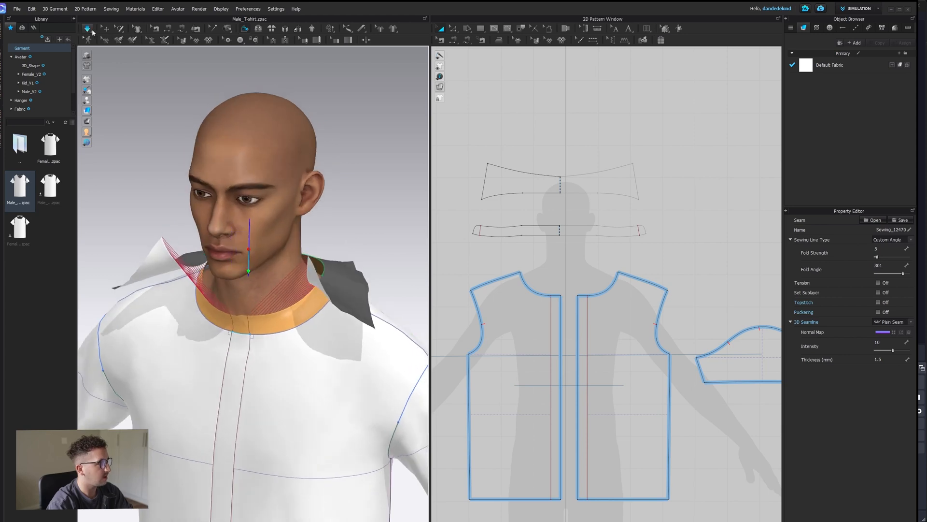
{"action": "left_click", "coordinate": [91, 31]}
{"action": "left_click", "coordinate": [199, 272]}
{"action": "right_click_drag", "start_coordinate": [202, 282], "coordinate": [232, 303]}
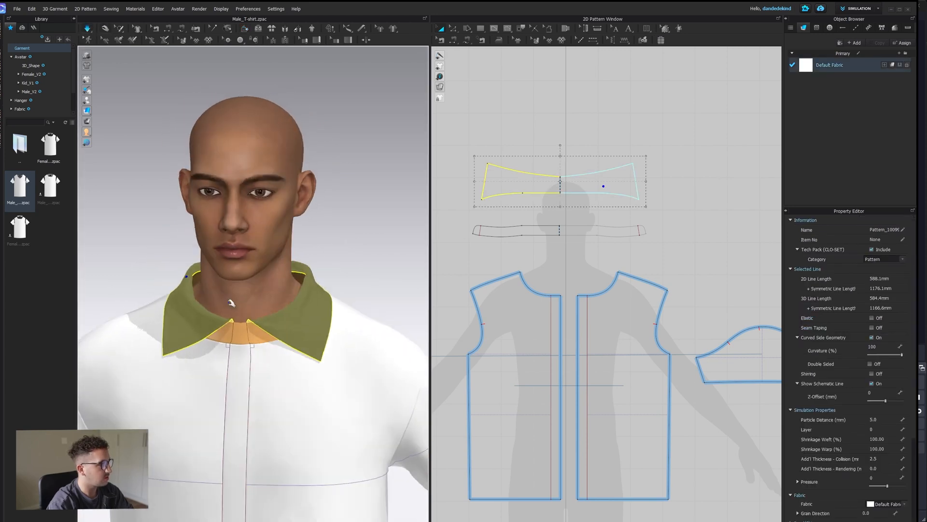
Try strengthening the folded collar in the simulation, and unstrengthen it again
{"action": "right_click_drag", "start_coordinate": [313, 335], "coordinate": [241, 352]}
{"action": "right_click", "coordinate": [252, 286]}
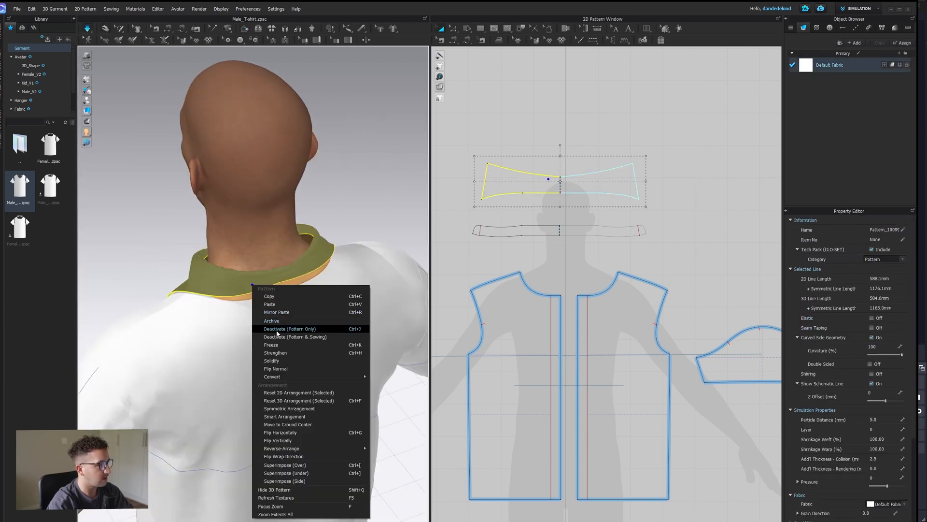
{"action": "left_click", "coordinate": [283, 352]}
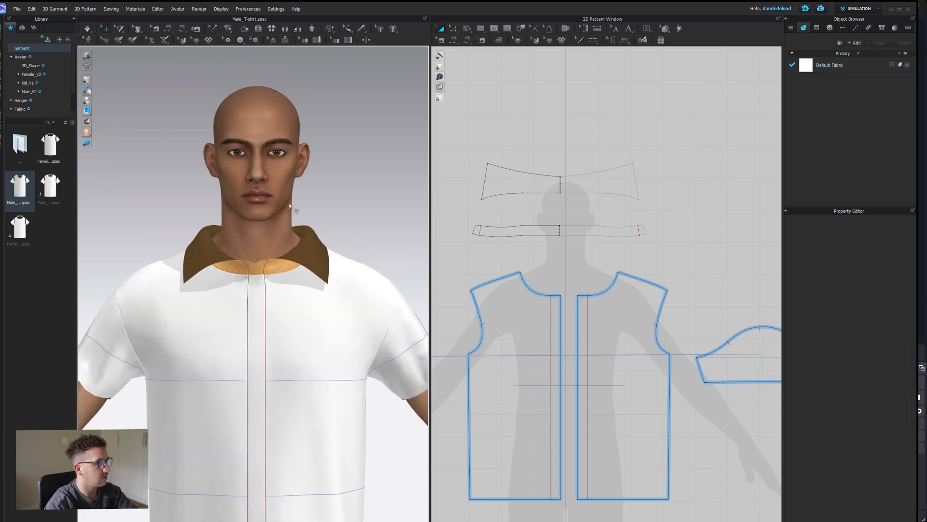
{"action": "left_click", "coordinate": [322, 255]}
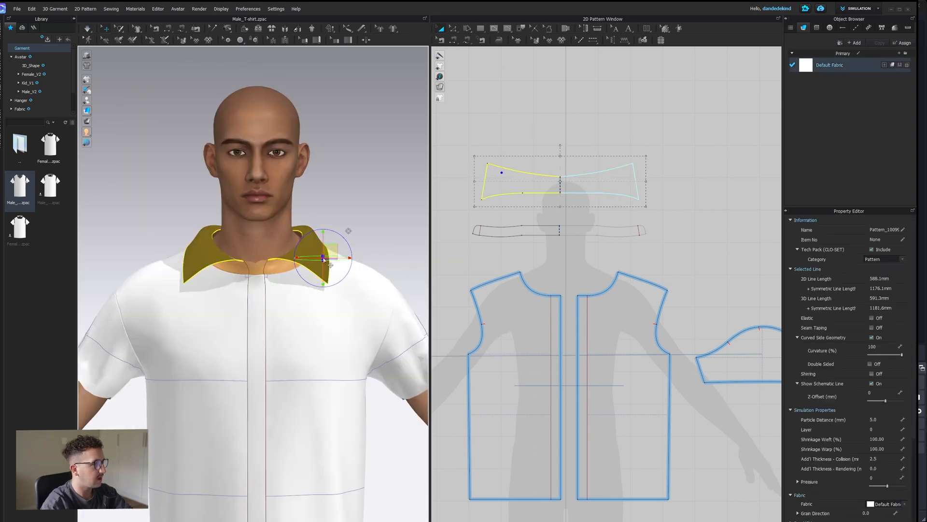
{"action": "right_click", "coordinate": [309, 247]}
{"action": "left_click", "coordinate": [351, 308]}
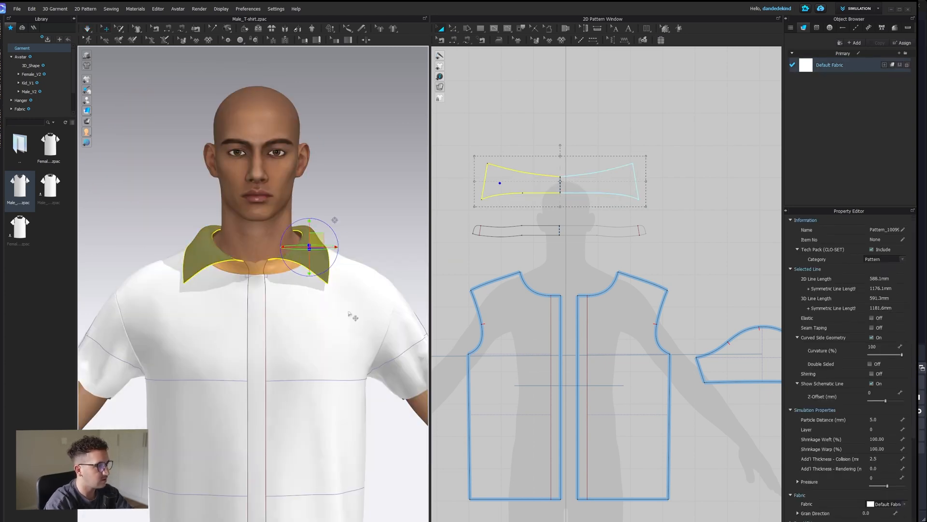
{"action": "right_click_drag", "start_coordinate": [334, 297], "coordinate": [315, 296]}
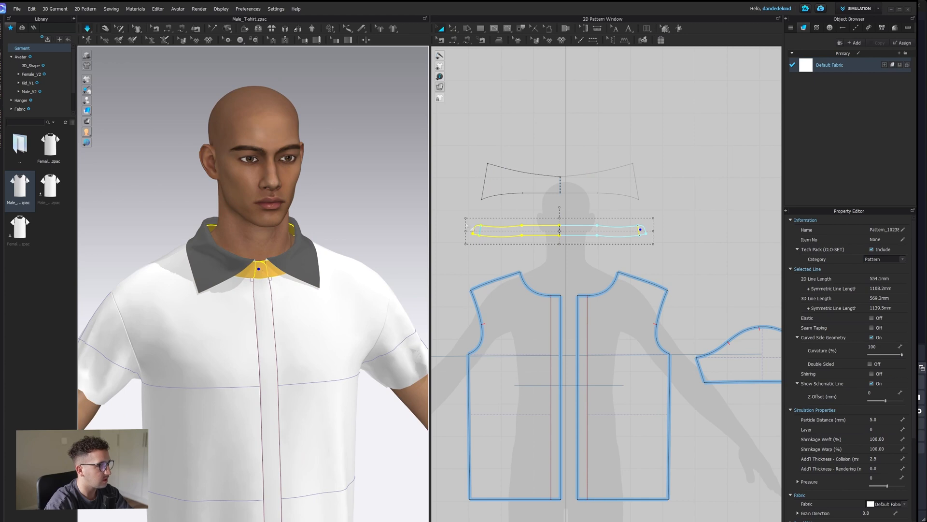
Lower the outer front corner points of the collar pattern slightly and simulate the change
{"action": "left_click", "coordinate": [309, 266]}
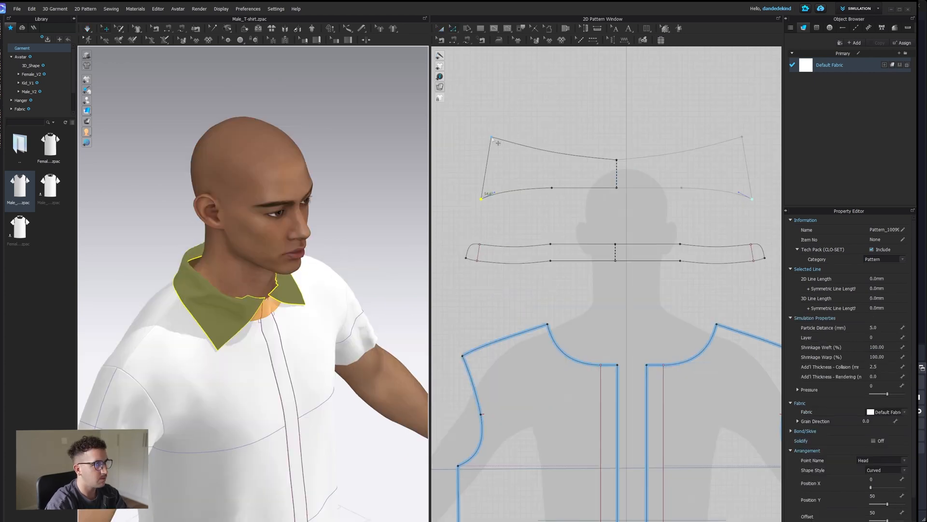
{"action": "left_click", "coordinate": [494, 140]}
{"action": "left_click_drag", "start_coordinate": [496, 142], "coordinate": [492, 148]}
{"action": "key", "text": "2"}
{"action": "key", "text": "space"}
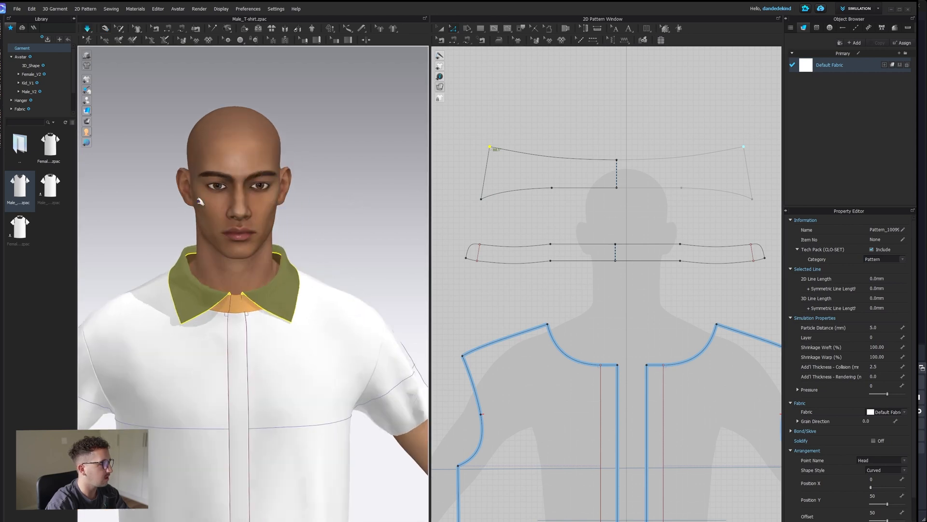
Raise the collar pattern's centre-back point to deepen the back of the collar, and adjust the outer edge's curve
{"action": "right_click_drag", "start_coordinate": [199, 201], "coordinate": [224, 259]}
{"action": "key", "text": "8"}
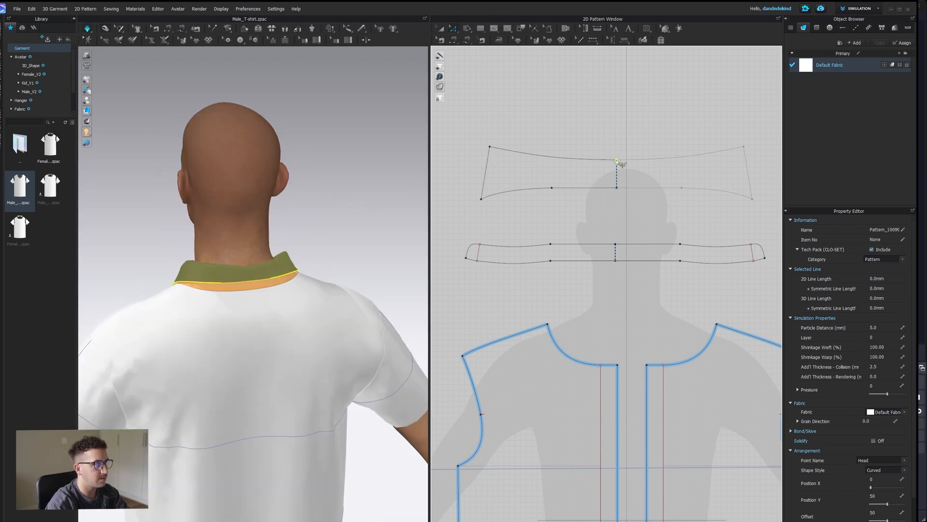
{"action": "left_click_drag", "start_coordinate": [617, 161], "coordinate": [618, 157]}
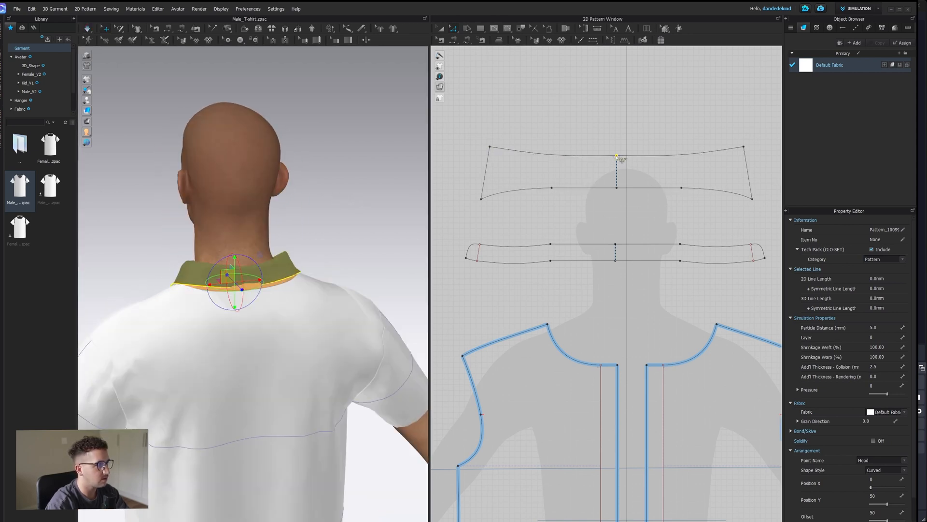
{"action": "left_click", "coordinate": [561, 150]}
{"action": "left_click_drag", "start_coordinate": [562, 150], "coordinate": [559, 158]}
{"action": "left_click", "coordinate": [441, 32]}
{"action": "left_click", "coordinate": [458, 77]}
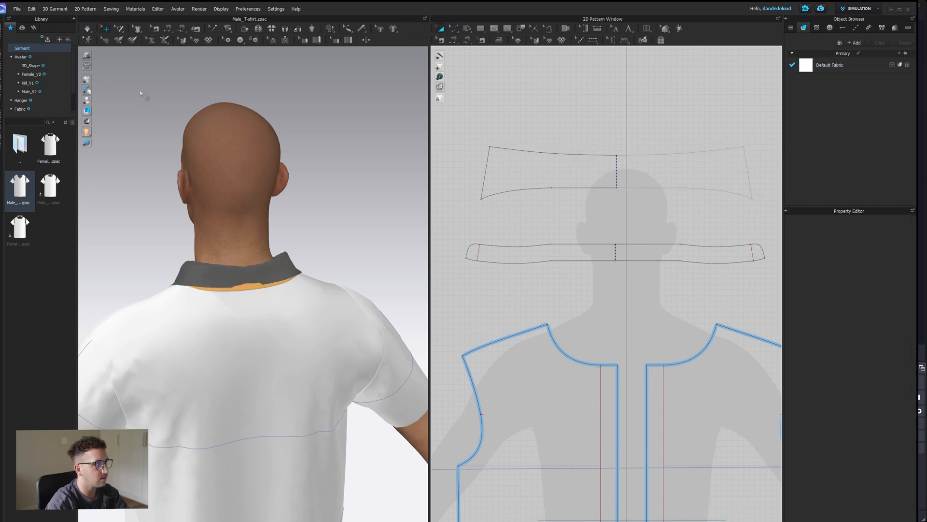
Simulate the reshaped collar and unstrengthen the collar stand
{"action": "left_click", "coordinate": [87, 29]}
{"action": "left_click_drag", "start_coordinate": [249, 300], "coordinate": [337, 230]}
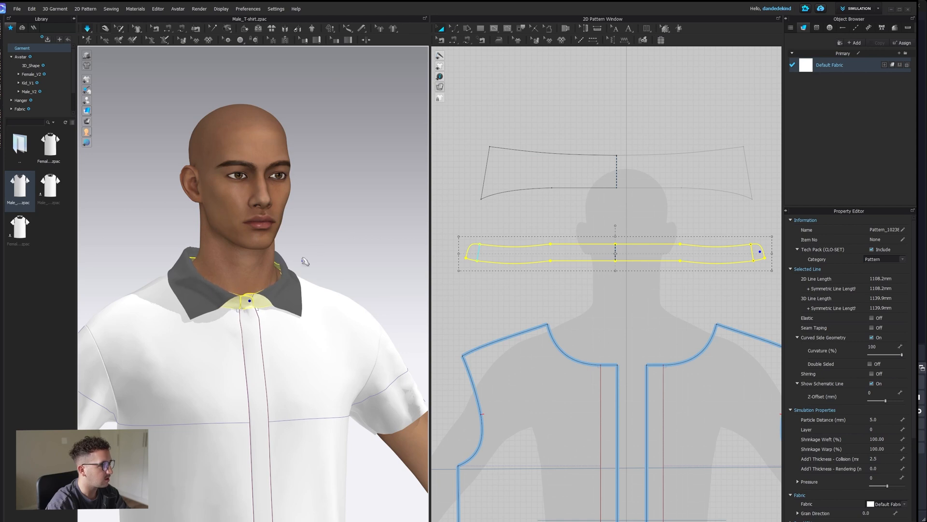
{"action": "right_click_drag", "start_coordinate": [338, 287], "coordinate": [315, 291]}
Flip the collar's normal so that its front face points outward
{"action": "left_click", "coordinate": [199, 305]}
{"action": "right_click", "coordinate": [307, 265]}
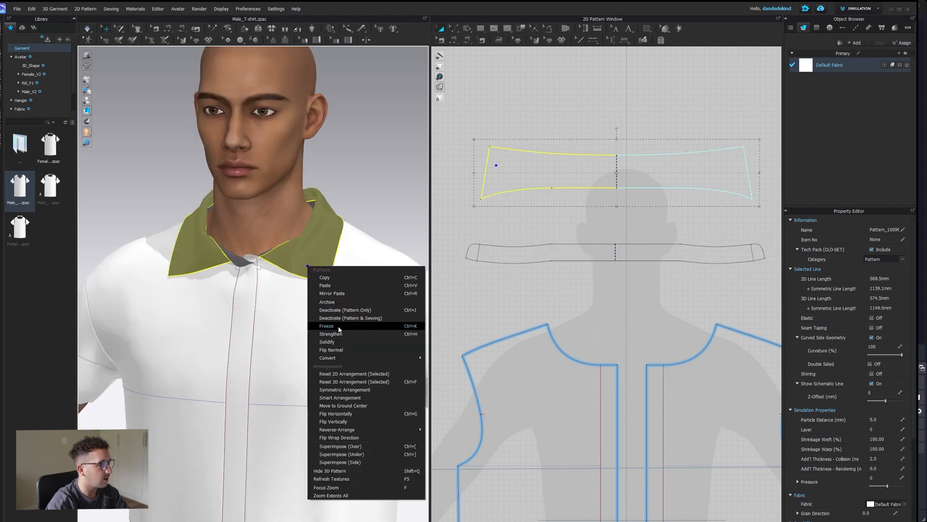
{"action": "left_click", "coordinate": [343, 350]}
{"action": "left_click", "coordinate": [336, 195]}
{"action": "right_click_drag", "start_coordinate": [333, 200], "coordinate": [348, 214]}
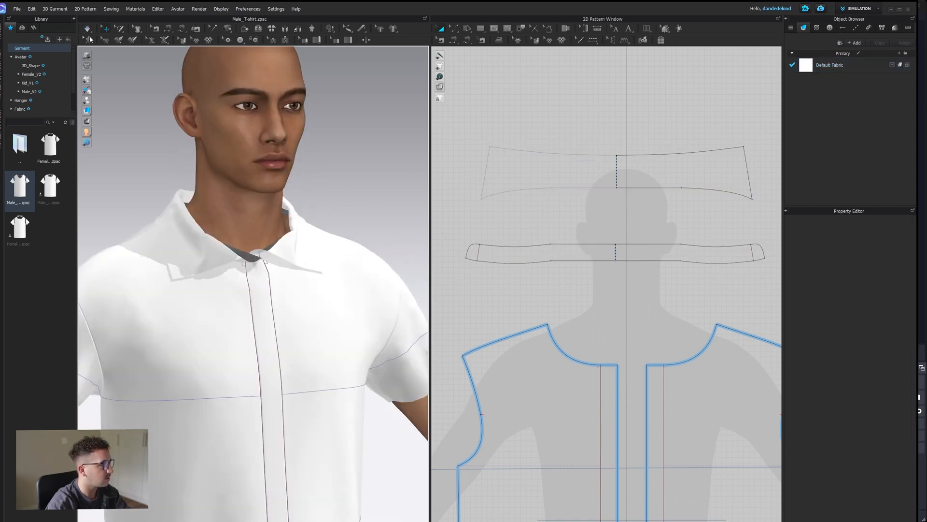
Move the collar pattern's outer front corner points further outward and down, and simulate the new collar points
{"action": "left_click", "coordinate": [494, 152]}
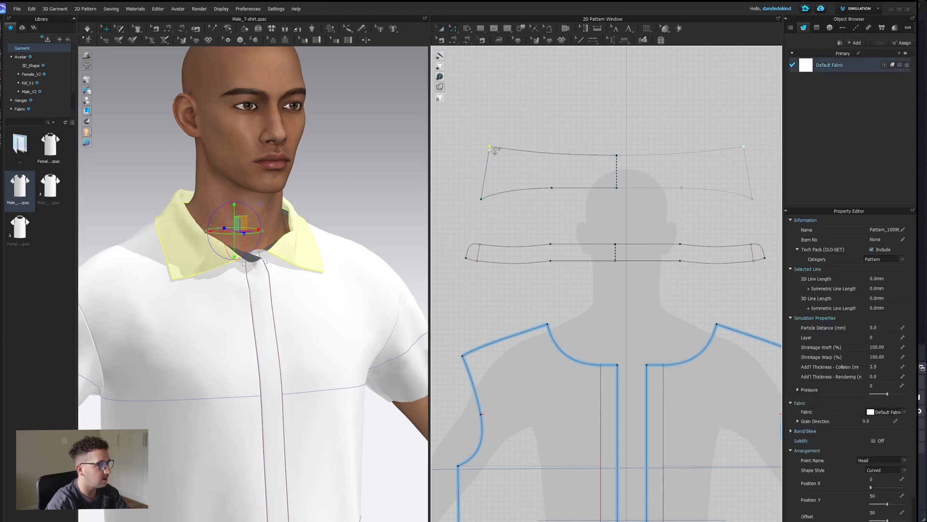
{"action": "left_click_drag", "start_coordinate": [495, 152], "coordinate": [479, 153]}
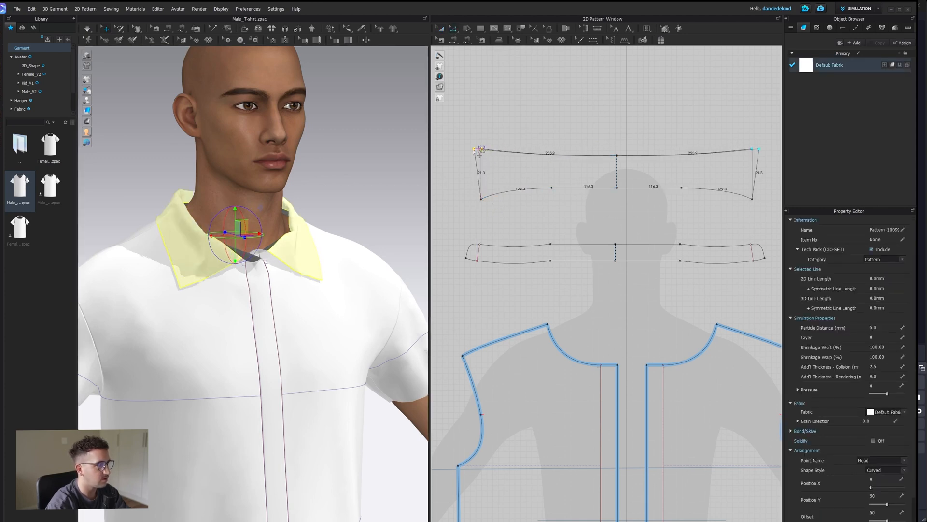
{"action": "right_click_drag", "start_coordinate": [363, 166], "coordinate": [229, 179]}
{"action": "left_click", "coordinate": [87, 30]}
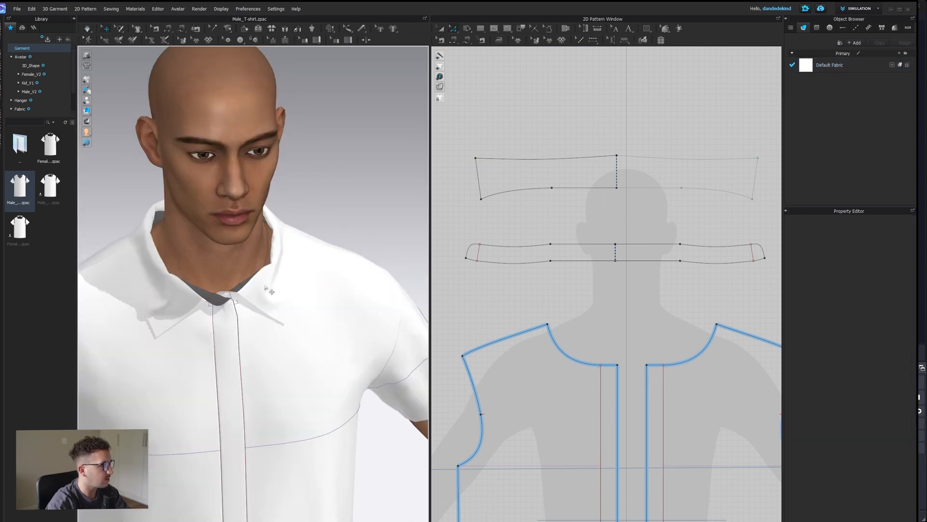
Lengthen both sleeves into long sleeves by moving the sleeve pattern's hem edge down, and simulate them
{"action": "scroll", "coordinate": [230, 329], "scroll_direction": "down", "scroll_amount": 5}
{"action": "middle_click_drag", "start_coordinate": [245, 355], "coordinate": [271, 246]}
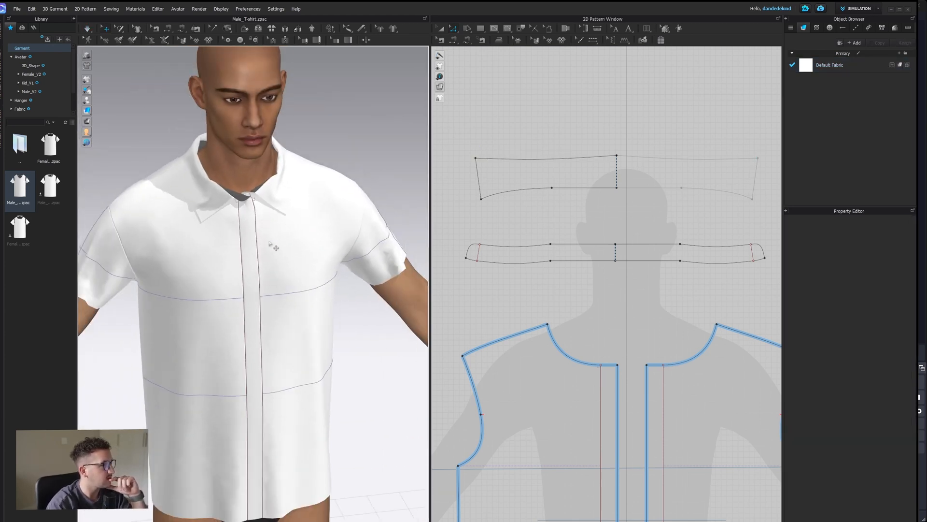
{"action": "right_click_drag", "start_coordinate": [181, 264], "coordinate": [201, 272]}
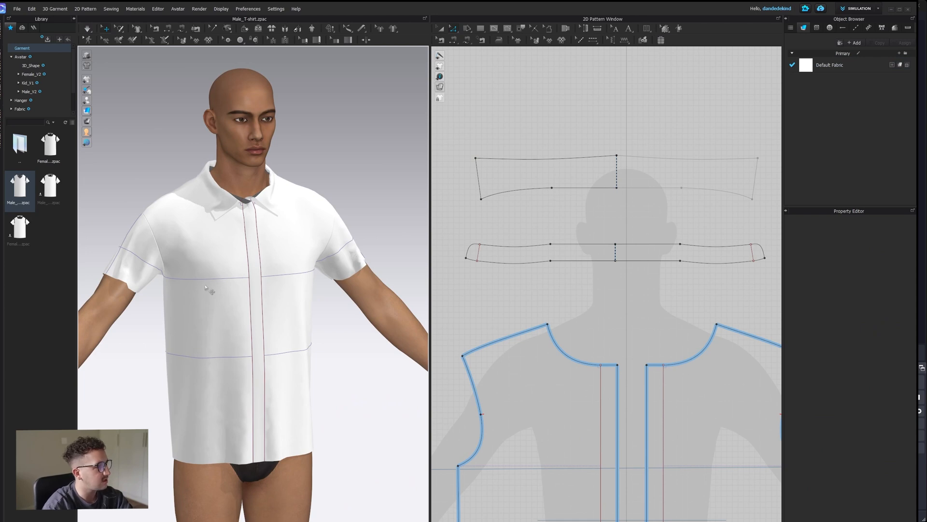
{"action": "scroll", "coordinate": [206, 294], "scroll_direction": "down", "scroll_amount": 4}
{"action": "right_click_drag", "start_coordinate": [208, 297], "coordinate": [297, 290]}
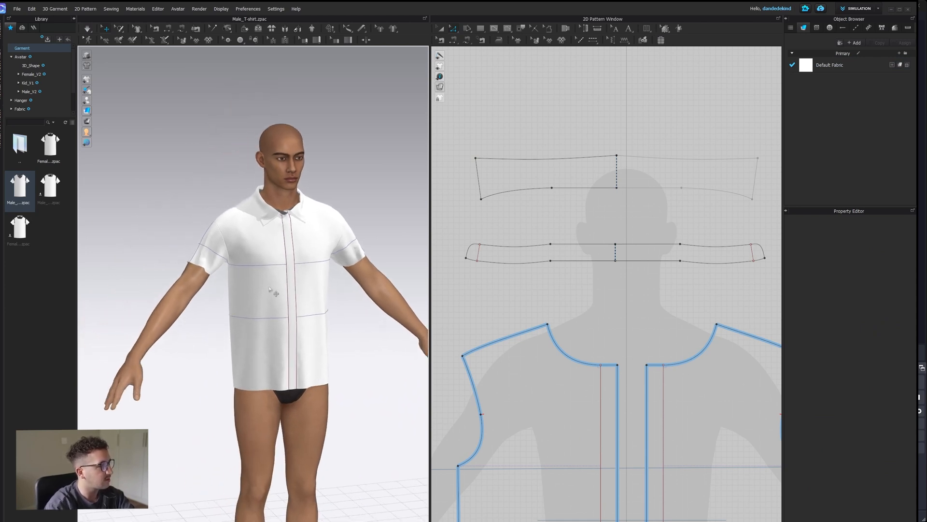
{"action": "right_click_drag", "start_coordinate": [276, 281], "coordinate": [314, 276]}
{"action": "scroll", "coordinate": [544, 278], "scroll_direction": "down", "scroll_amount": 5}
{"action": "key", "text": "a"}
{"action": "middle_click_drag", "start_coordinate": [489, 235], "coordinate": [632, 150]}
{"action": "left_click_drag", "start_coordinate": [610, 247], "coordinate": [615, 282]}
{"action": "left_click_drag", "start_coordinate": [610, 278], "coordinate": [610, 286]}
{"action": "left_click", "coordinate": [87, 29]}
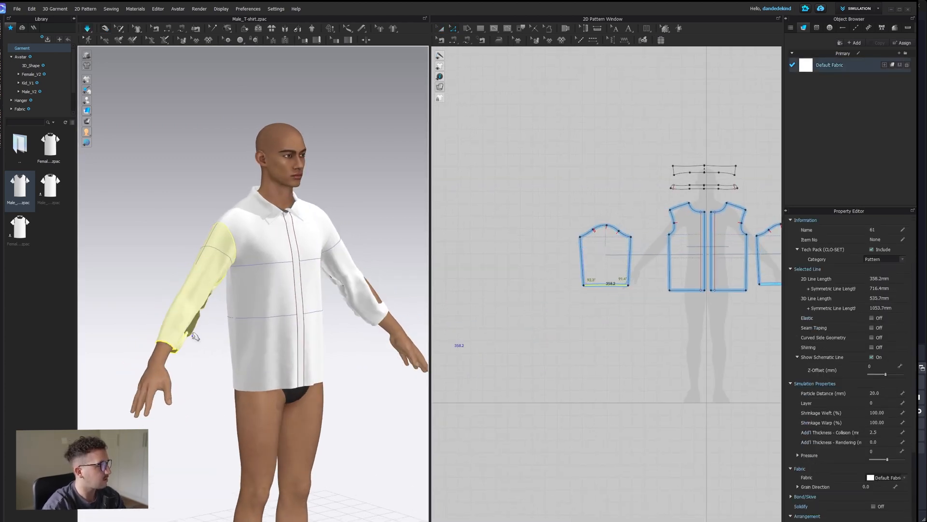
Straighten the sleeve in the simulation and move the sleeve hem down slightly more for extra length
{"action": "left_click", "coordinate": [181, 349]}
{"action": "key", "text": "2"}
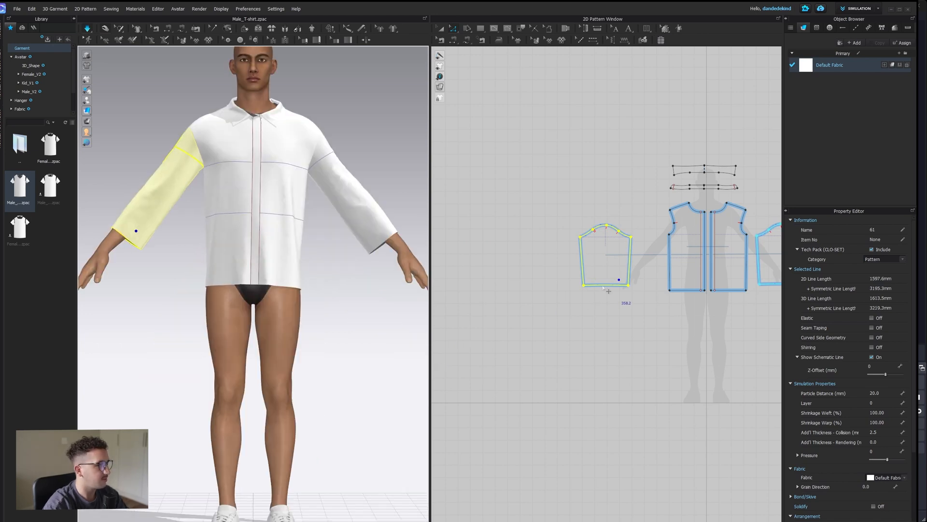
{"action": "left_click_drag", "start_coordinate": [603, 287], "coordinate": [606, 293]}
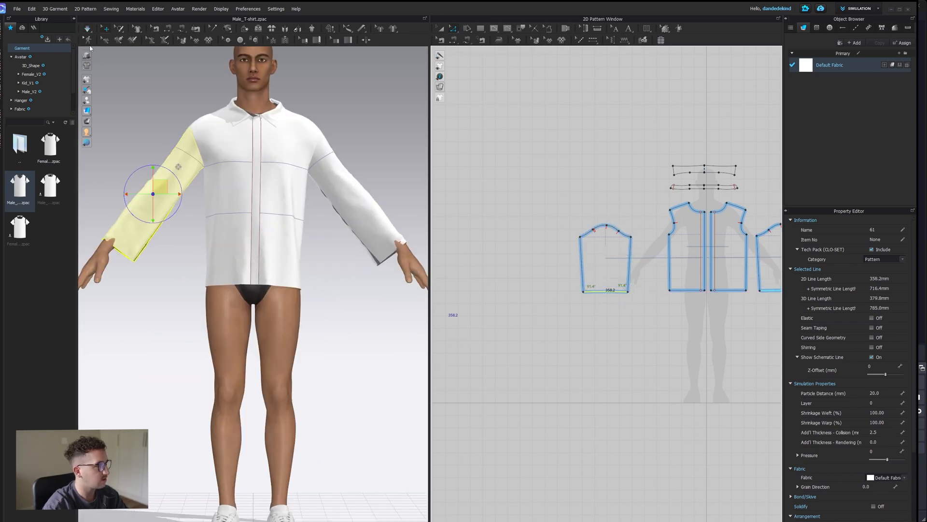
Simulate the lengthened sleeves, and offset the sleeve hem as two internal lines at 75 mm spacing
{"action": "left_click", "coordinate": [87, 28]}
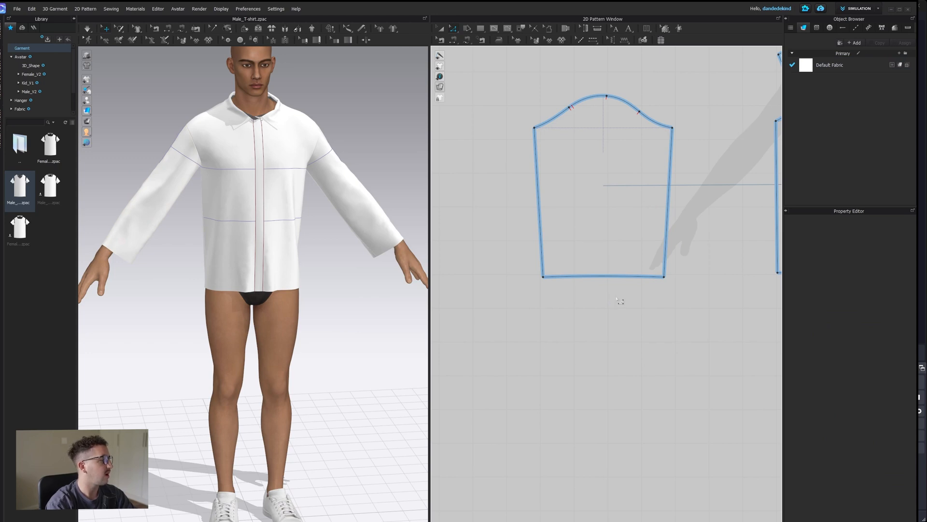
{"action": "left_click", "coordinate": [610, 277]}
{"action": "right_click", "coordinate": [609, 277]}
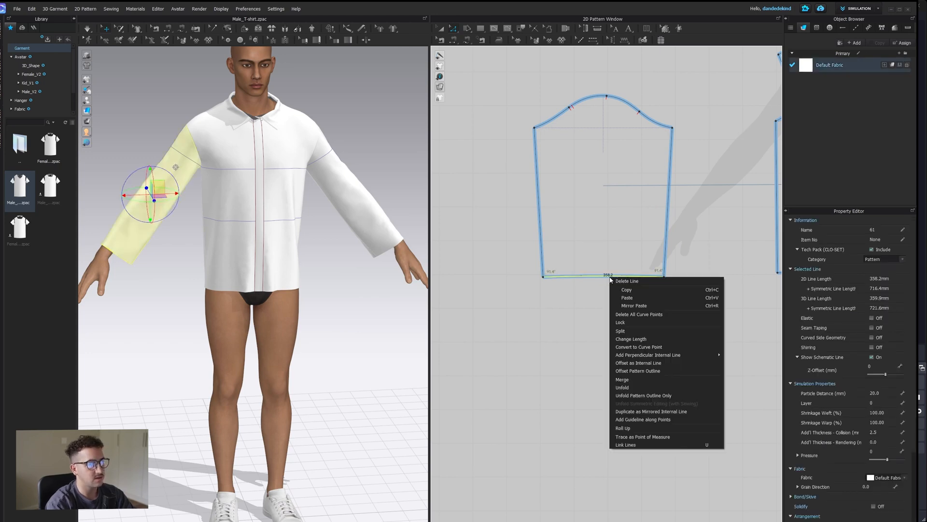
{"action": "left_click", "coordinate": [653, 366]}
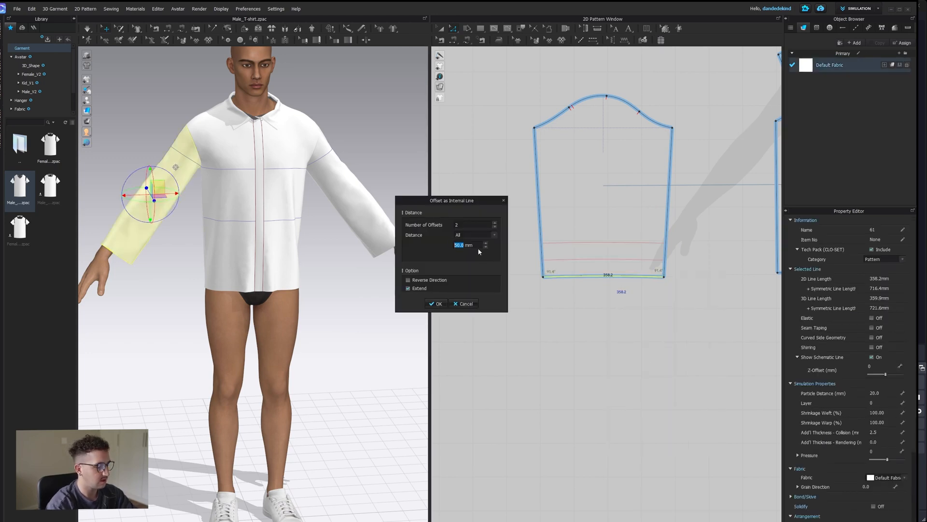
{"action": "type", "text": "75"}
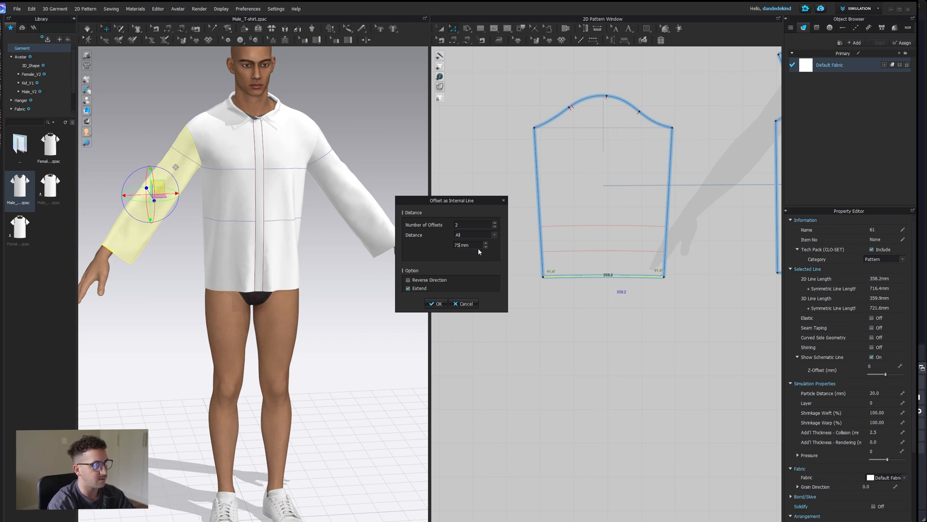
{"action": "left_click", "coordinate": [440, 304]}
{"action": "left_click", "coordinate": [599, 324]}
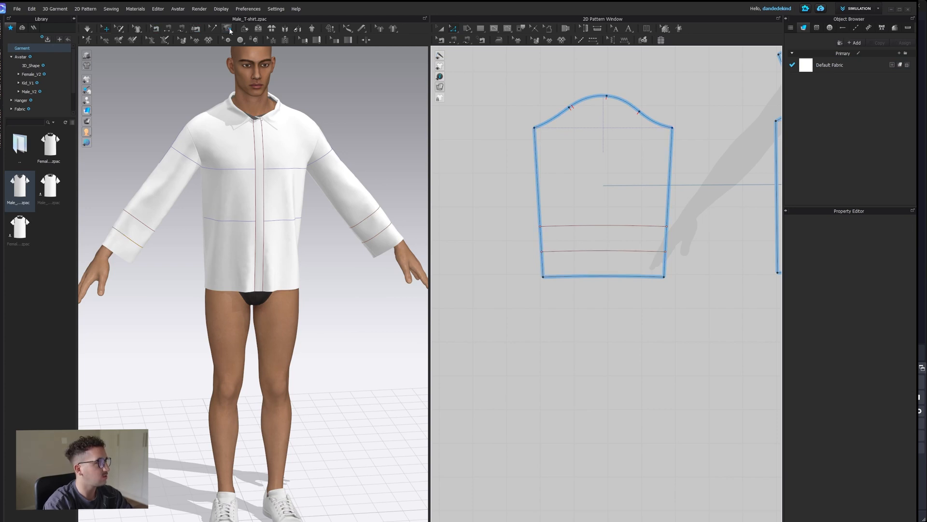
Fold the sleeve ends outward and up along the lower internal line with Fold Arrangement
{"action": "left_click", "coordinate": [244, 28]}
{"action": "scroll", "coordinate": [144, 213], "scroll_direction": "up", "scroll_amount": 3}
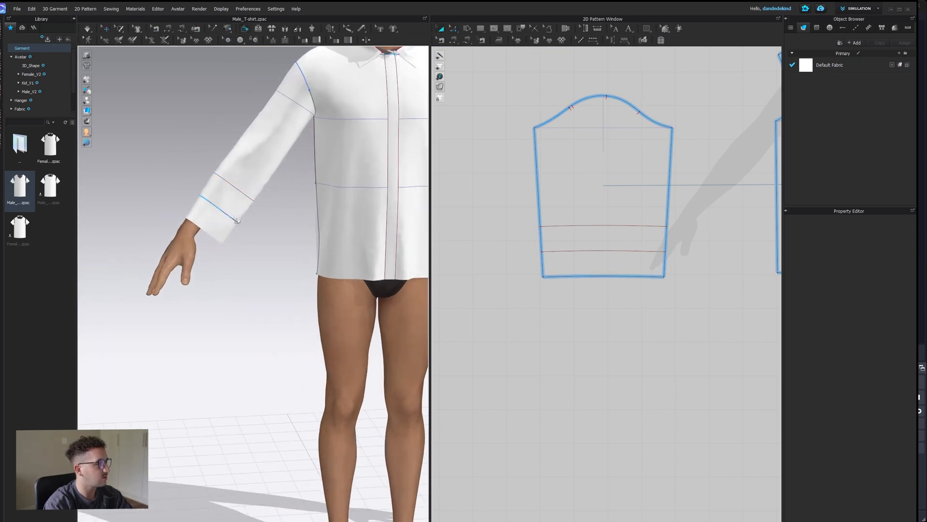
{"action": "left_click", "coordinate": [237, 221]}
{"action": "right_click_drag", "start_coordinate": [237, 221], "coordinate": [280, 260]}
{"action": "left_click_drag", "start_coordinate": [300, 308], "coordinate": [292, 219]}
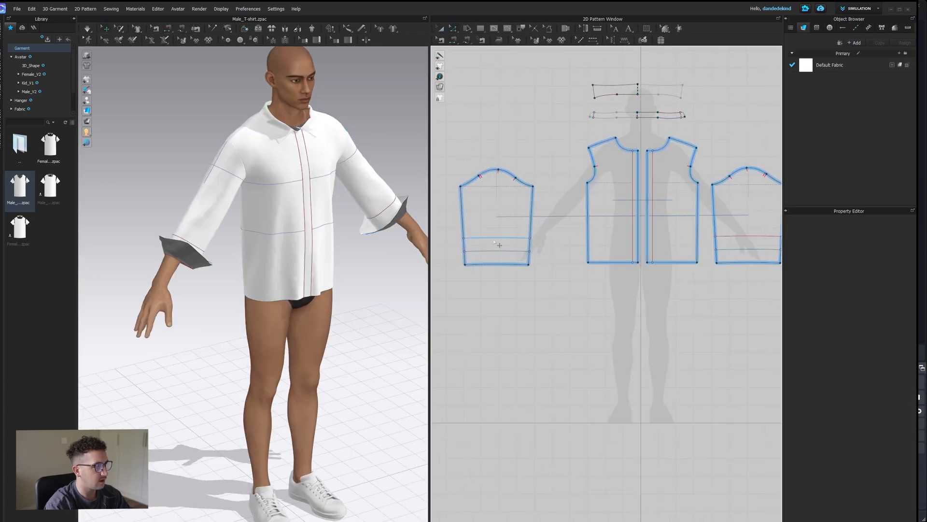
Offset the sleeve's upper internal line toward the hem by 20 mm, and add another internal line just above the hem
{"action": "left_click", "coordinate": [500, 238]}
{"action": "right_click", "coordinate": [500, 239]}
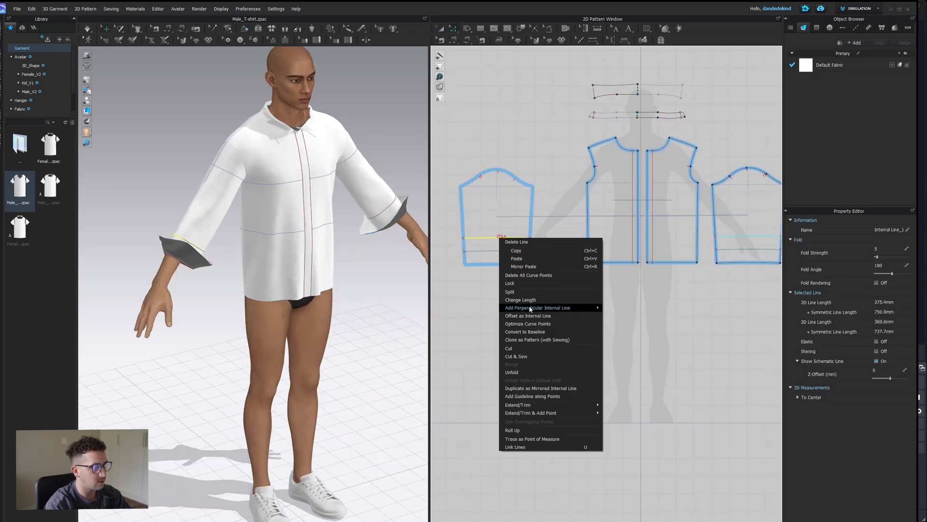
{"action": "left_click", "coordinate": [541, 315]}
{"action": "left_click", "coordinate": [469, 233]}
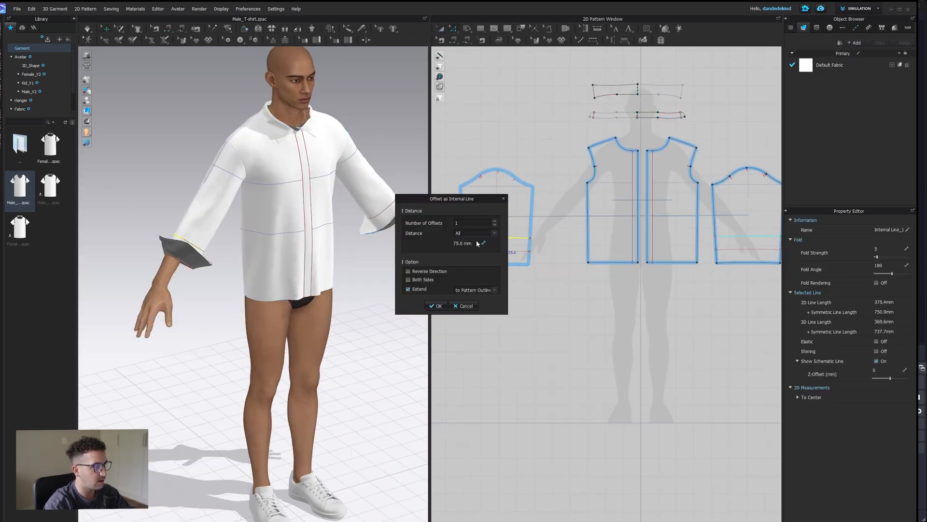
{"action": "type", "text": "20"}
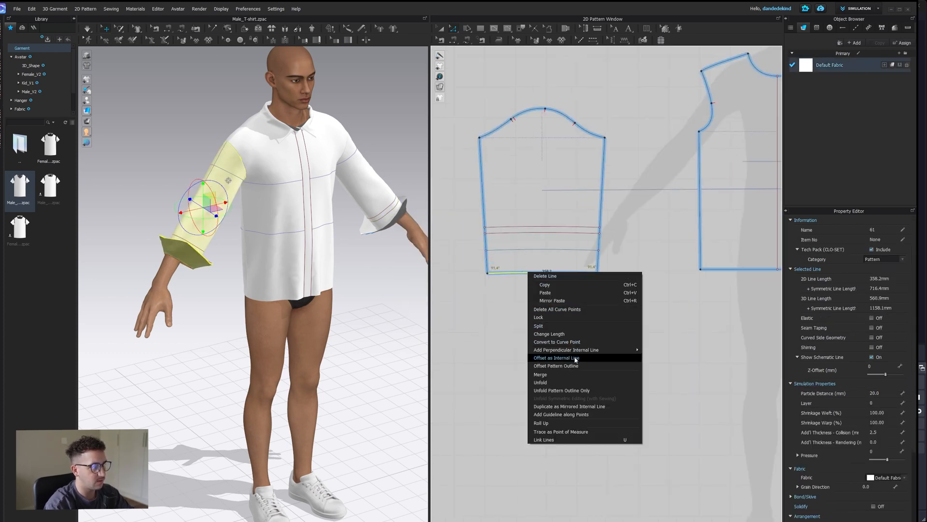
{"action": "left_click", "coordinate": [613, 358]}
{"action": "left_click", "coordinate": [437, 305]}
Sew the internal line above the hem to the new offset line higher on the sleeve, and simulate the turned-up cuff
{"action": "key", "text": "n"}
{"action": "left_click", "coordinate": [531, 268]}
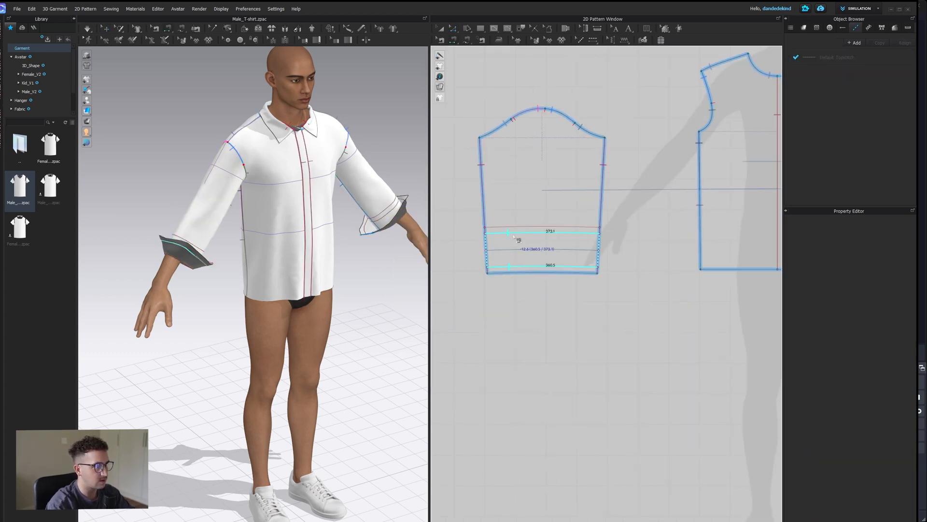
{"action": "left_click", "coordinate": [518, 237]}
{"action": "key", "text": "Escape"}
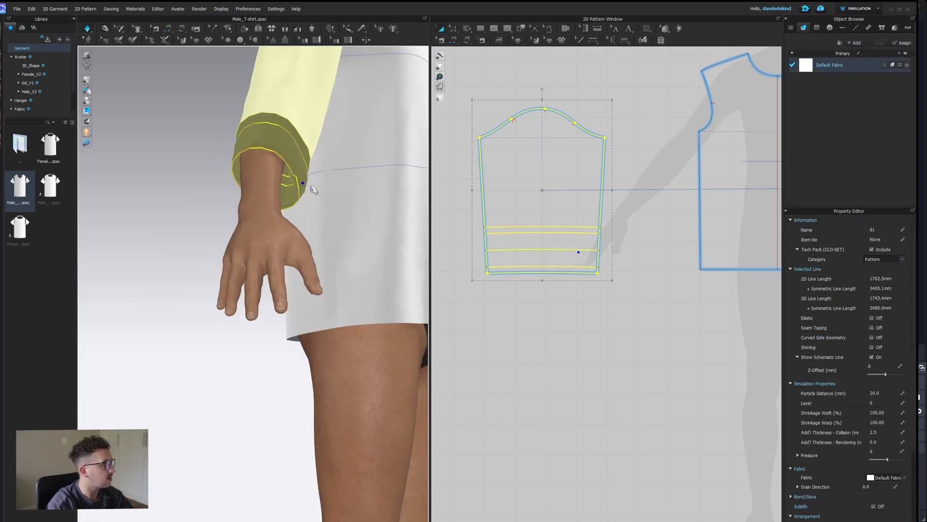
{"action": "right_click_drag", "start_coordinate": [312, 189], "coordinate": [331, 201]}
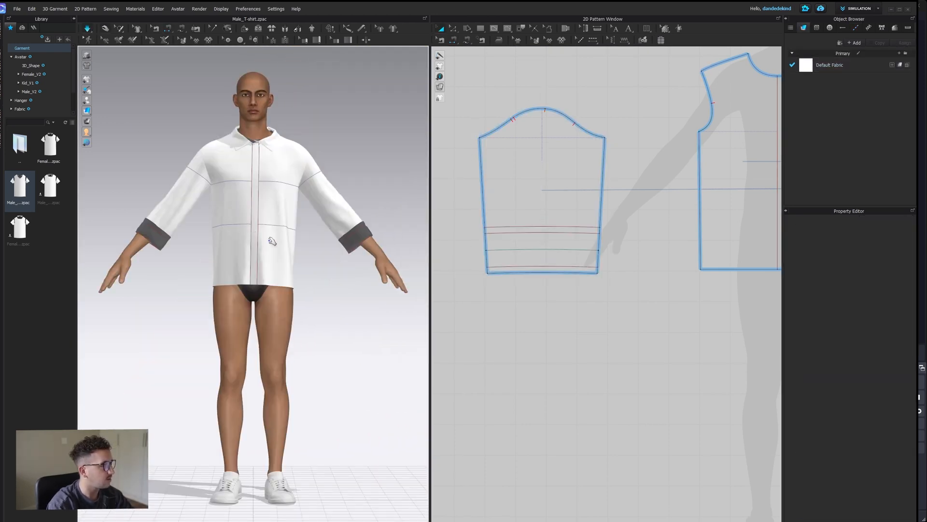
Cut and sew the sleeve pattern along the cuff's fold line, and flip the cuff's normal so its front face points outward
{"action": "left_click", "coordinate": [540, 202]}
{"action": "key", "text": "Escape"}
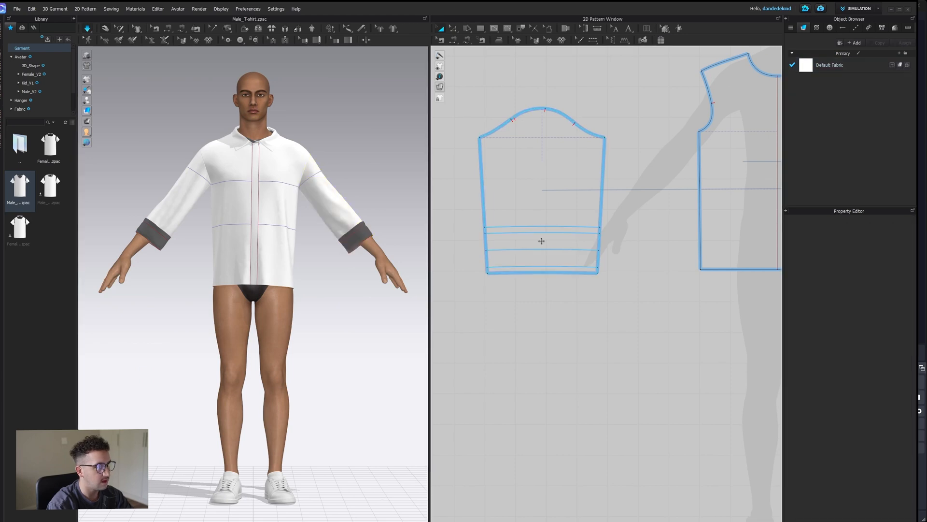
{"action": "right_click", "coordinate": [544, 250]}
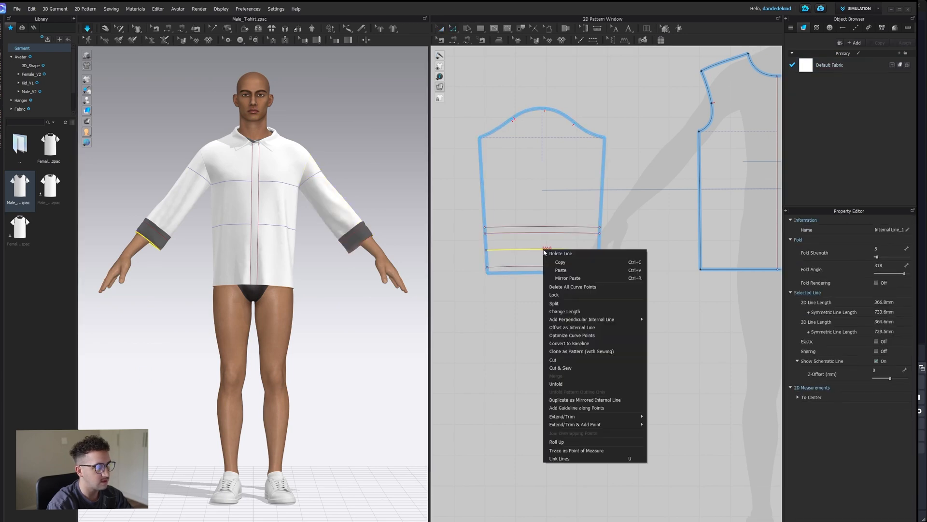
{"action": "left_click", "coordinate": [575, 368]}
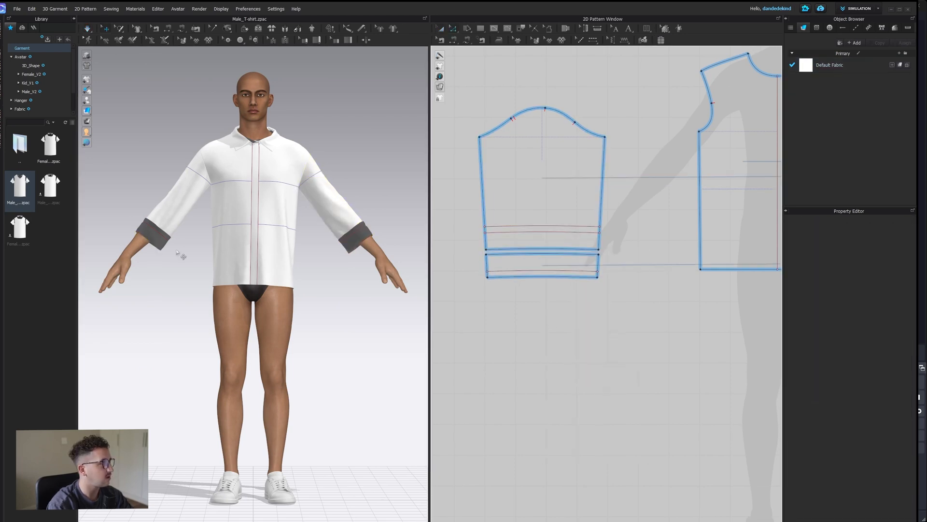
{"action": "left_click", "coordinate": [157, 235]}
{"action": "right_click", "coordinate": [159, 236]}
{"action": "left_click", "coordinate": [199, 319]}
{"action": "left_click", "coordinate": [337, 290]}
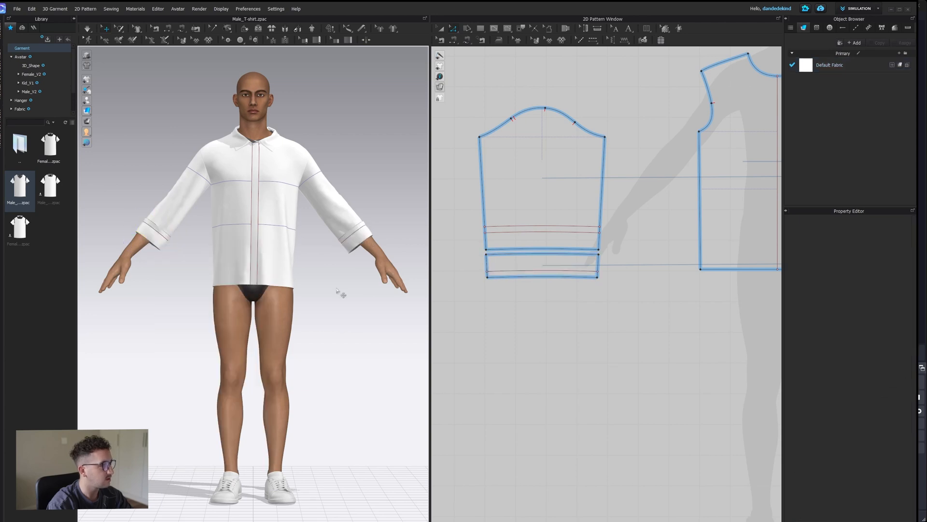
Offset the front panel's shoulder edge as an internal line across the upper chest to mark the yoke seam
{"action": "right_click_drag", "start_coordinate": [217, 280], "coordinate": [308, 300]}
{"action": "scroll", "coordinate": [335, 305], "scroll_direction": "down", "scroll_amount": 3}
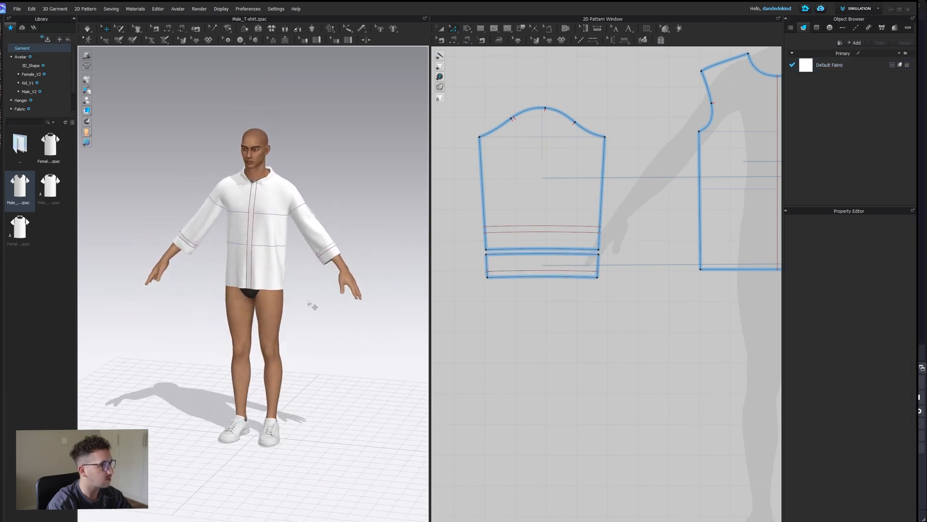
{"action": "middle_click_drag", "start_coordinate": [305, 304], "coordinate": [286, 302]}
{"action": "scroll", "coordinate": [285, 301], "scroll_direction": "up", "scroll_amount": 3}
{"action": "right_click_drag", "start_coordinate": [287, 297], "coordinate": [293, 275]}
{"action": "scroll", "coordinate": [654, 337], "scroll_direction": "down", "scroll_amount": 2}
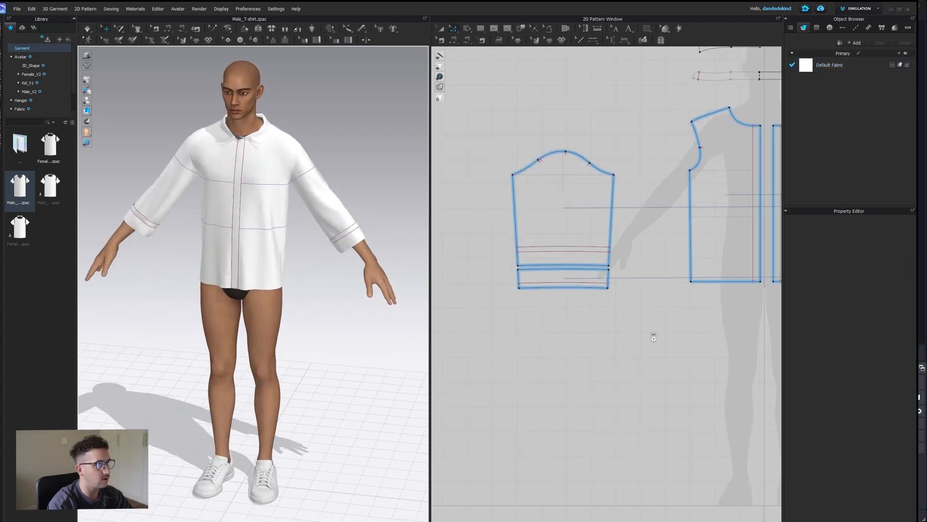
{"action": "scroll", "coordinate": [653, 337], "scroll_direction": "down", "scroll_amount": 2}
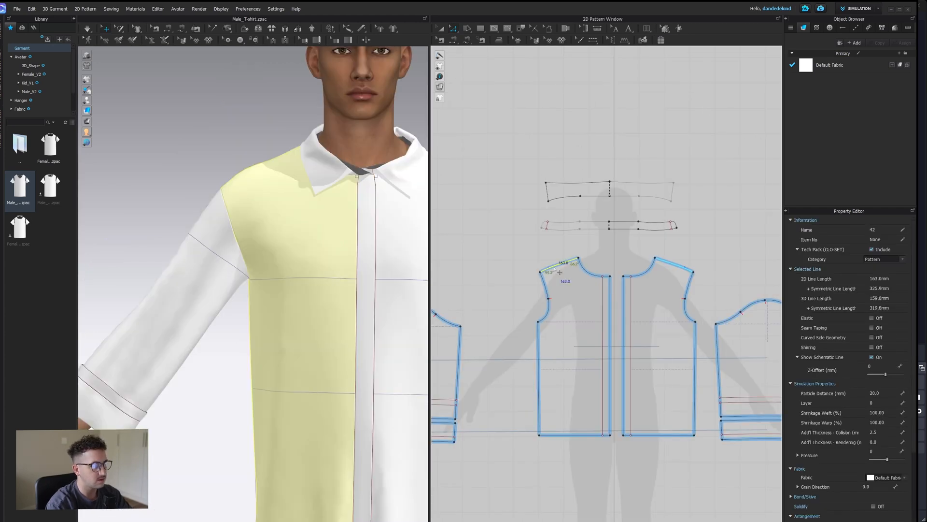
{"action": "right_click", "coordinate": [553, 267]}
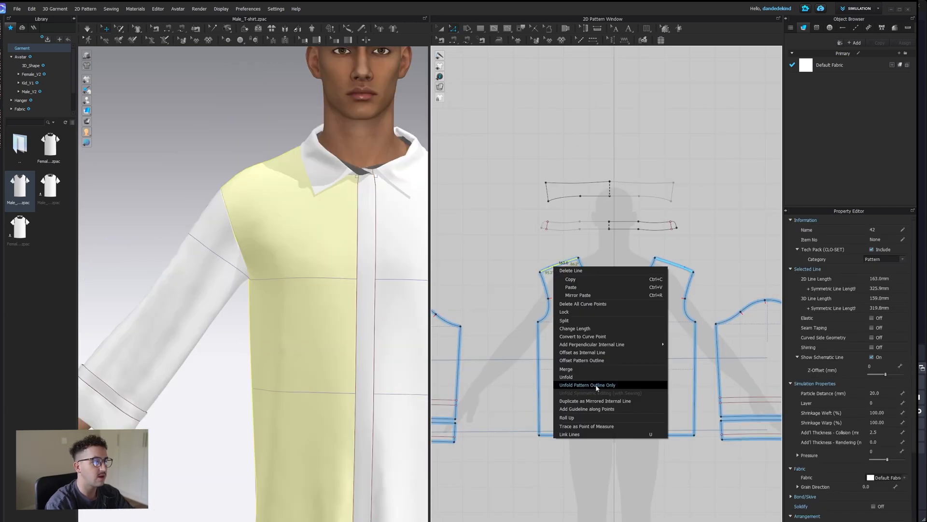
{"action": "left_click", "coordinate": [611, 354]}
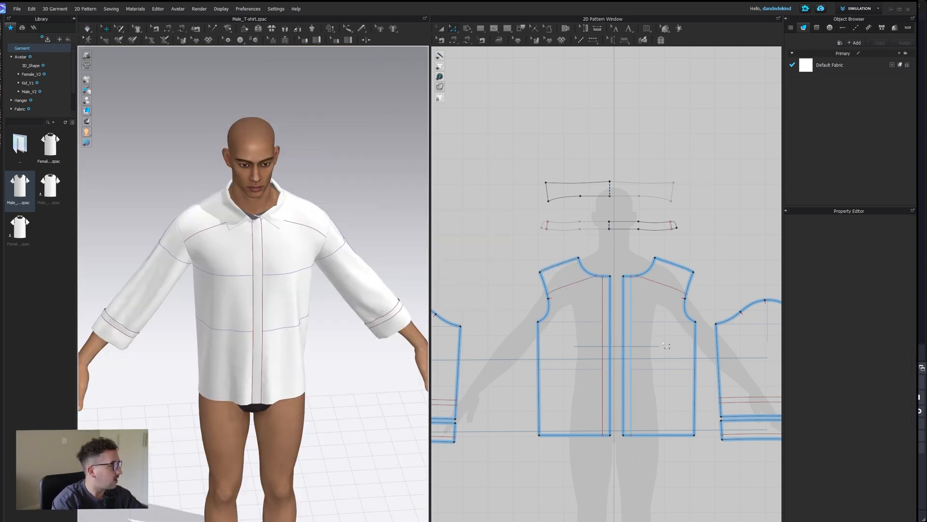
Draw an internal rectangle about 101 by 128 mm on the front panel as the chest pocket outline
{"action": "middle_click_drag", "start_coordinate": [702, 357], "coordinate": [672, 294]}
{"action": "scroll", "coordinate": [600, 268], "scroll_direction": "up", "scroll_amount": 5}
{"action": "key", "text": "s"}
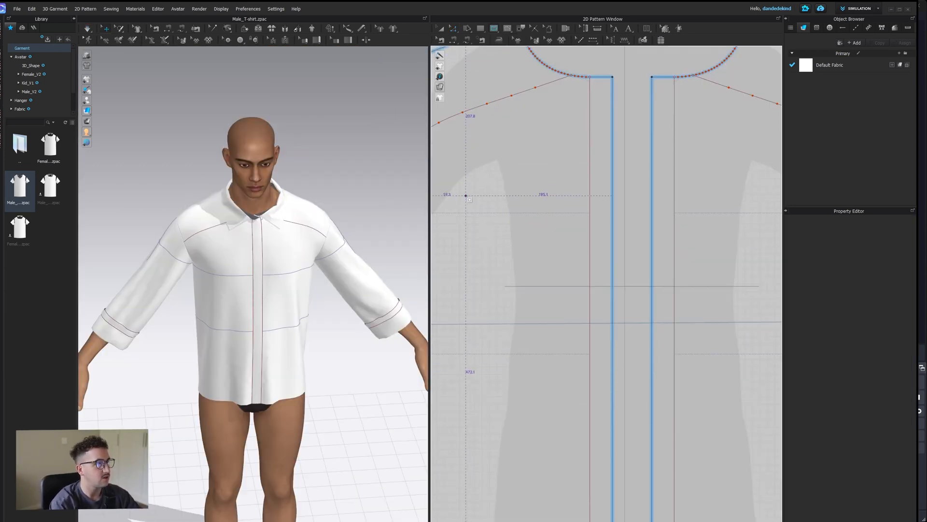
{"action": "left_click_drag", "start_coordinate": [467, 198], "coordinate": [543, 294]}
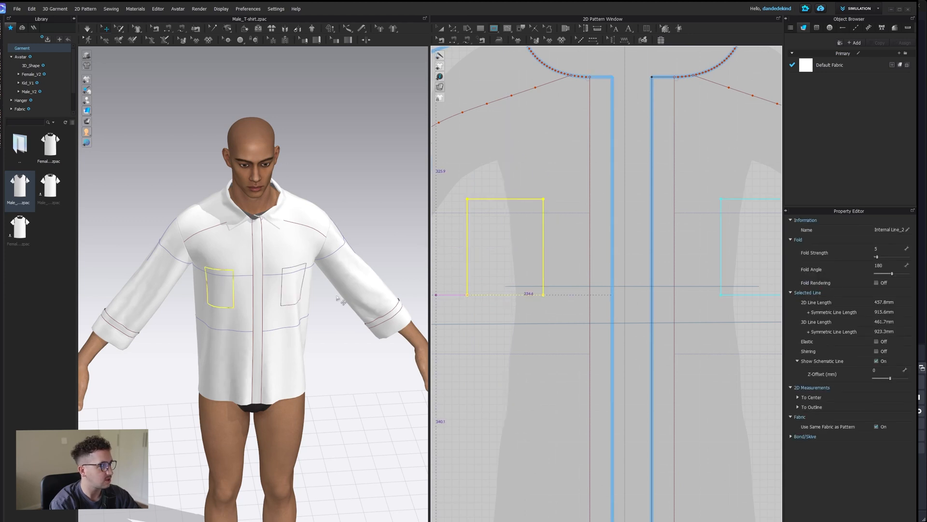
{"action": "right_click_drag", "start_coordinate": [271, 270], "coordinate": [289, 278]}
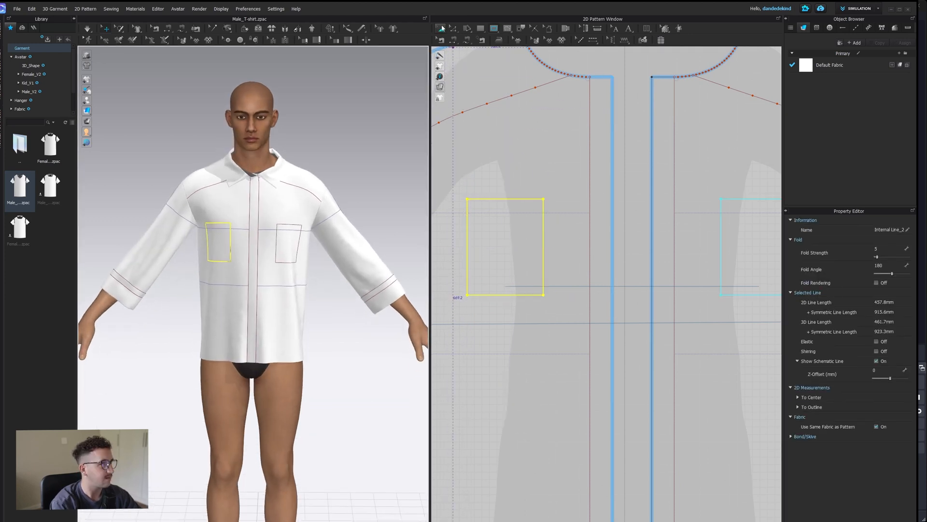
Move the pocket rectangle up and toward the centre front, and raise its lower edge to a height of about 99 mm
{"action": "left_click", "coordinate": [443, 28]}
{"action": "left_click", "coordinate": [513, 199]}
{"action": "left_click_drag", "start_coordinate": [513, 199], "coordinate": [520, 187]}
{"action": "right_click_drag", "start_coordinate": [264, 241], "coordinate": [221, 247]}
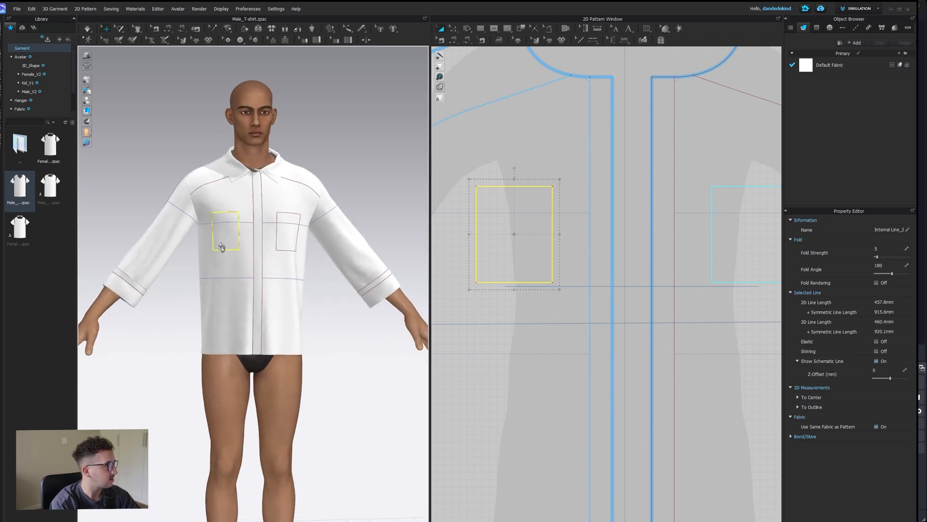
{"action": "left_click_drag", "start_coordinate": [523, 283], "coordinate": [528, 263]}
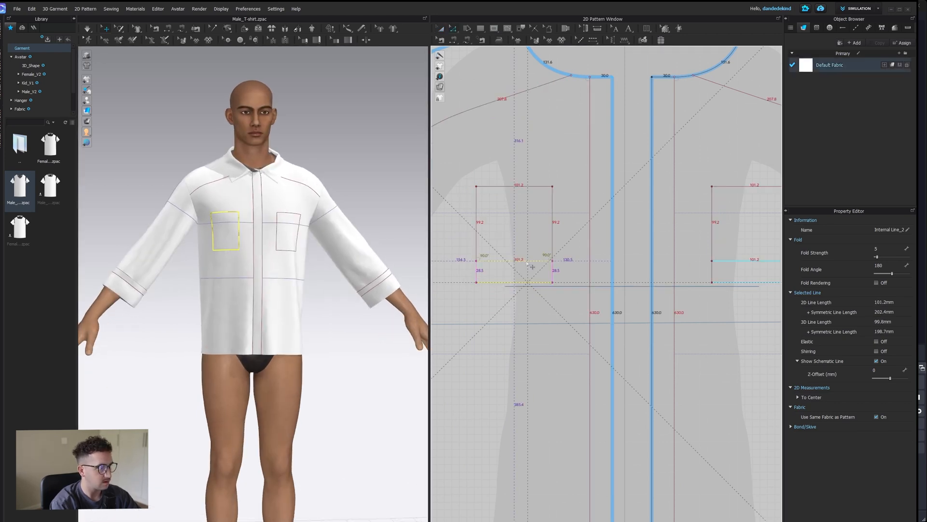
Add a point at the middle of the pocket's lower edge and move it down to form a pointed base
{"action": "left_click", "coordinate": [454, 30]}
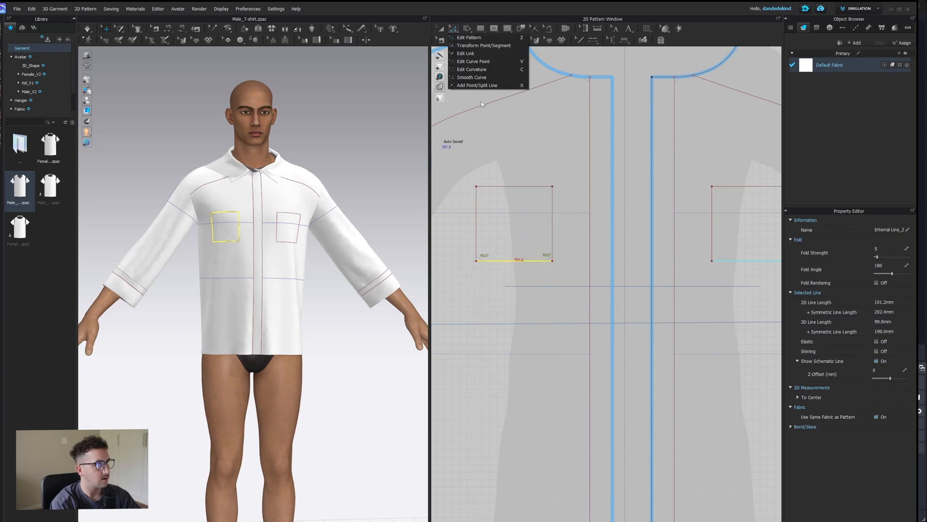
{"action": "left_click", "coordinate": [486, 87]}
{"action": "left_click", "coordinate": [514, 261]}
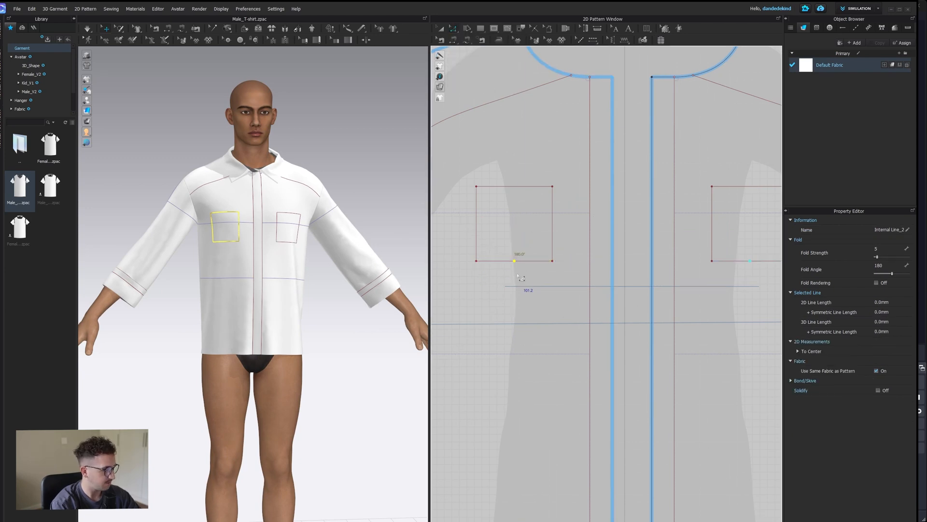
{"action": "left_click_drag", "start_coordinate": [515, 261], "coordinate": [514, 272]}
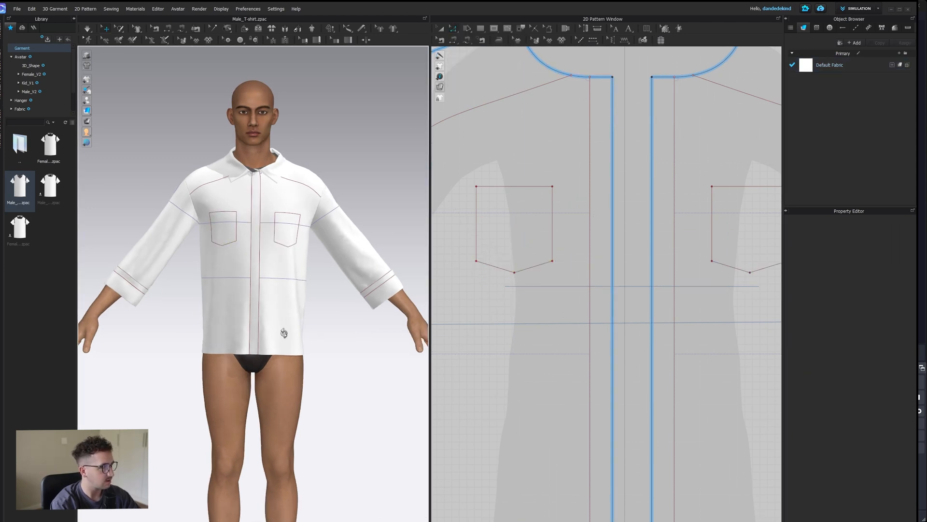
{"action": "right_click_drag", "start_coordinate": [283, 332], "coordinate": [246, 333]}
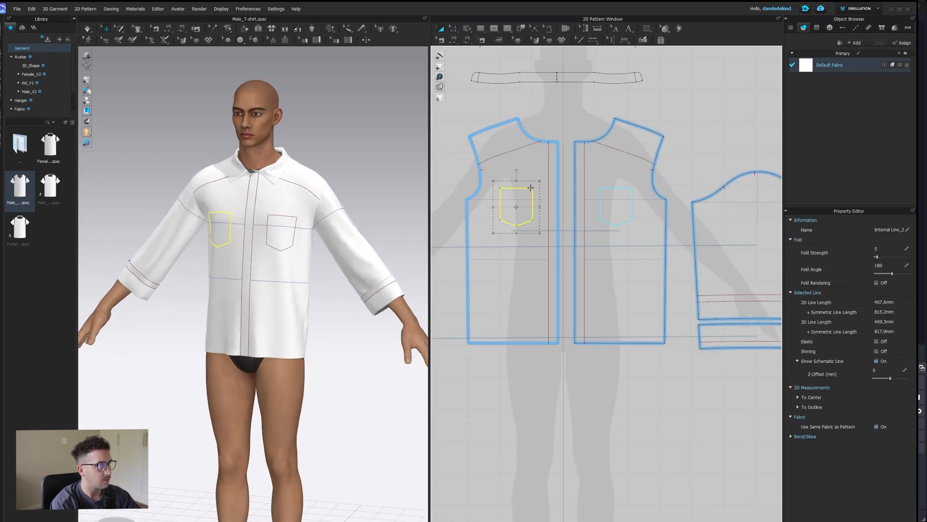
Clone the pocket outline as pattern pieces and place both pockets below the front panels
{"action": "right_click", "coordinate": [531, 188]}
{"action": "left_click", "coordinate": [562, 307]}
{"action": "left_click_drag", "start_coordinate": [525, 212], "coordinate": [525, 323]}
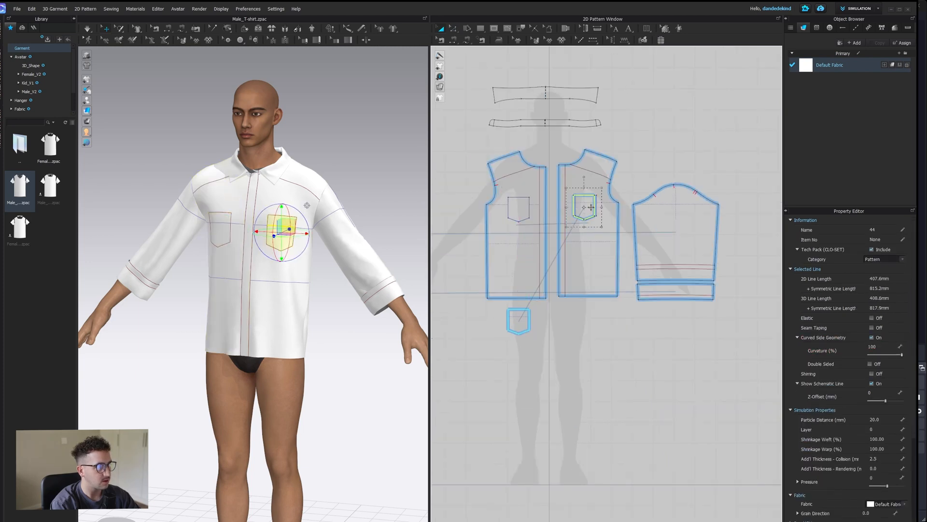
{"action": "left_click_drag", "start_coordinate": [591, 207], "coordinate": [593, 325]}
Copy the cloned pocket pattern below the wearer's right front panel and paste the duplicate underneath it
{"action": "left_click", "coordinate": [525, 324]}
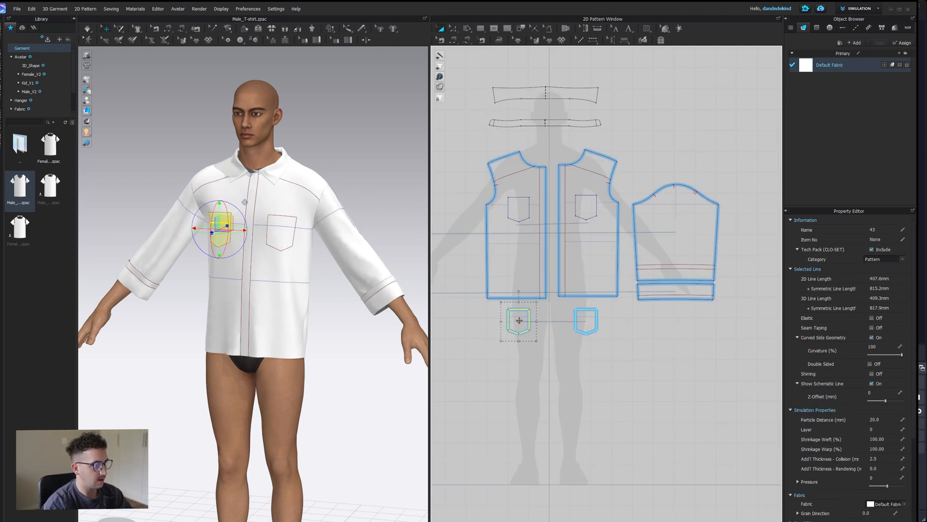
{"action": "key", "text": "ctrl+c"}
{"action": "key", "text": "ctrl+v"}
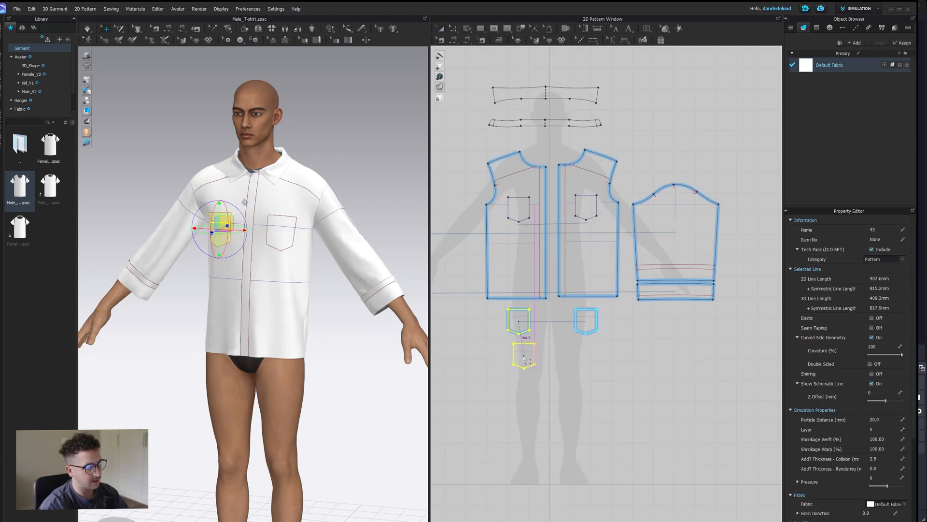
{"action": "left_click", "coordinate": [524, 356]}
Lower the duplicate pocket's upper edge to shorten the piece into a pointed pocket flap
{"action": "scroll", "coordinate": [558, 362], "scroll_direction": "down", "scroll_amount": 4}
{"action": "scroll", "coordinate": [550, 357], "scroll_direction": "up", "scroll_amount": 6}
{"action": "middle_click_drag", "start_coordinate": [548, 357], "coordinate": [599, 323]}
{"action": "scroll", "coordinate": [581, 329], "scroll_direction": "up", "scroll_amount": 3}
{"action": "key", "text": "z"}
{"action": "left_click_drag", "start_coordinate": [579, 306], "coordinate": [585, 339]}
{"action": "key", "text": "n"}
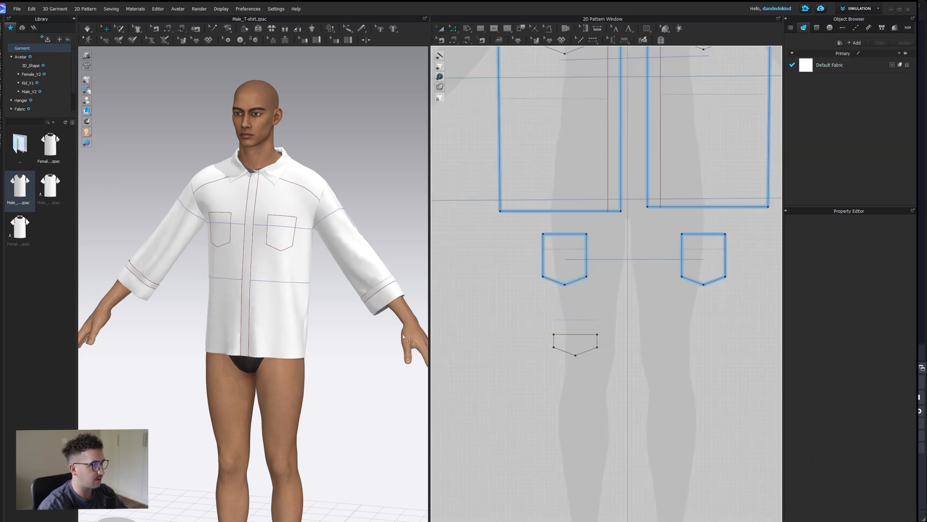
Sew the wearer's right flap's upper edge to its pocket's upper edge and line the flap up beneath the pocket pattern
{"action": "left_click", "coordinate": [579, 333]}
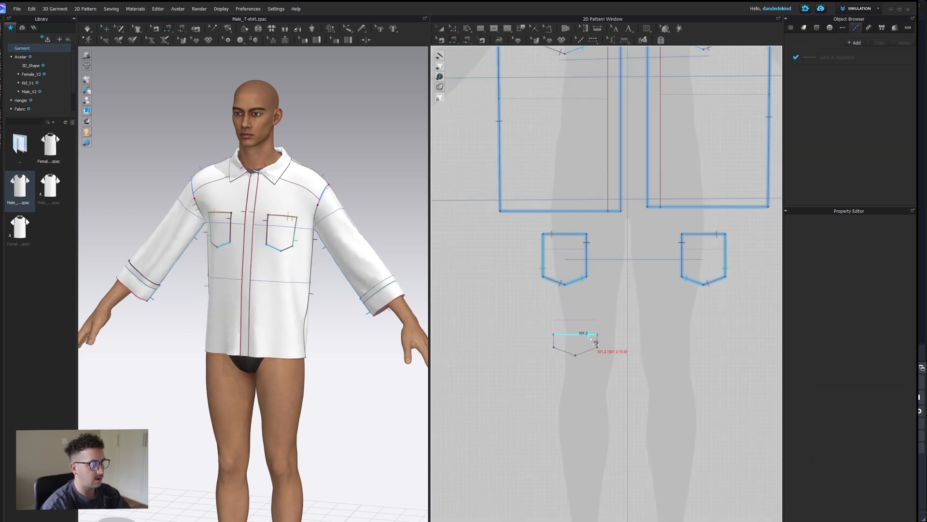
{"action": "left_click", "coordinate": [578, 234]}
{"action": "left_click", "coordinate": [441, 30]}
{"action": "left_click_drag", "start_coordinate": [576, 341], "coordinate": [565, 314]}
Hide the avatar and superimpose the wearer's right flap over its chest pocket in the 3D garment
{"action": "scroll", "coordinate": [284, 291], "scroll_direction": "down", "scroll_amount": 5}
{"action": "right_click_drag", "start_coordinate": [285, 290], "coordinate": [363, 227]}
{"action": "key", "text": "shift+a"}
{"action": "scroll", "coordinate": [314, 296], "scroll_direction": "up", "scroll_amount": 3}
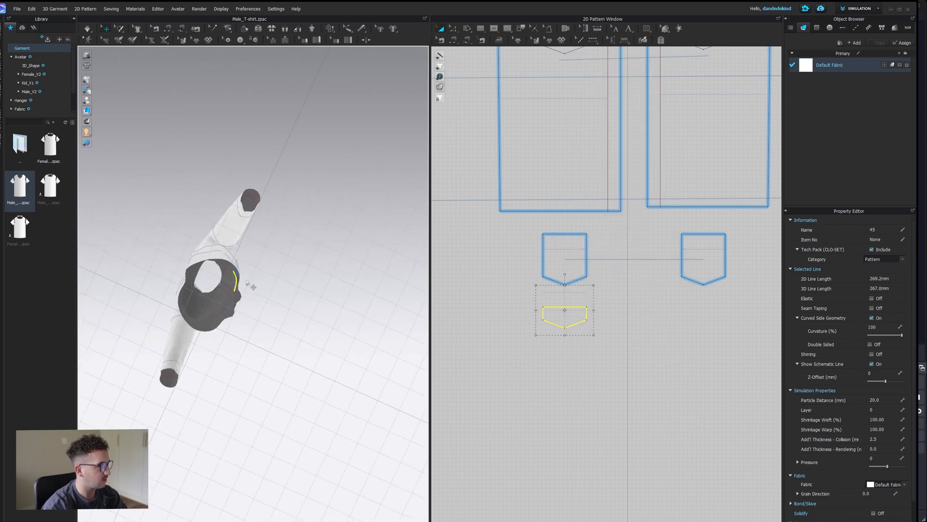
{"action": "right_click", "coordinate": [236, 282]}
{"action": "left_click", "coordinate": [280, 465]}
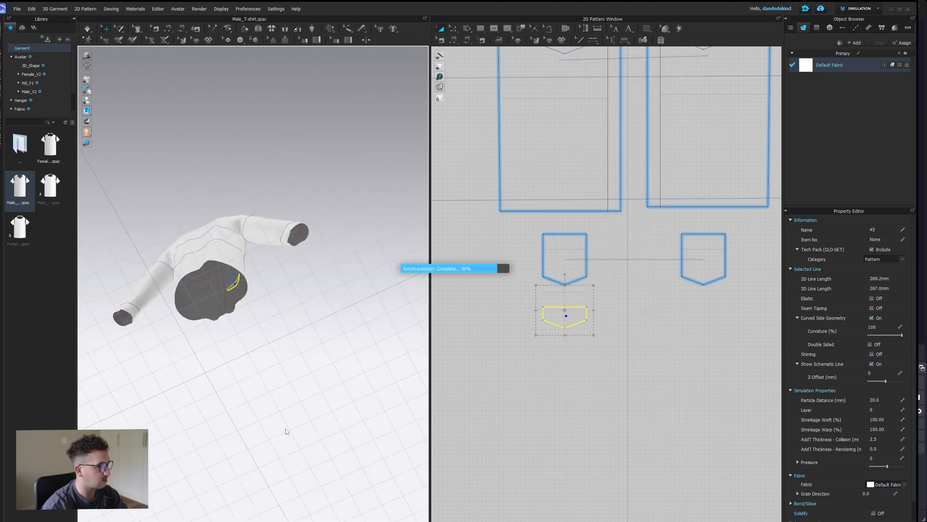
{"action": "right_click_drag", "start_coordinate": [276, 382], "coordinate": [240, 369]}
{"action": "key", "text": "2"}
{"action": "scroll", "coordinate": [314, 314], "scroll_direction": "up", "scroll_amount": 5}
{"action": "left_click", "coordinate": [511, 314]}
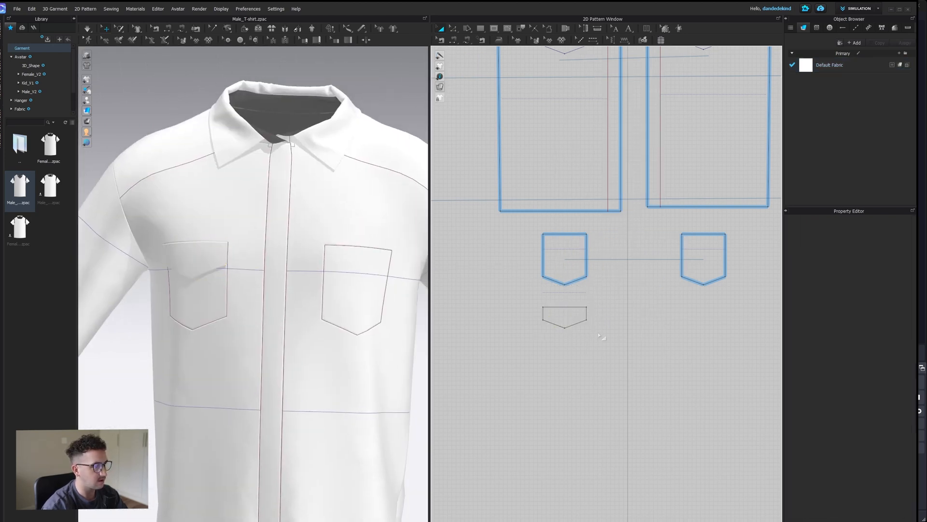
Copy the pocket flap pattern and paste the duplicate beneath the wearer's left pocket
{"action": "left_click", "coordinate": [579, 312]}
{"action": "key", "text": "ctrl+v"}
{"action": "left_click", "coordinate": [704, 315]}
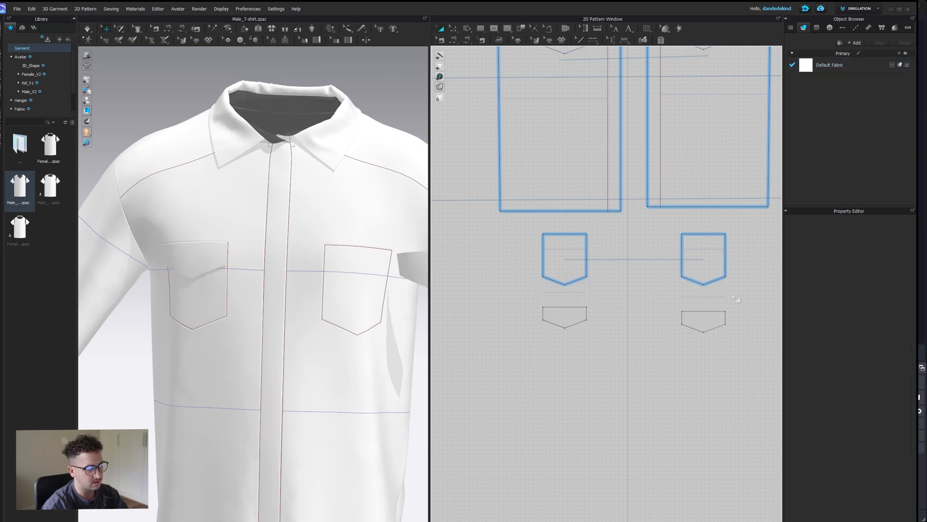
Sew the duplicate flap's upper edge to the wearer's left pocket's upper edge and superimpose the flap over the pocket
{"action": "key", "text": "n"}
{"action": "left_click", "coordinate": [712, 310]}
{"action": "left_click", "coordinate": [715, 235]}
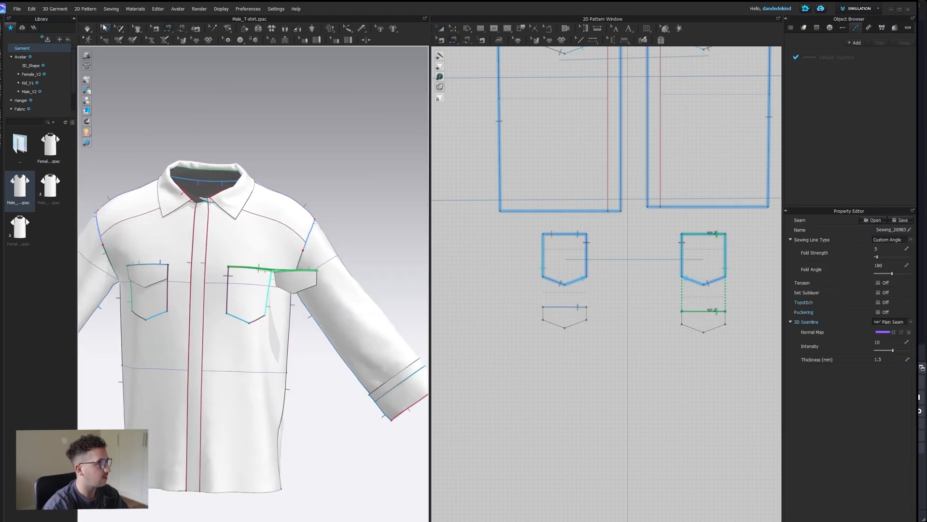
{"action": "left_click", "coordinate": [104, 28]}
{"action": "right_click", "coordinate": [288, 277]}
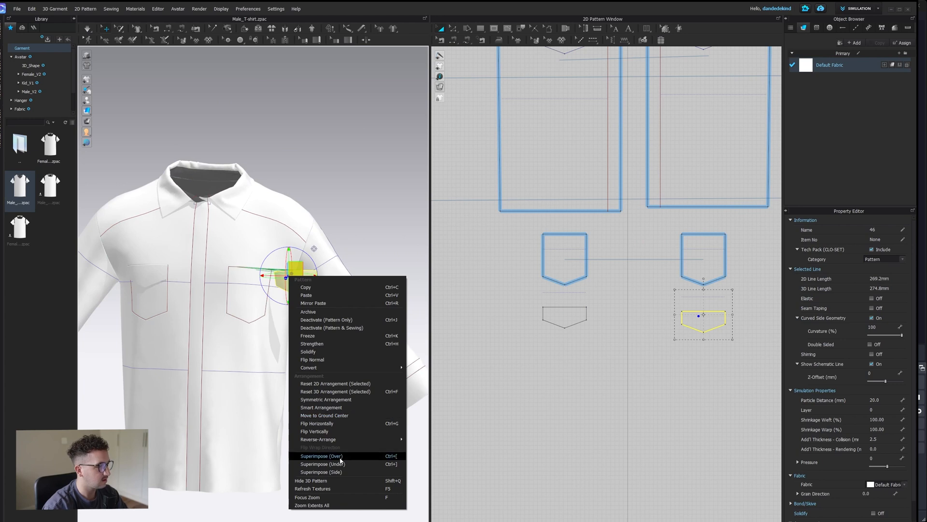
{"action": "left_click", "coordinate": [321, 456]}
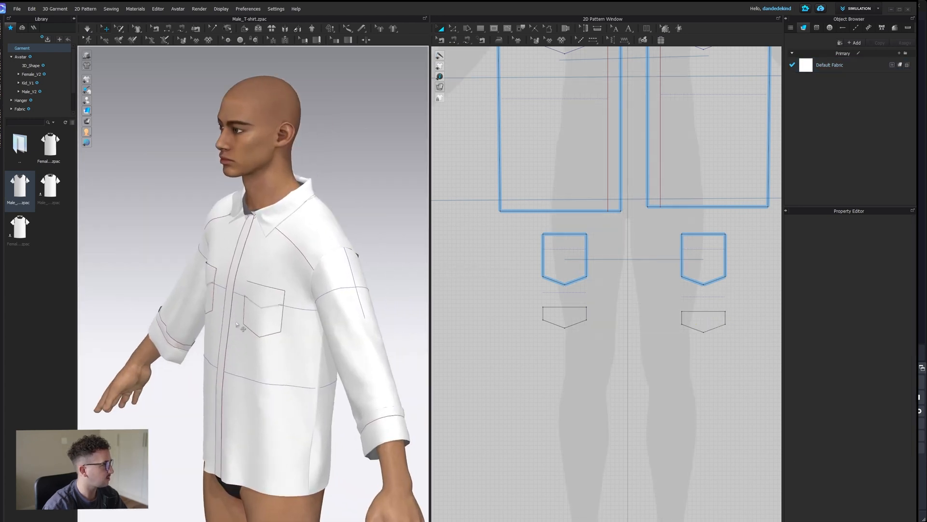
Draw a horizontal internal line about 9.5 mm long near the point of the wearer's right flap
{"action": "mouse_move", "coordinate": [236, 324]}
{"action": "right_mouse_down"}
{"action": "mouse_move", "coordinate": [283, 317]}
{"action": "mouse_move", "coordinate": [247, 310]}
{"action": "right_mouse_up"}
{"action": "scroll", "coordinate": [283, 317], "scroll_direction": "up", "scroll_amount": 2}
{"action": "scroll", "coordinate": [547, 267], "scroll_direction": "up", "scroll_amount": 3}
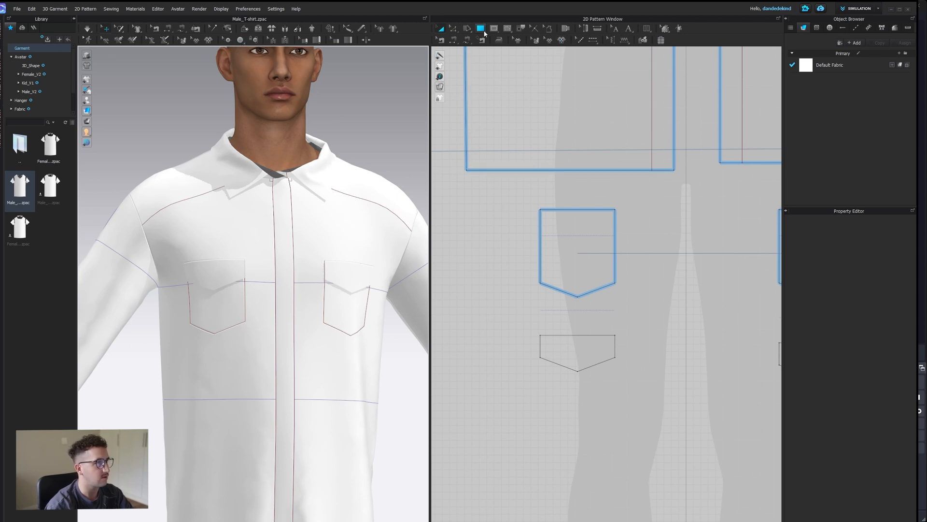
{"action": "left_click", "coordinate": [592, 41]}
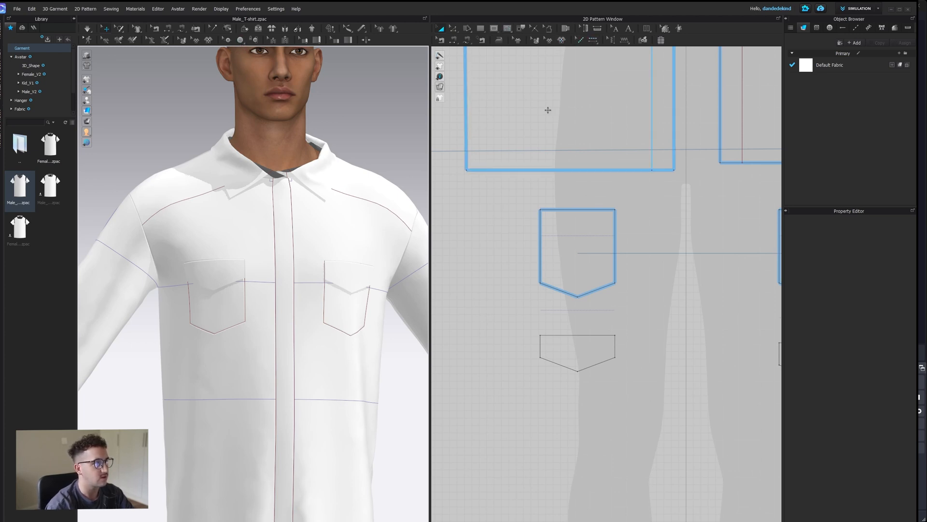
{"action": "scroll", "coordinate": [575, 341], "scroll_direction": "up", "scroll_amount": 3}
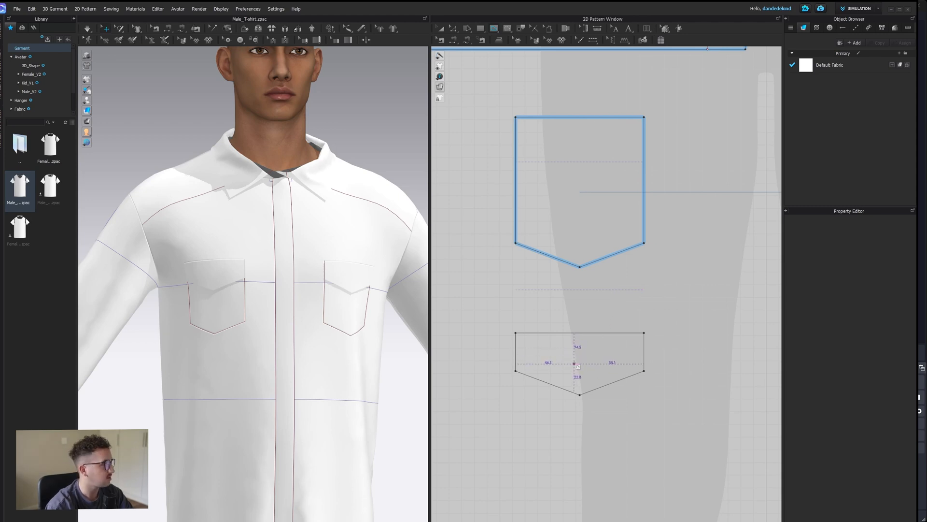
{"action": "left_click", "coordinate": [494, 30]}
{"action": "left_click", "coordinate": [507, 37]}
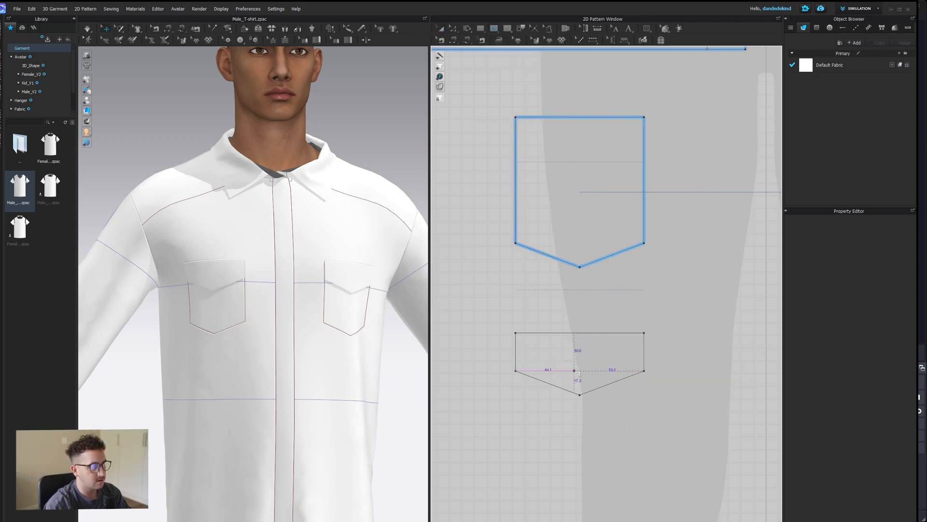
Move the wearer's right flap beside its pocket and paste a copy of the short internal line onto the pocket
{"action": "key", "text": "a"}
{"action": "left_click", "coordinate": [612, 333]}
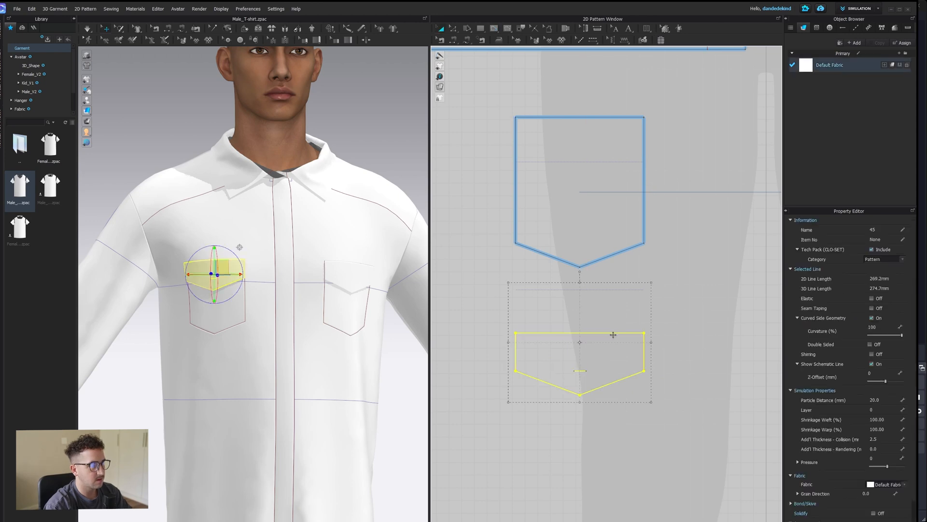
{"action": "left_click_drag", "start_coordinate": [606, 351], "coordinate": [594, 156]}
{"action": "left_click", "coordinate": [474, 189]}
{"action": "left_click", "coordinate": [449, 158]}
{"action": "left_click", "coordinate": [450, 155]}
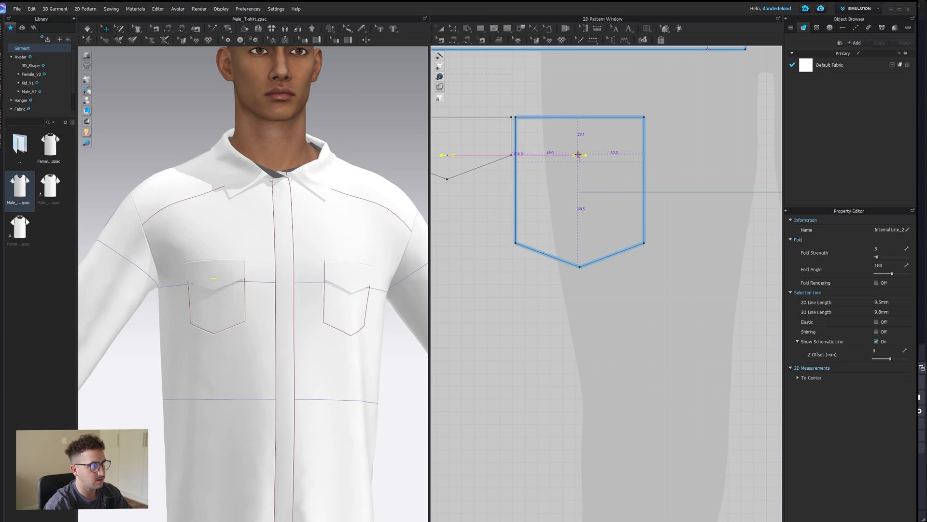
{"action": "left_click", "coordinate": [578, 154]}
Sew the short internal lines of the wearer's right pocket and flap together and simulate the garment
{"action": "key", "text": "n"}
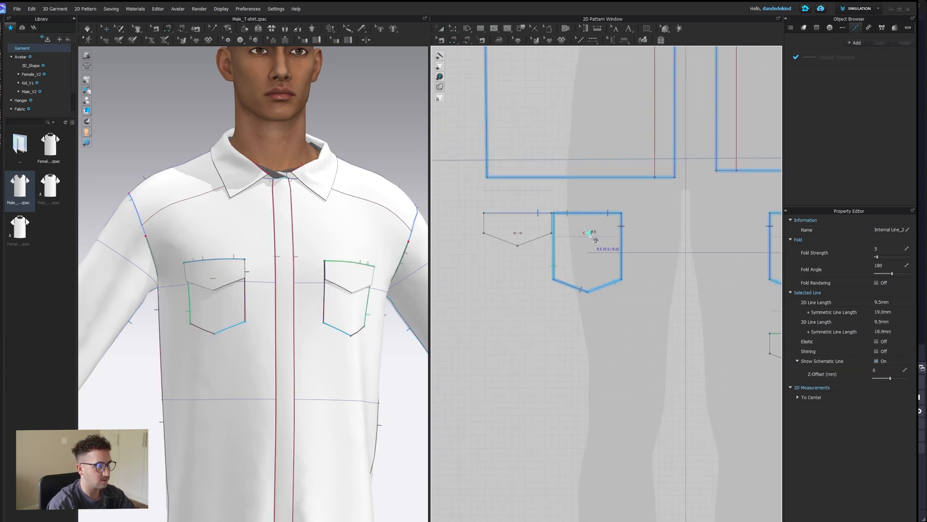
{"action": "left_click", "coordinate": [590, 233]}
{"action": "left_click", "coordinate": [521, 234]}
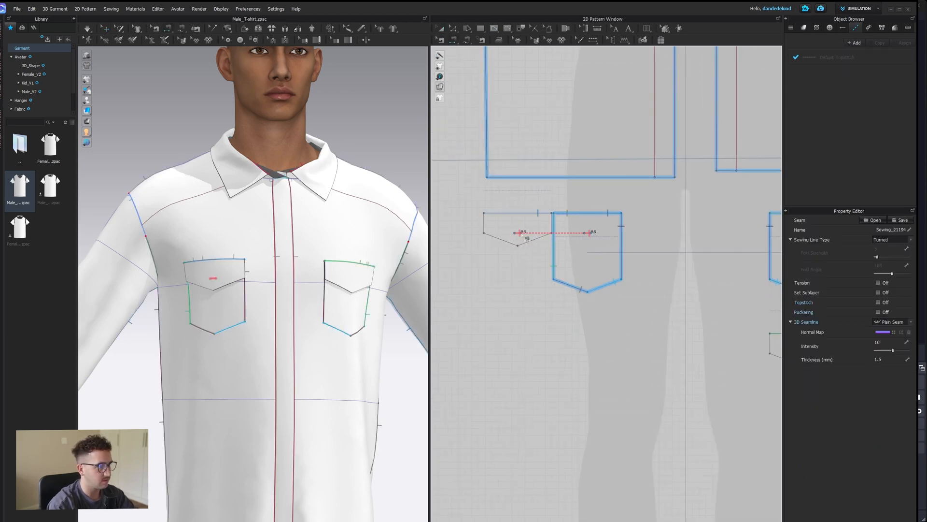
{"action": "left_click", "coordinate": [88, 30]}
{"action": "right_click_drag", "start_coordinate": [219, 348], "coordinate": [240, 339]}
{"action": "scroll", "coordinate": [619, 310], "scroll_direction": "down", "scroll_amount": 6}
Place the wearer's left flap beside its pocket, copy the pocket's short internal line onto it, and sew the two lines together
{"action": "middle_click_drag", "start_coordinate": [620, 310], "coordinate": [507, 310]}
{"action": "scroll", "coordinate": [624, 314], "scroll_direction": "up", "scroll_amount": 5}
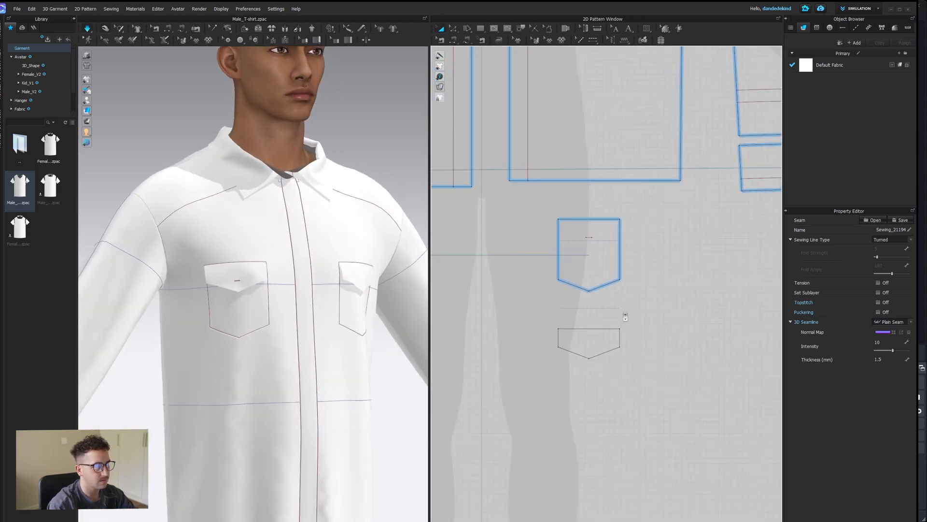
{"action": "left_click", "coordinate": [539, 209]}
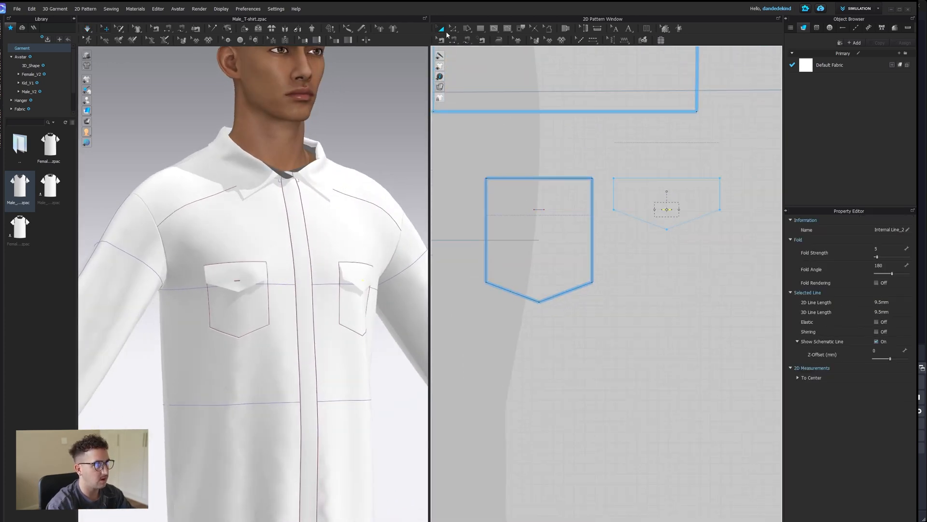
{"action": "left_click", "coordinate": [530, 148]}
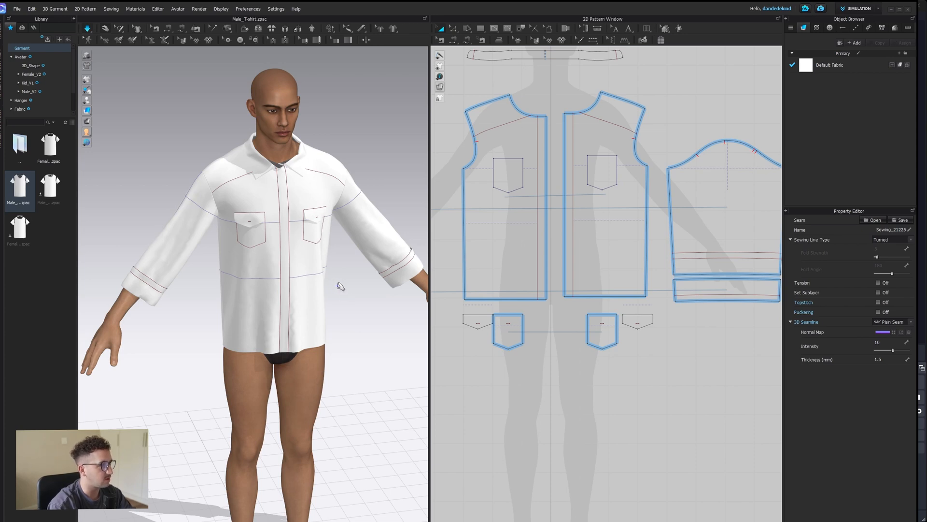
Tug the overlapping front closure slightly downward while the garment simulates
{"action": "key", "text": "2"}
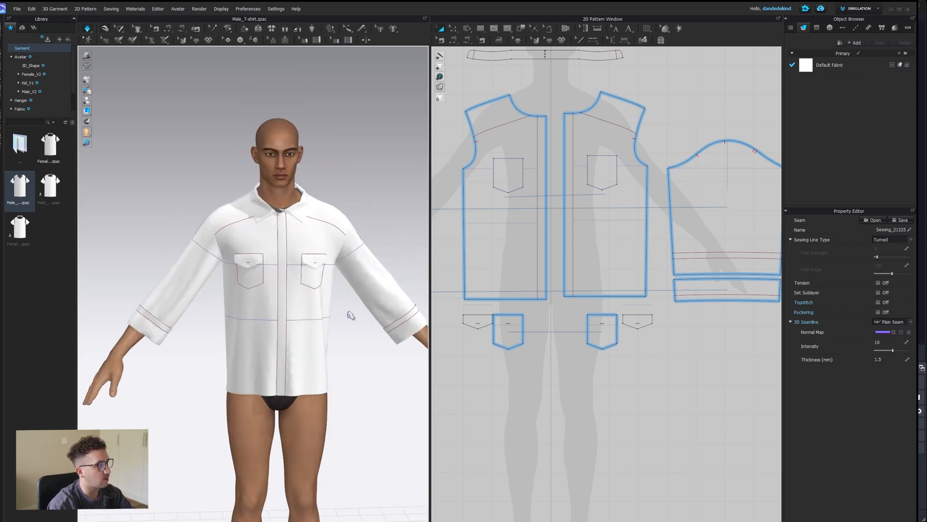
{"action": "left_click_drag", "start_coordinate": [282, 293], "coordinate": [284, 311]}
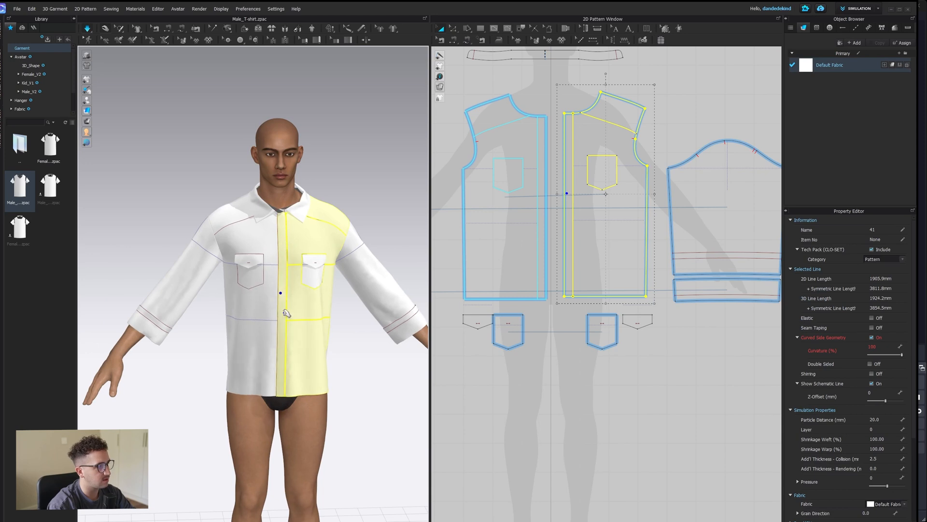
{"action": "left_click", "coordinate": [354, 328]}
{"action": "scroll", "coordinate": [310, 317], "scroll_direction": "up", "scroll_amount": 5}
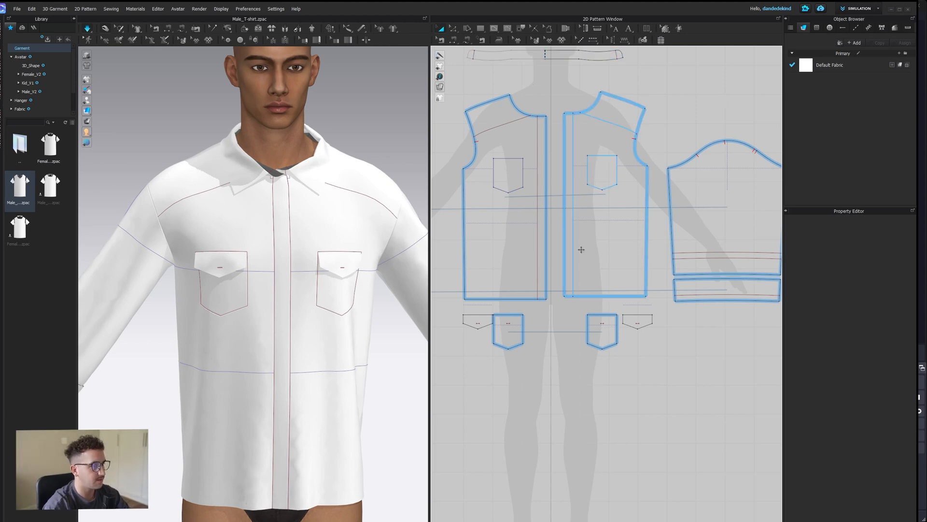
Move the wearer's right pocket flap sideways to separate it from its pocket pattern
{"action": "key", "text": "z"}
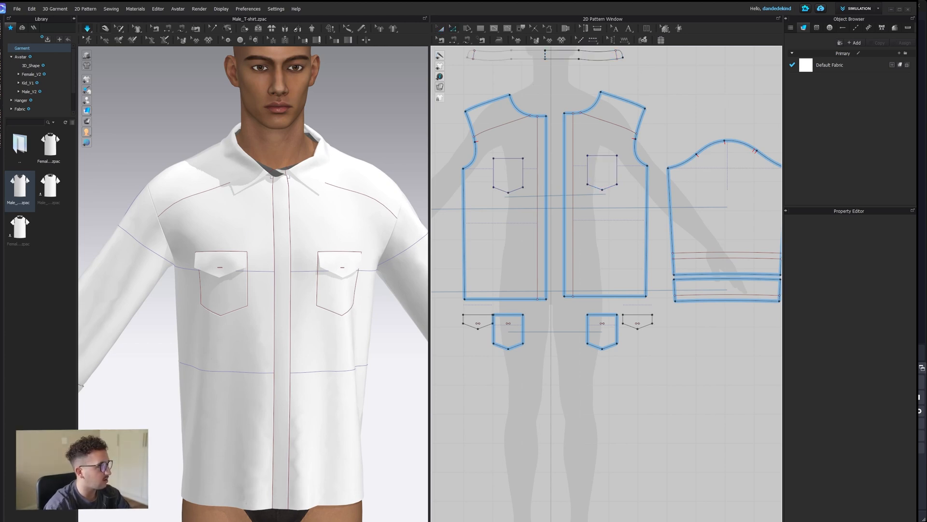
{"action": "right_click_drag", "start_coordinate": [292, 260], "coordinate": [212, 269]}
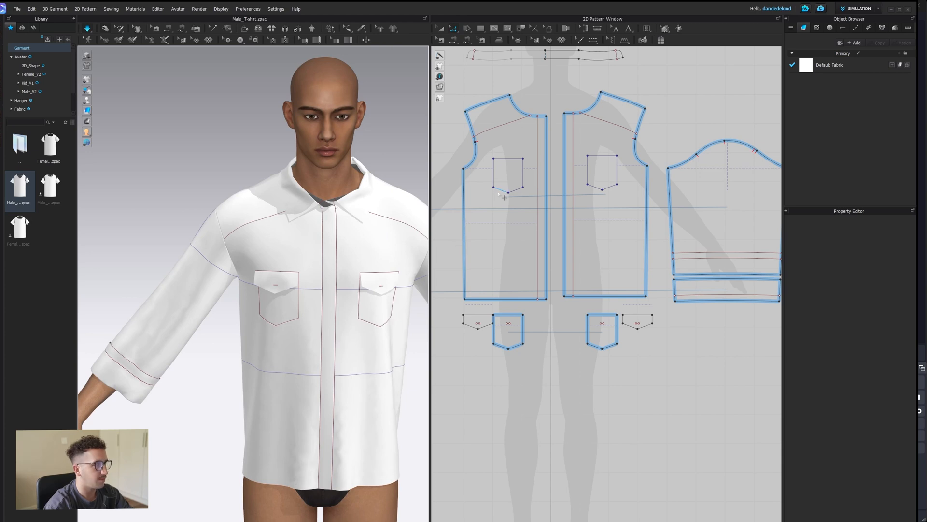
{"action": "scroll", "coordinate": [465, 321], "scroll_direction": "up", "scroll_amount": 3}
{"action": "left_click", "coordinate": [469, 315]}
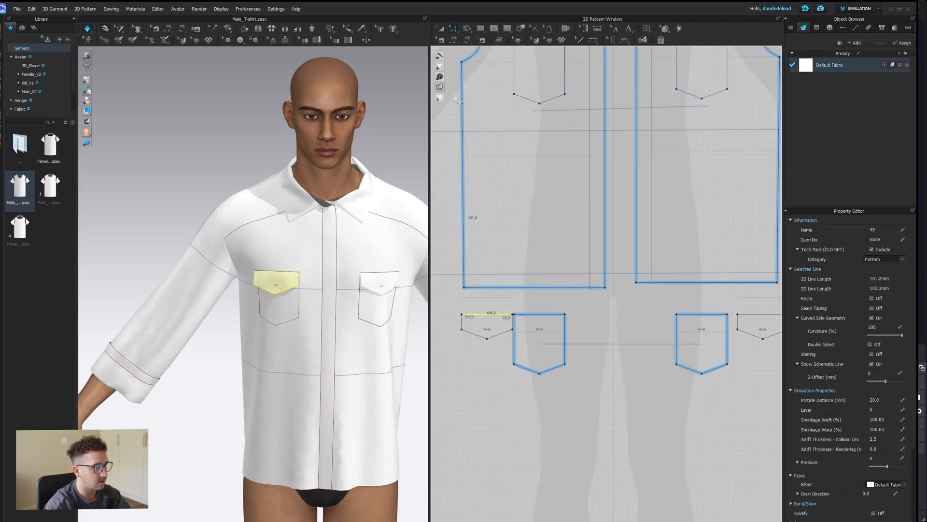
{"action": "key", "text": "a"}
{"action": "left_click", "coordinate": [476, 326]}
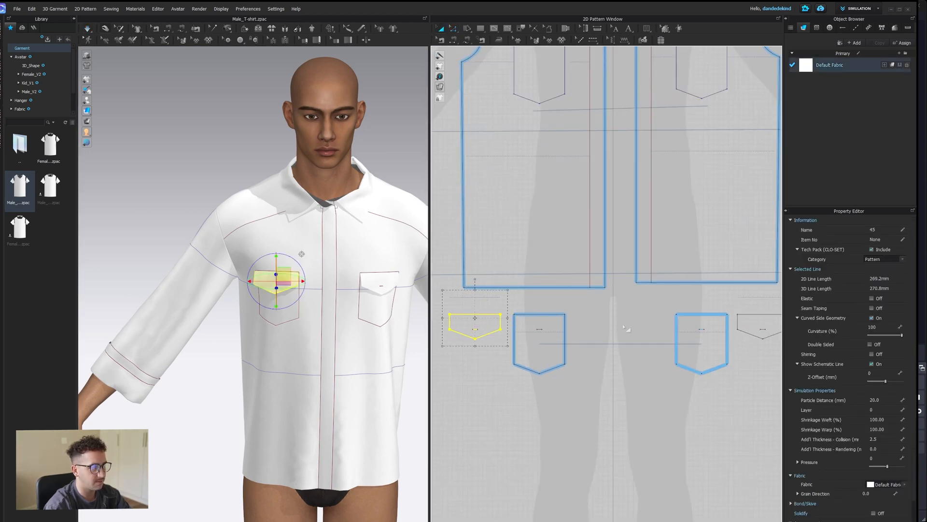
Offset the whole outline of the wearer's right flap inward by 4 mm as an internal line
{"action": "key", "text": "z"}
{"action": "left_click", "coordinate": [462, 338]}
{"action": "left_click", "coordinate": [462, 334], "text": "shift"}
{"action": "right_click", "coordinate": [462, 334]}
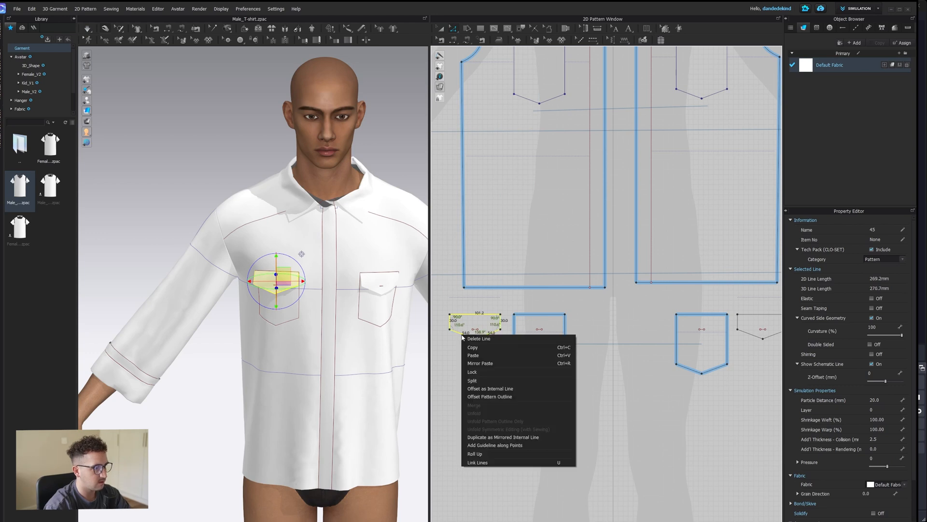
{"action": "left_click", "coordinate": [502, 390]}
{"action": "type", "text": "4"}
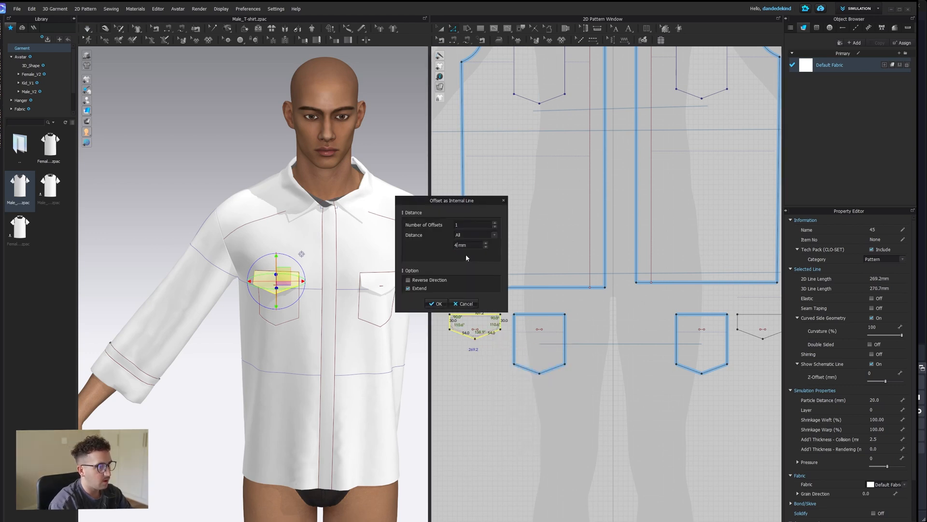
{"action": "left_click", "coordinate": [438, 304]}
{"action": "key", "text": "q"}
{"action": "scroll", "coordinate": [275, 288], "scroll_direction": "up", "scroll_amount": 4}
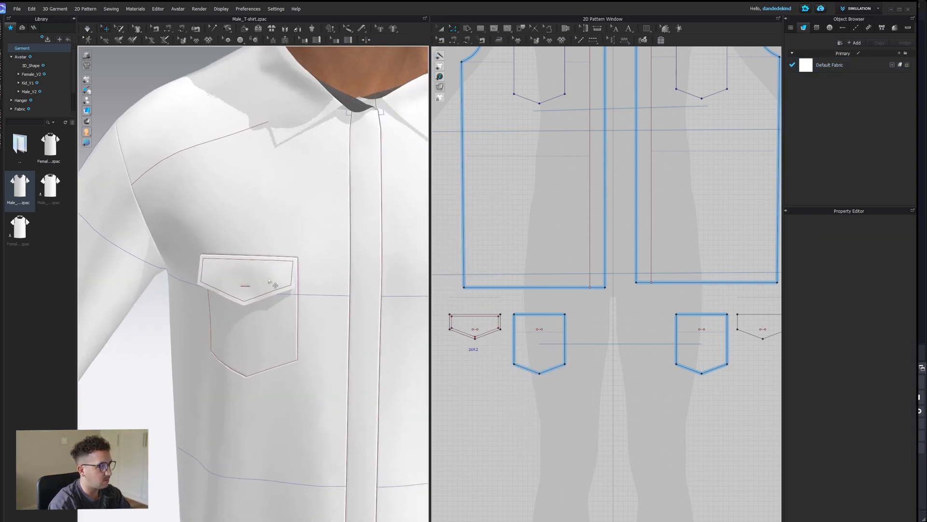
Add the matching inset internal outline to the wearer's left flap and delete the stray horizontal line across it
{"action": "middle_click_drag", "start_coordinate": [693, 328], "coordinate": [598, 315]}
{"action": "left_click", "coordinate": [685, 319]}
{"action": "left_click", "coordinate": [691, 329]}
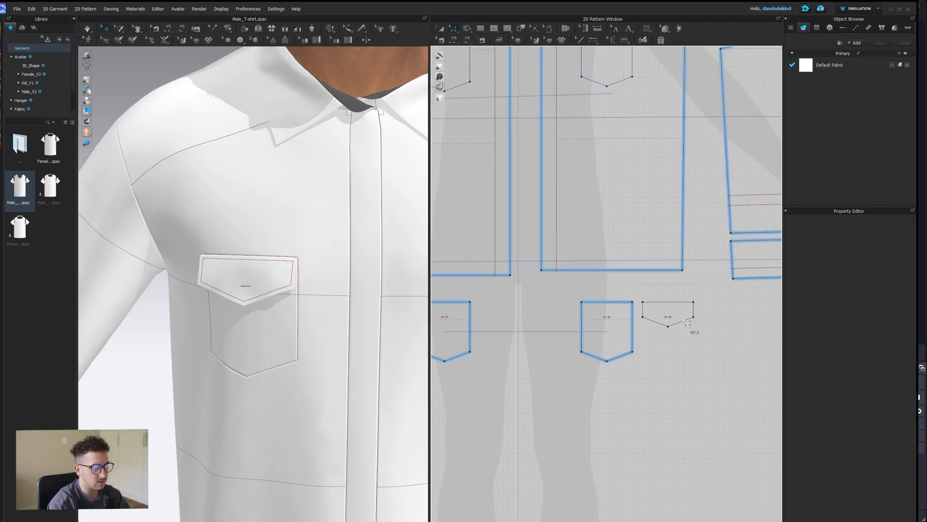
{"action": "left_click", "coordinate": [681, 321]}
{"action": "left_click", "coordinate": [680, 316]}
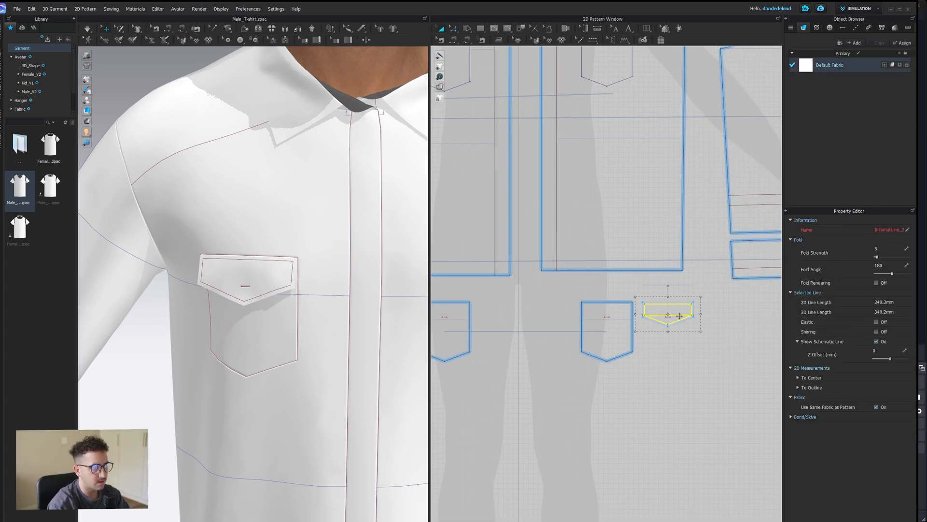
{"action": "key", "text": "Escape"}
{"action": "scroll", "coordinate": [678, 309], "scroll_direction": "up", "scroll_amount": 4}
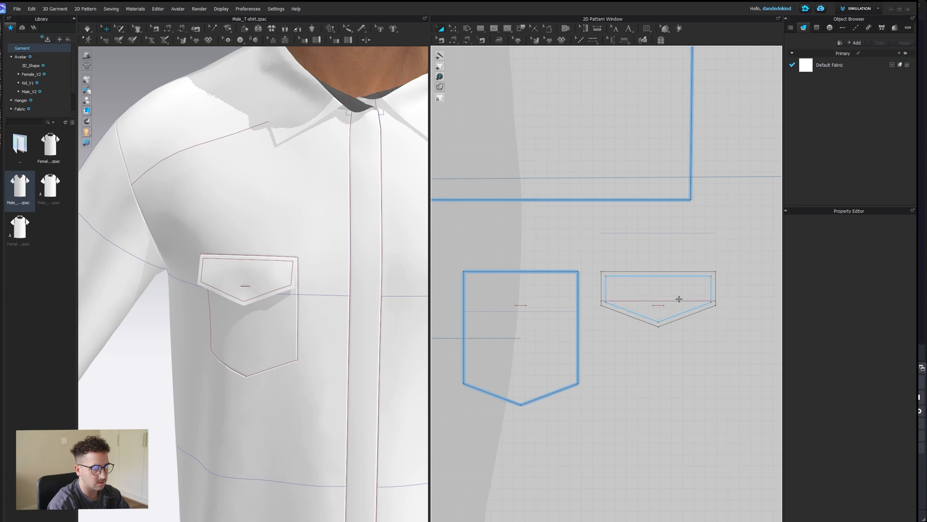
{"action": "left_click", "coordinate": [679, 300]}
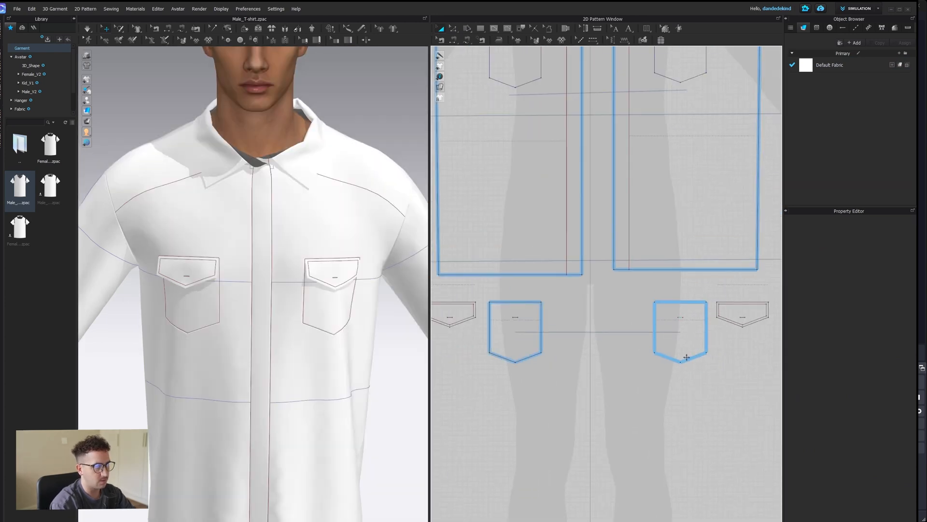
Offset the outlines of both chest pocket patterns inward as internal lines
{"action": "left_click", "coordinate": [679, 352]}
{"action": "left_click", "coordinate": [532, 356], "text": "shift"}
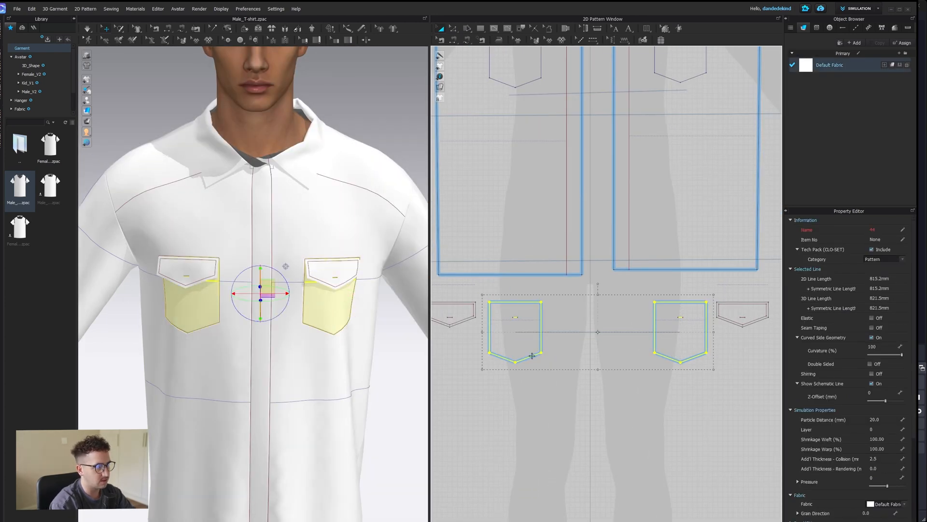
{"action": "right_click", "coordinate": [531, 355]}
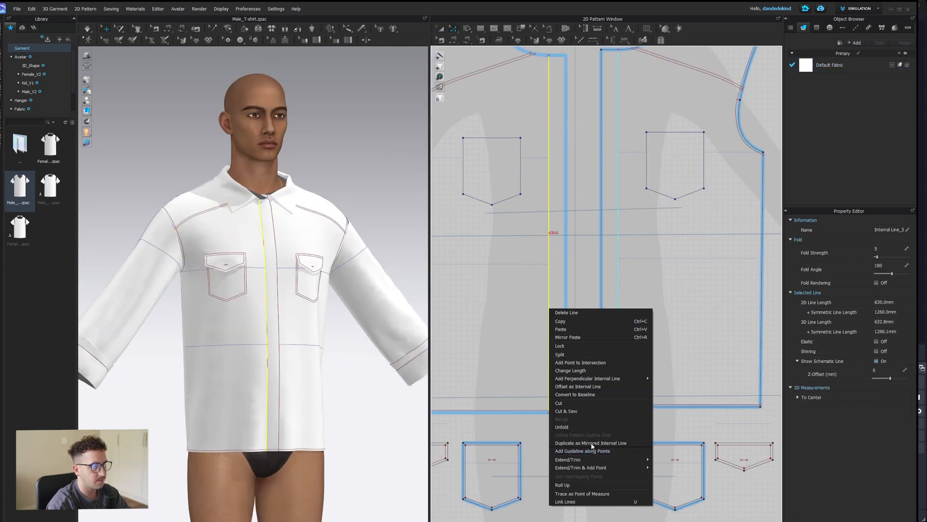
Offset the front closure's vertical internal line by 4 mm as an internal line extended to the pattern outline
{"action": "left_click", "coordinate": [598, 386]}
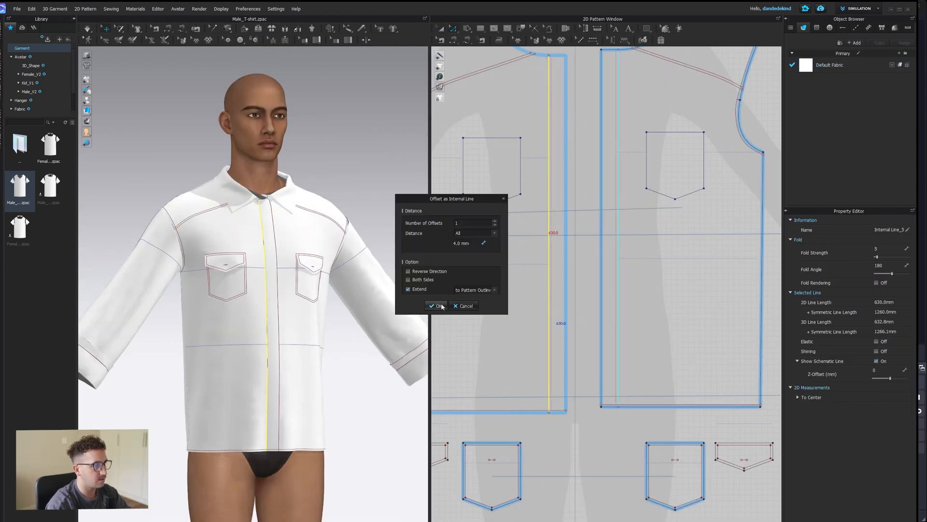
{"action": "left_click", "coordinate": [442, 306]}
{"action": "right_click_drag", "start_coordinate": [207, 338], "coordinate": [228, 357]}
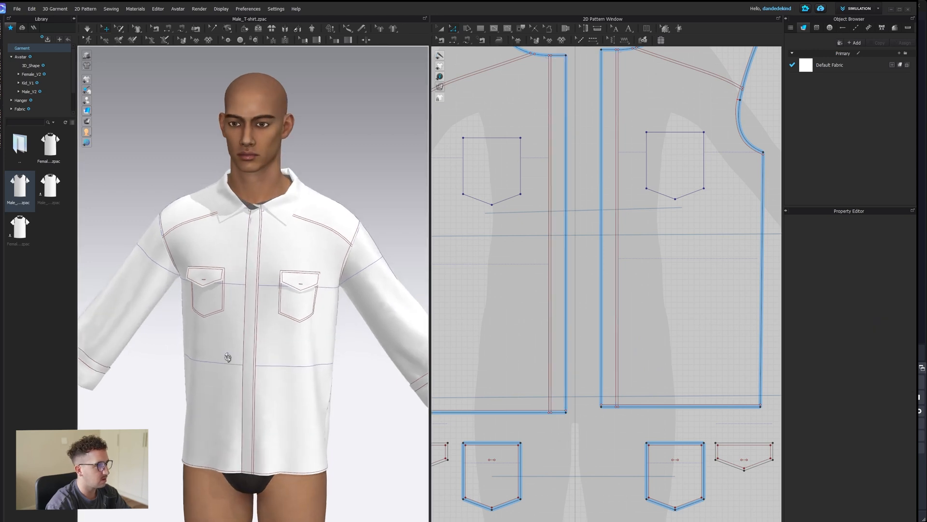
Offset the centre front edge of the front patterns inward as an extended internal line
{"action": "left_click", "coordinate": [567, 220]}
{"action": "right_click", "coordinate": [567, 219]}
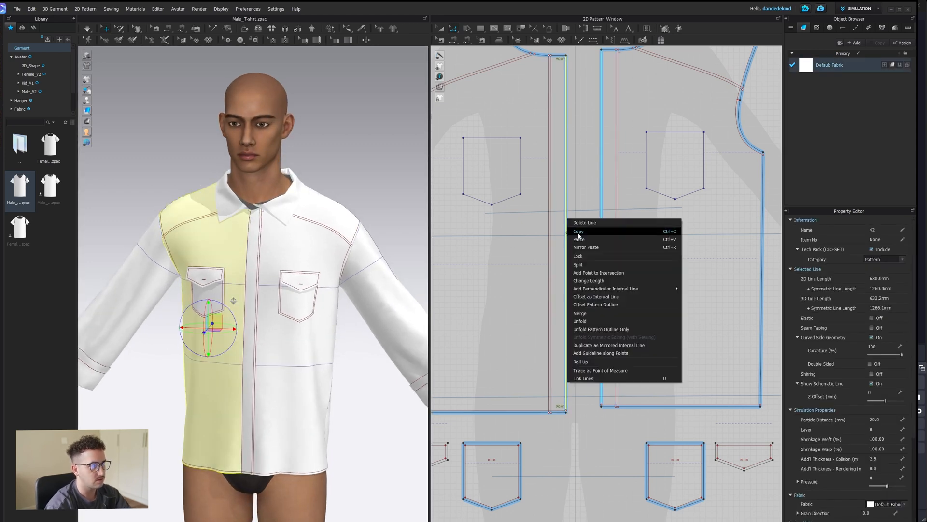
{"action": "left_click", "coordinate": [596, 296]}
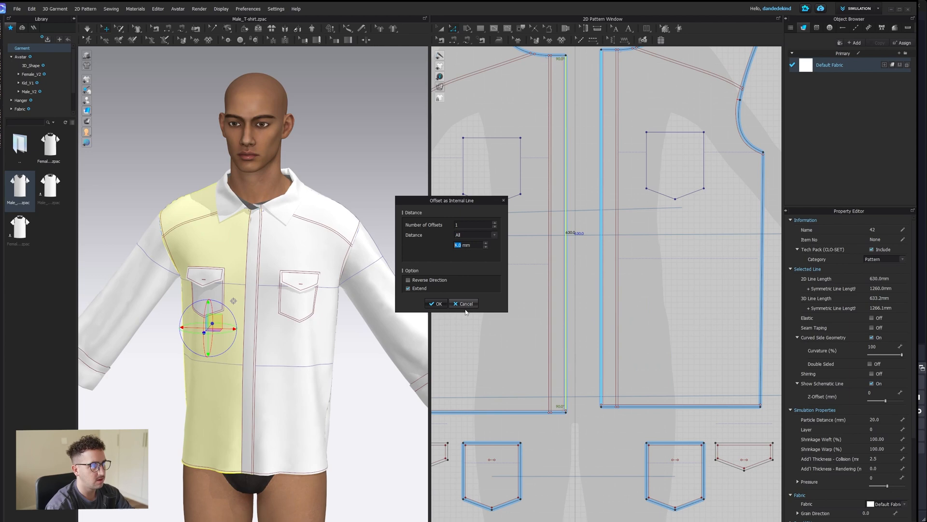
{"action": "left_click", "coordinate": [438, 305]}
{"action": "left_click", "coordinate": [609, 470]}
{"action": "mouse_move", "coordinate": [266, 387]}
{"action": "right_mouse_down"}
{"action": "mouse_move", "coordinate": [311, 374]}
{"action": "mouse_move", "coordinate": [271, 382]}
{"action": "right_mouse_up"}
{"action": "right_click", "coordinate": [290, 377]}
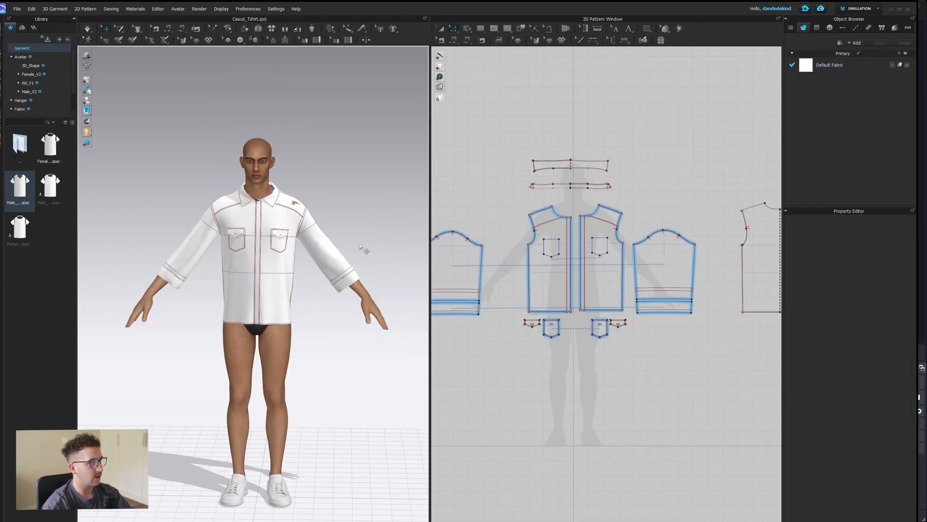
Remove the linked editing between the two front body patterns
{"action": "left_click", "coordinate": [441, 28]}
{"action": "right_click", "coordinate": [534, 285]}
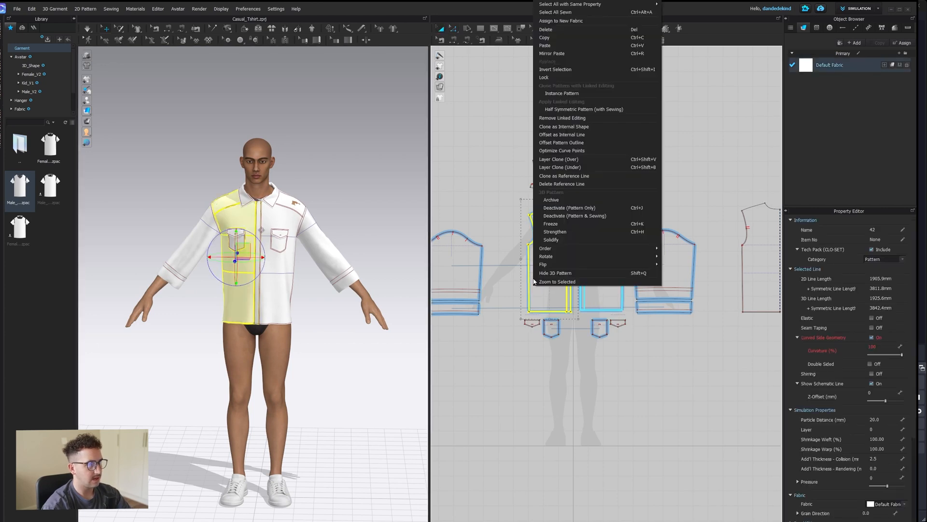
{"action": "left_click", "coordinate": [583, 118]}
Delete the full-length sewing joining the wearer's left centre front edge to the closure line on the right front
{"action": "scroll", "coordinate": [663, 189], "scroll_direction": "up", "scroll_amount": 5}
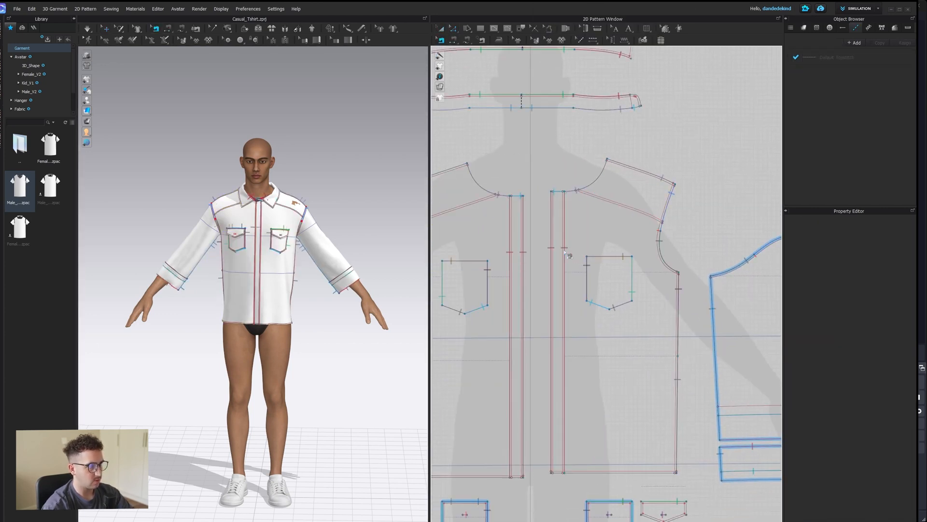
{"action": "left_click", "coordinate": [551, 252]}
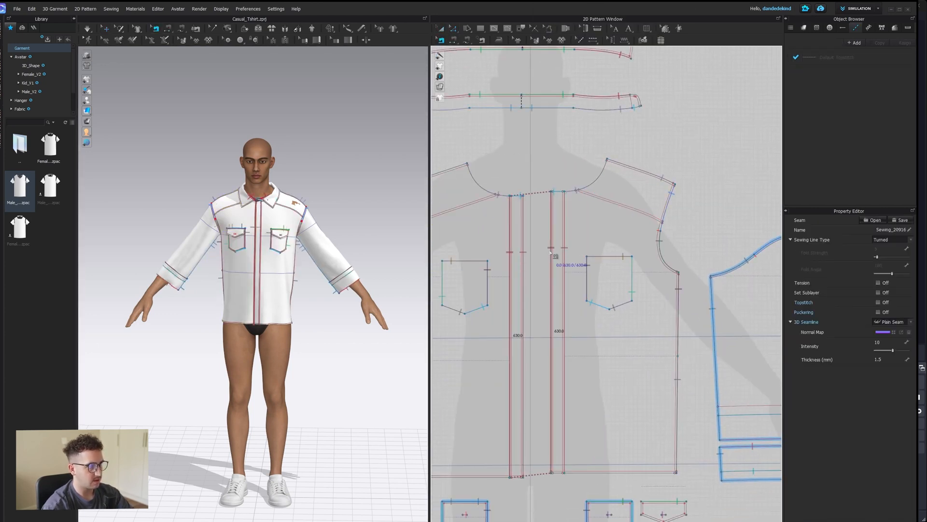
{"action": "scroll", "coordinate": [288, 290], "scroll_direction": "up", "scroll_amount": 6}
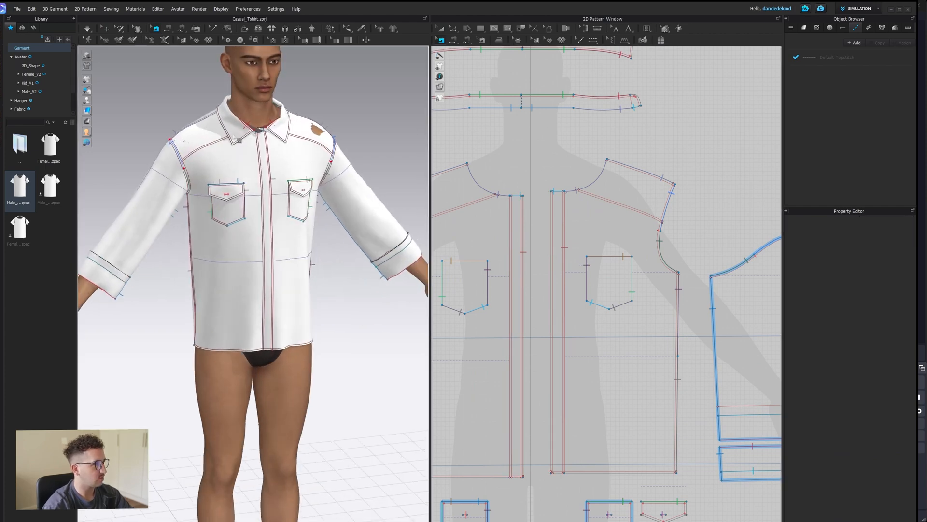
Tug the overlapping front closure at several heights down to the hem while the garment simulates
{"action": "left_click_drag", "start_coordinate": [265, 339], "coordinate": [267, 341]}
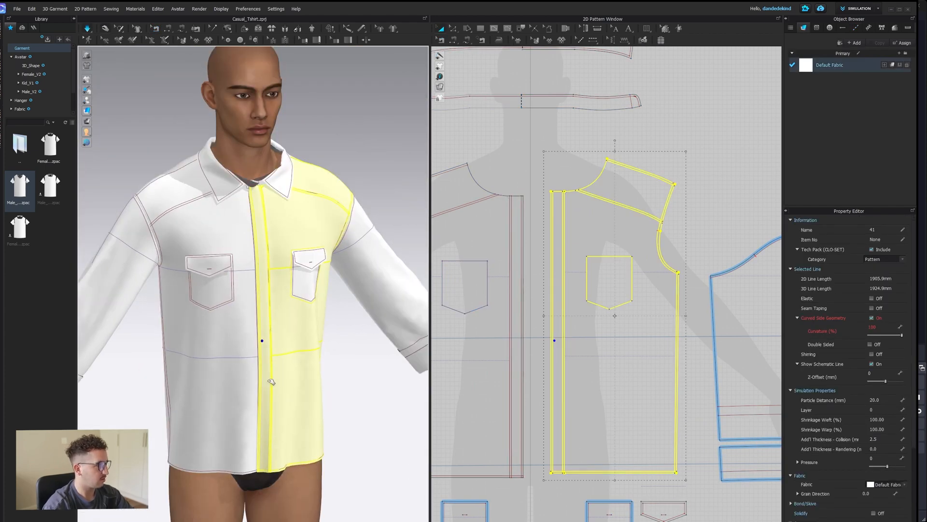
{"action": "left_click_drag", "start_coordinate": [267, 378], "coordinate": [262, 386]}
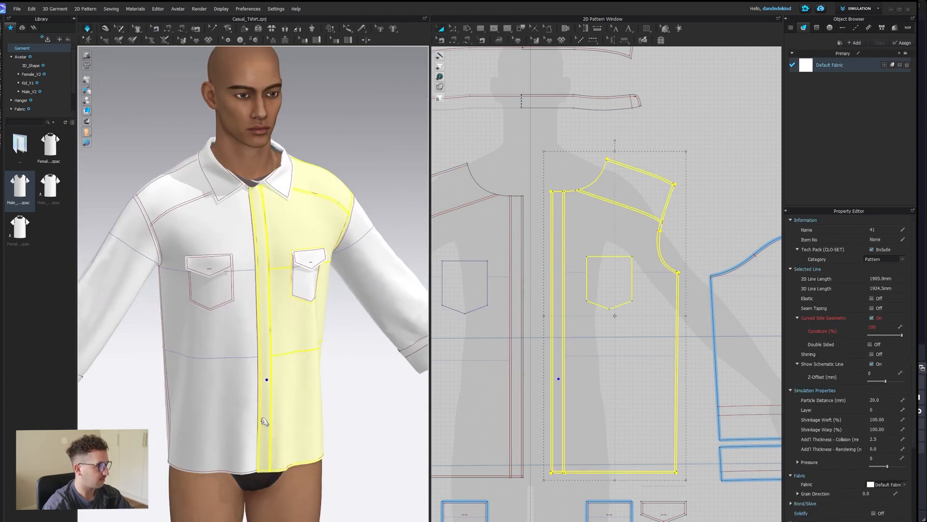
{"action": "left_click_drag", "start_coordinate": [263, 463], "coordinate": [259, 459]}
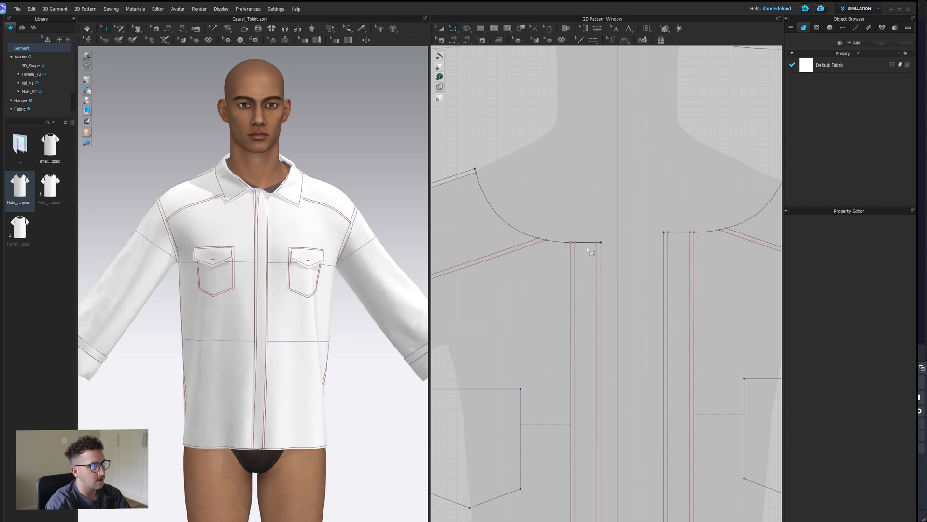
Draw a horizontal internal line about 29.9 mm long across the wearer's right front closure strip, above the pocket level
{"action": "right_click_drag", "start_coordinate": [589, 251], "coordinate": [567, 189]}
{"action": "scroll", "coordinate": [572, 189], "scroll_direction": "down", "scroll_amount": 3}
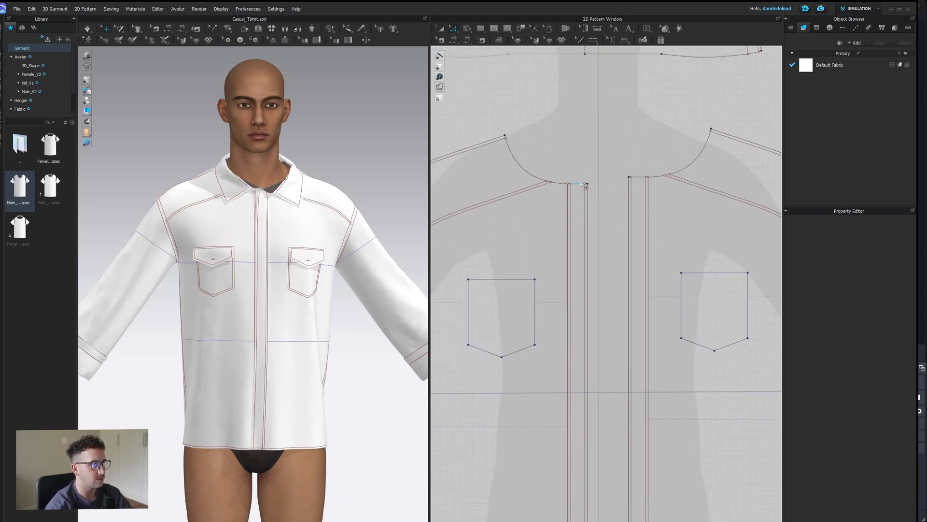
{"action": "left_click", "coordinate": [493, 29]}
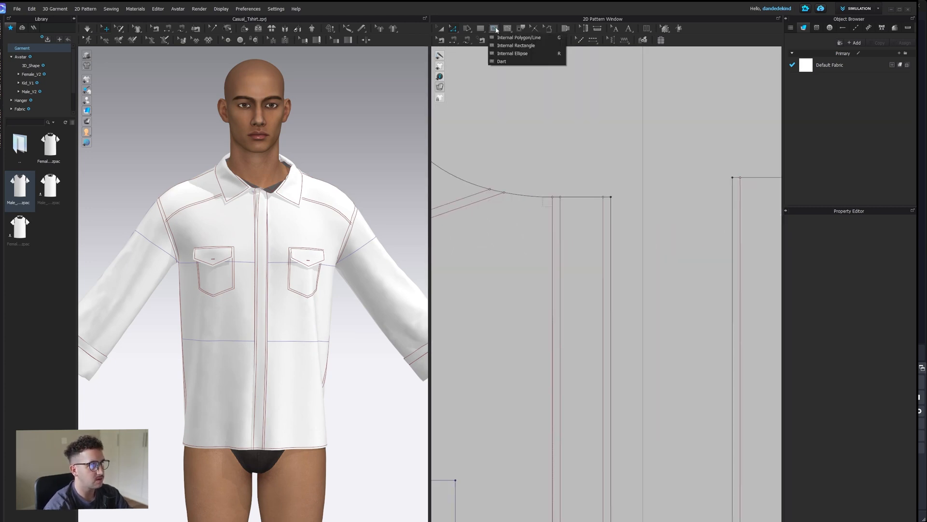
{"action": "left_click", "coordinate": [514, 38]}
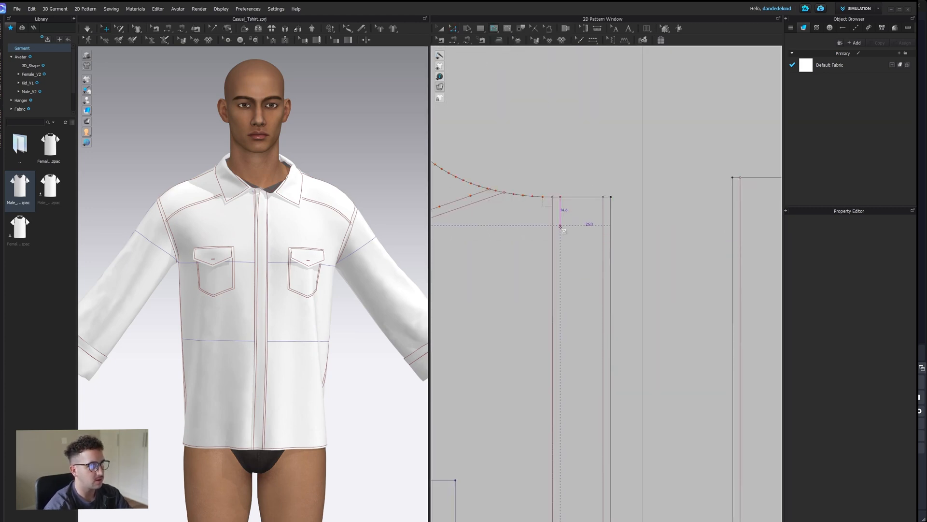
{"action": "scroll", "coordinate": [578, 255], "scroll_direction": "up", "scroll_amount": 4}
{"action": "scroll", "coordinate": [575, 346], "scroll_direction": "down", "scroll_amount": 5}
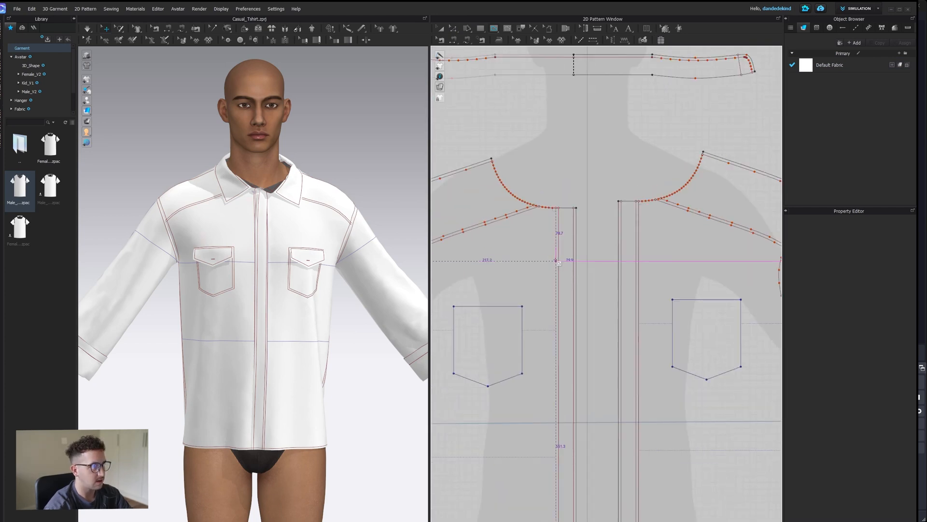
{"action": "left_click", "coordinate": [556, 261]}
{"action": "double_click", "coordinate": [576, 260]}
{"action": "key", "text": "z"}
Offset the horizontal closure line as six internal lines spaced 85 mm apart, in the reverse direction down the strip
{"action": "right_click", "coordinate": [568, 261]}
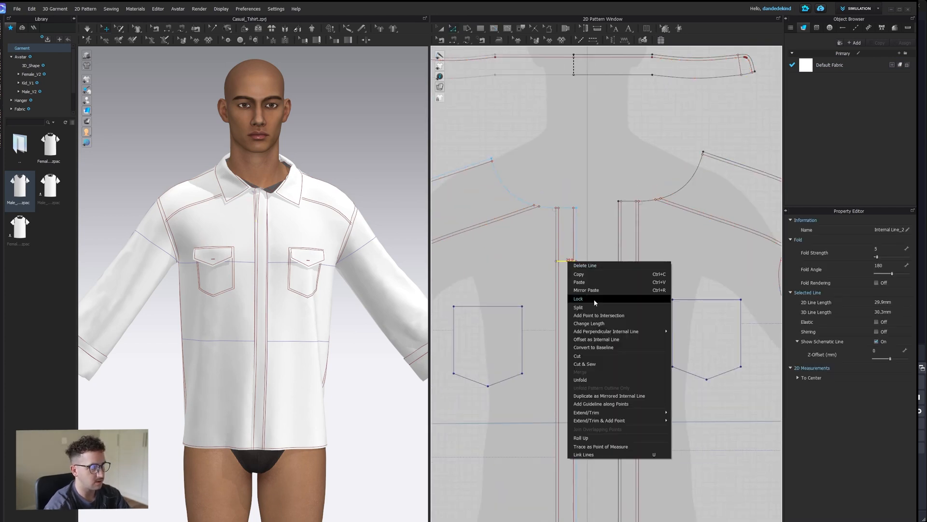
{"action": "left_click", "coordinate": [613, 339]}
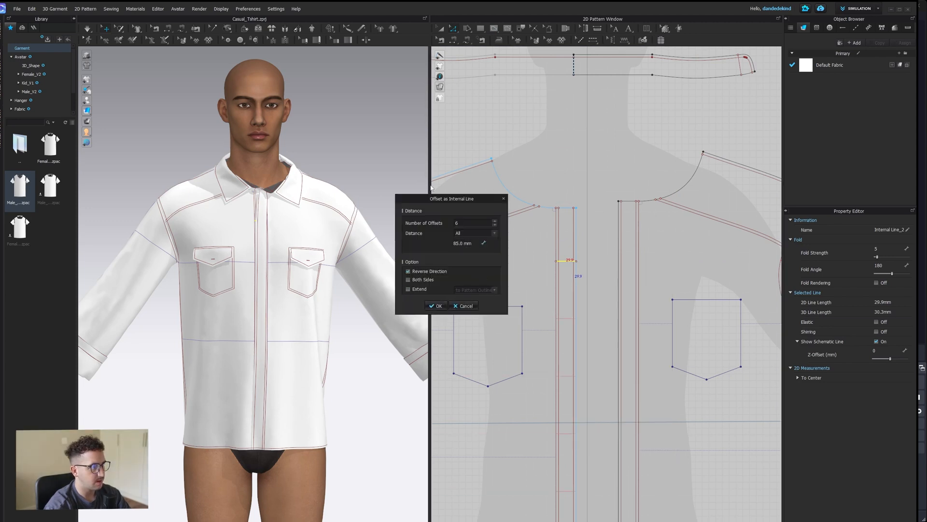
{"action": "left_click", "coordinate": [408, 288]}
{"action": "left_click_drag", "start_coordinate": [452, 198], "coordinate": [333, 193]}
{"action": "left_click", "coordinate": [317, 300]}
Delete the lowest horizontal line near the hem of the closure strip
{"action": "scroll", "coordinate": [577, 415], "scroll_direction": "down", "scroll_amount": 5}
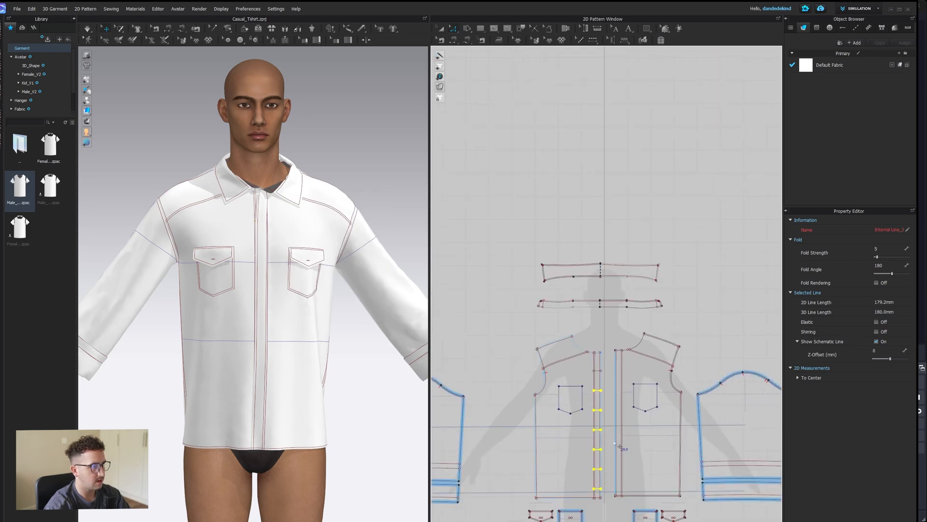
{"action": "scroll", "coordinate": [577, 414], "scroll_direction": "up", "scroll_amount": 4}
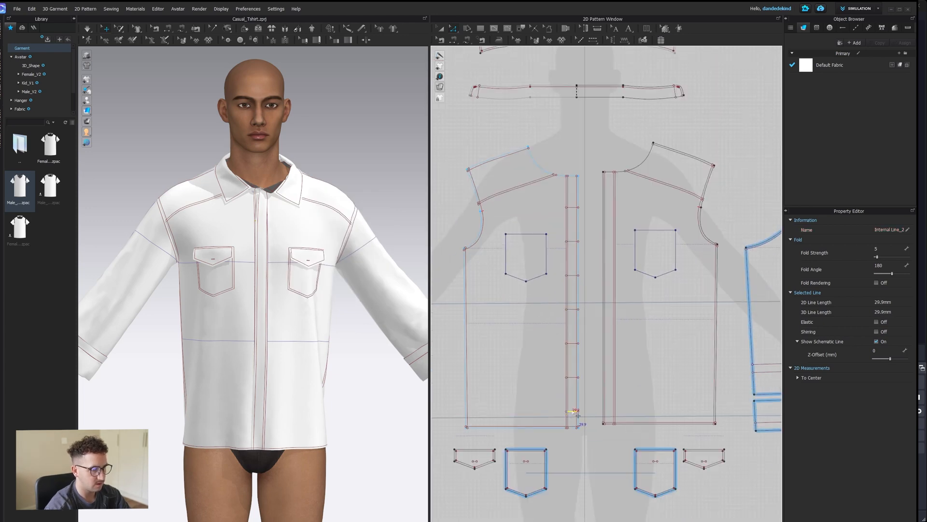
{"action": "key", "text": "Delete"}
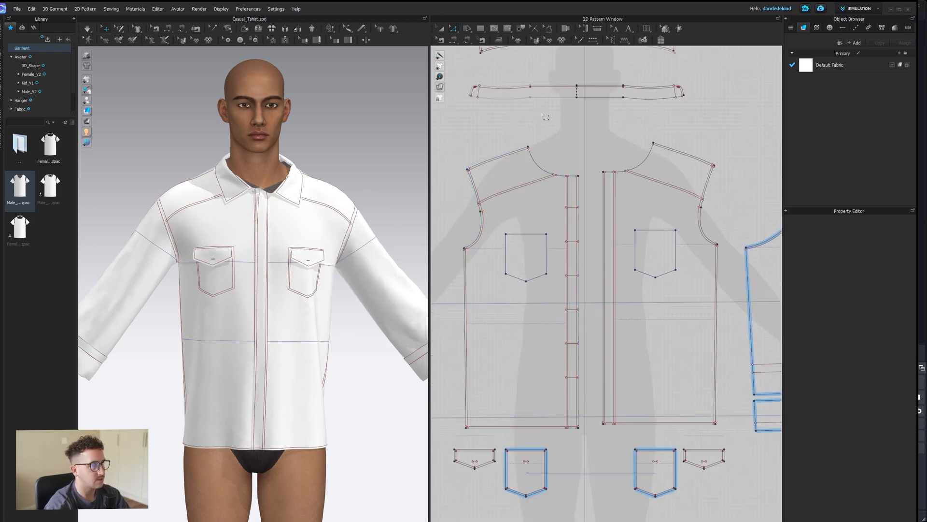
Move the wearer's left front pattern closer to the right front and level their upper and lower edges
{"action": "left_click", "coordinate": [578, 210]}
{"action": "scroll", "coordinate": [579, 212], "scroll_direction": "up", "scroll_amount": 2}
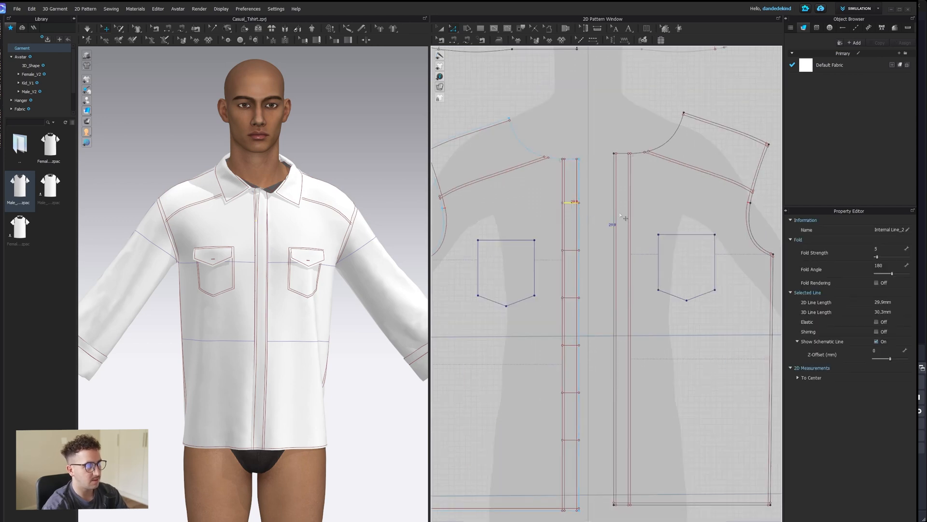
{"action": "key", "text": "a"}
{"action": "left_click_drag", "start_coordinate": [673, 185], "coordinate": [648, 192]}
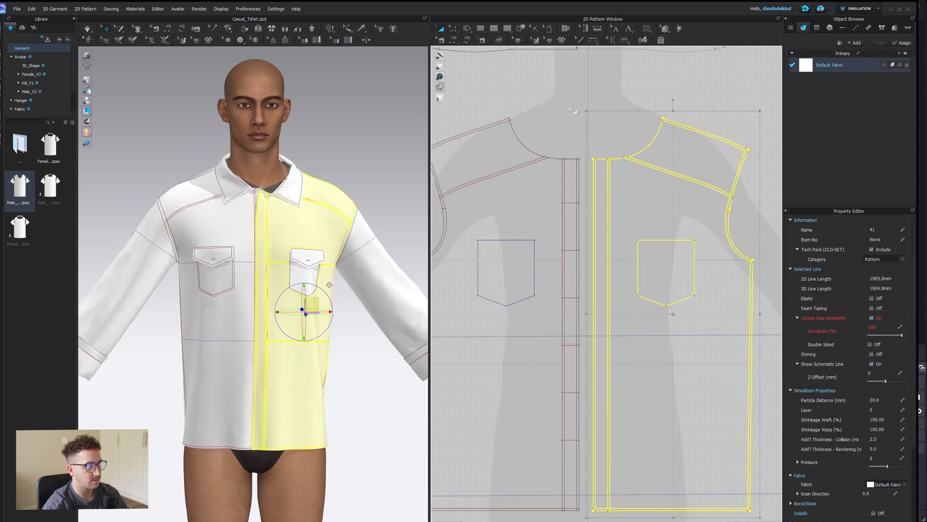
Copy the six horizontal lines from the right front closure strip onto the left front's strip at matching heights
{"action": "left_click_drag", "start_coordinate": [575, 112], "coordinate": [571, 439]}
{"action": "key", "text": "ctrl+c"}
{"action": "key", "text": "ctrl+v"}
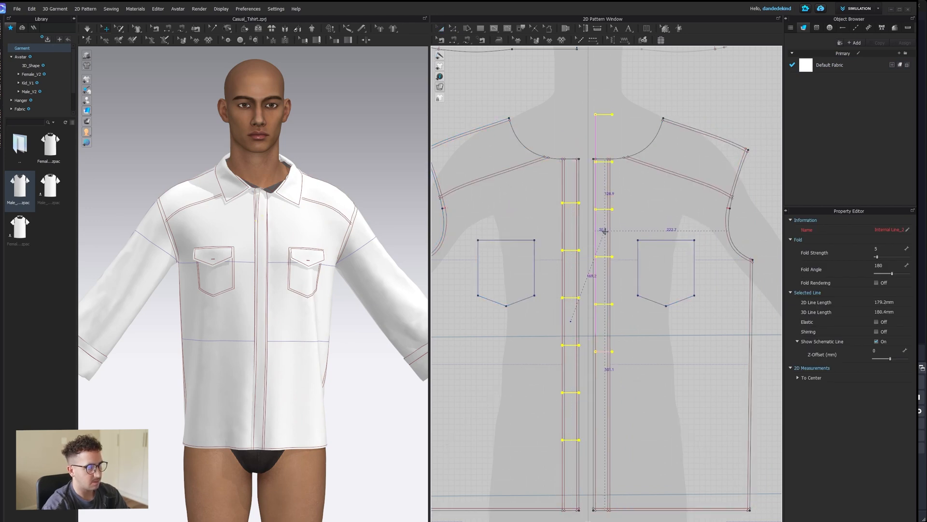
{"action": "left_click", "coordinate": [604, 344]}
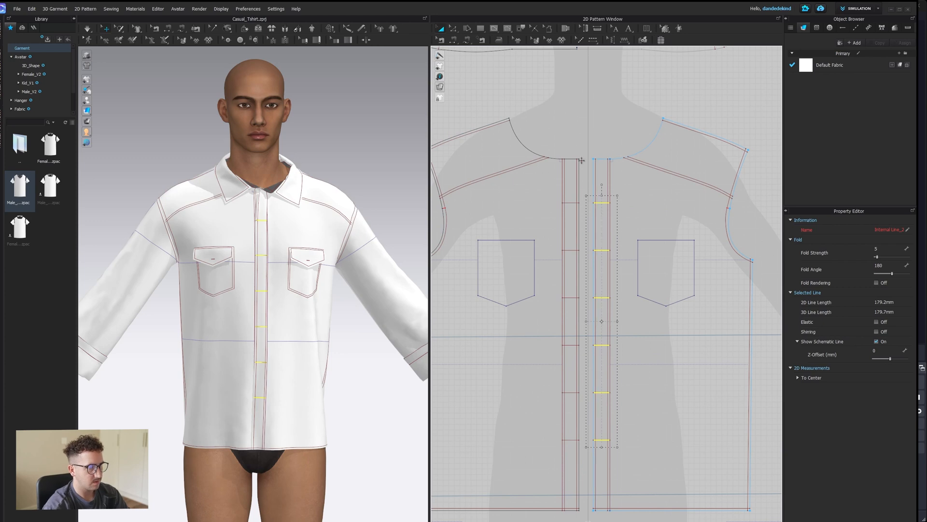
Sew short centre segments of the upper four horizontal lines on the right closure strip to their matching lines on the left
{"action": "scroll", "coordinate": [607, 177], "scroll_direction": "up", "scroll_amount": 5}
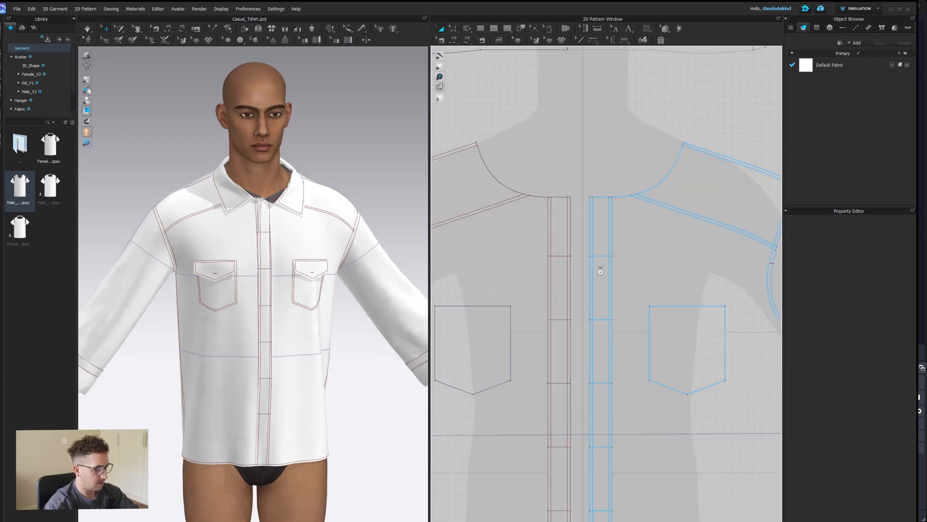
{"action": "scroll", "coordinate": [600, 265], "scroll_direction": "up", "scroll_amount": 4}
{"action": "key", "text": "m"}
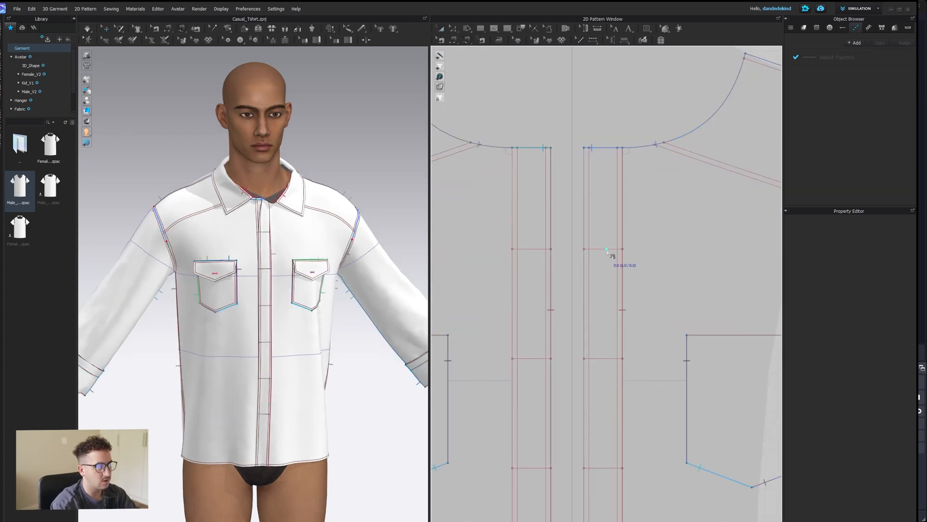
{"action": "scroll", "coordinate": [513, 251], "scroll_direction": "up", "scroll_amount": 3}
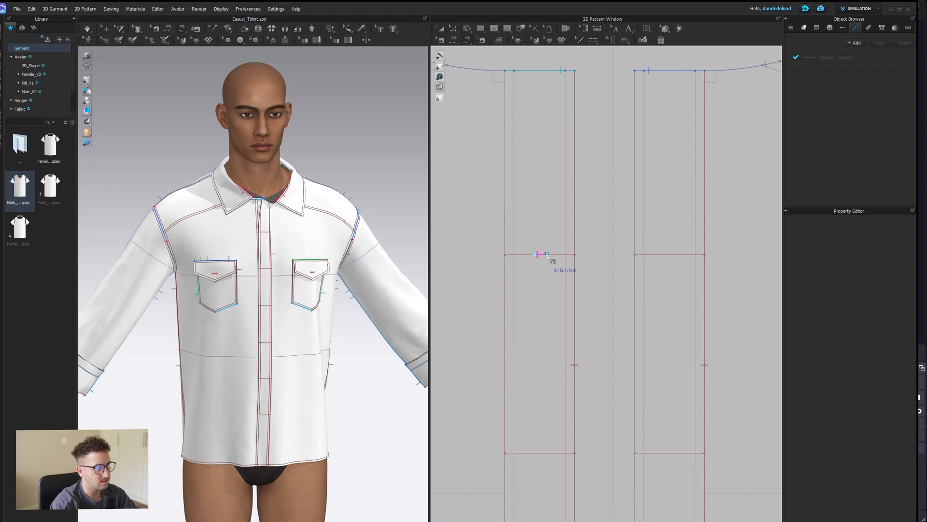
{"action": "left_click", "coordinate": [667, 255]}
{"action": "scroll", "coordinate": [575, 275], "scroll_direction": "down", "scroll_amount": 3}
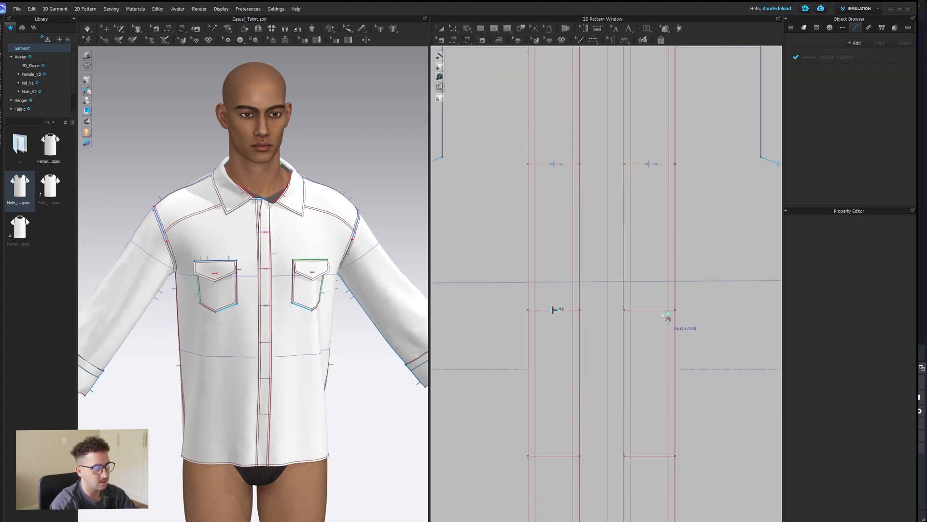
{"action": "left_click", "coordinate": [648, 312]}
{"action": "left_click", "coordinate": [655, 311]}
Sew short centre segments of the two lowest horizontal lines between the right and left closure strips
{"action": "middle_click_drag", "start_coordinate": [594, 397], "coordinate": [581, 263]}
{"action": "scroll", "coordinate": [570, 285], "scroll_direction": "up", "scroll_amount": 2}
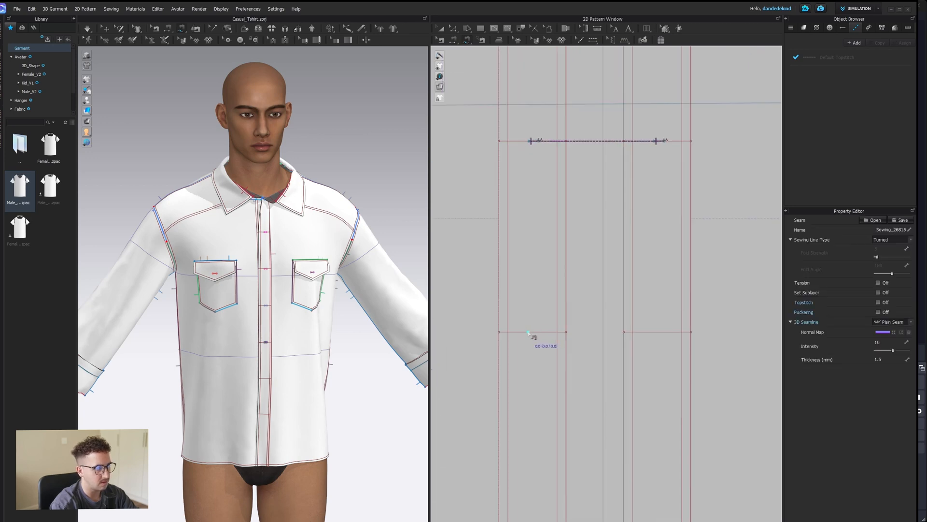
{"action": "left_click", "coordinate": [528, 332]}
{"action": "left_click", "coordinate": [537, 331]}
{"action": "left_click", "coordinate": [654, 332]}
{"action": "left_click", "coordinate": [662, 332]}
{"action": "middle_click_drag", "start_coordinate": [561, 399], "coordinate": [565, 149]}
{"action": "left_click", "coordinate": [662, 271]}
{"action": "scroll", "coordinate": [632, 131], "scroll_direction": "up", "scroll_amount": 2}
Simulate the front closure with its new sewn fastening points and nudge it around waist height
{"action": "left_click", "coordinate": [87, 28]}
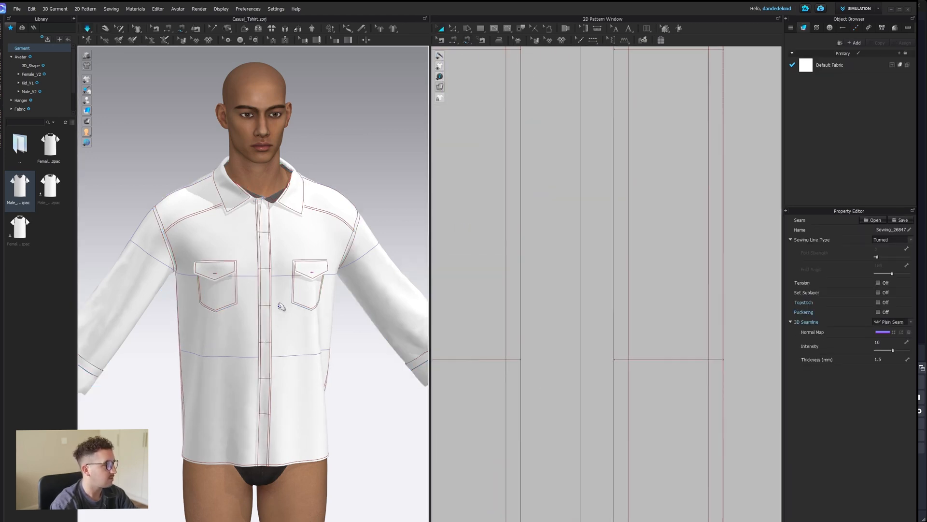
{"action": "left_click", "coordinate": [271, 362]}
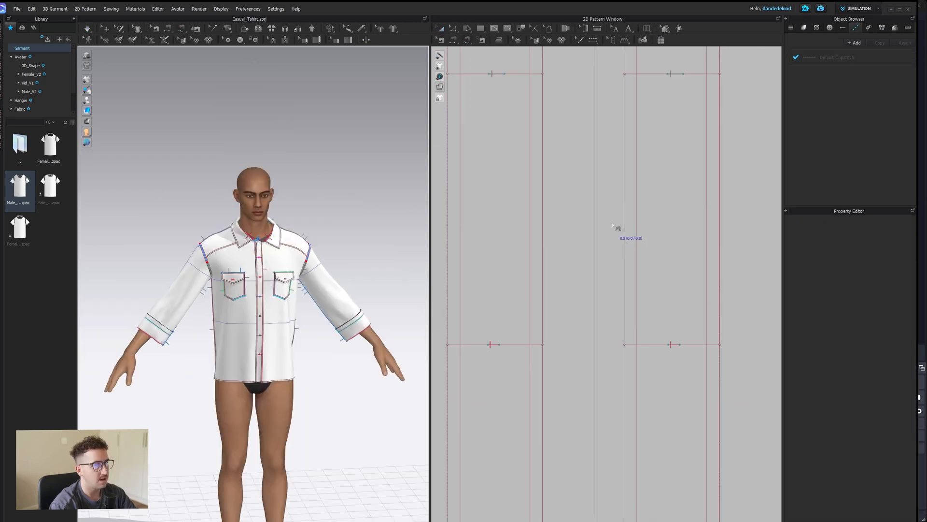
{"action": "scroll", "coordinate": [617, 227], "scroll_direction": "down", "scroll_amount": 5}
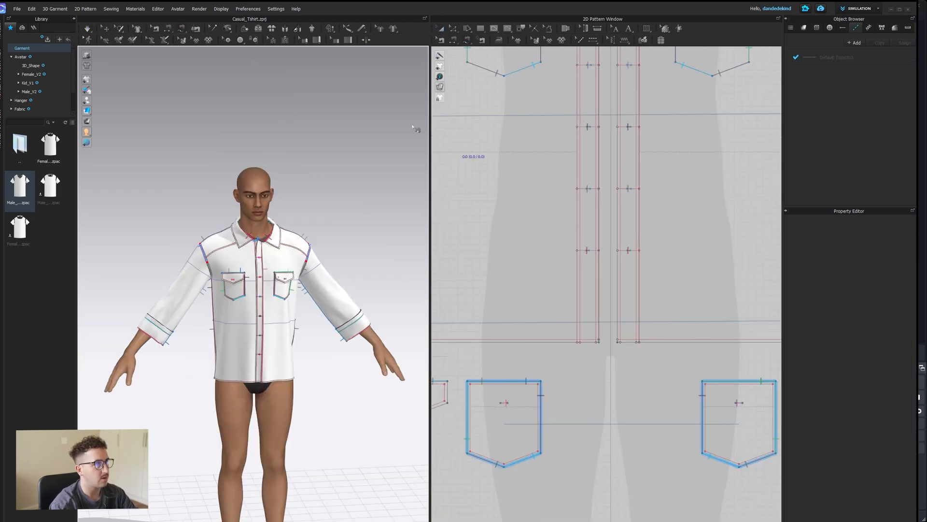
Give the default button a round two-hole shape from the button shape library
{"action": "left_click", "coordinate": [240, 40]}
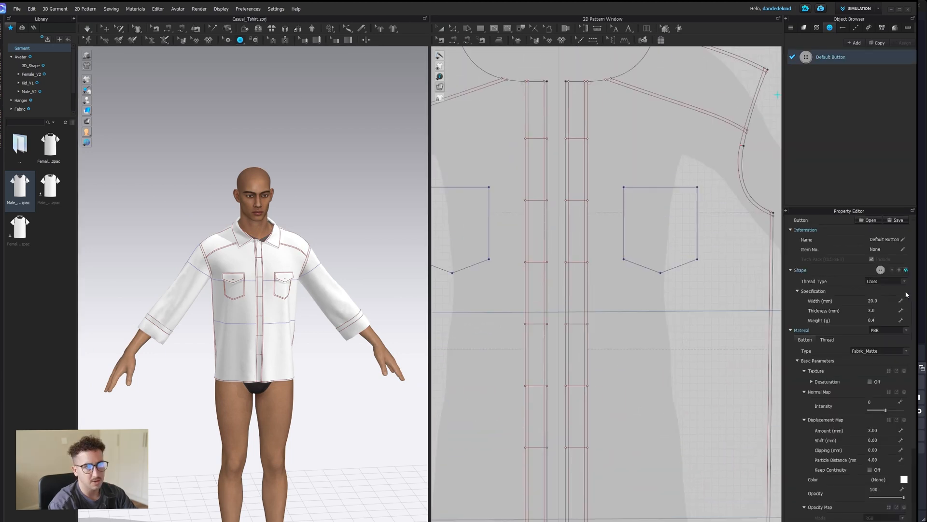
{"action": "left_click", "coordinate": [891, 270]}
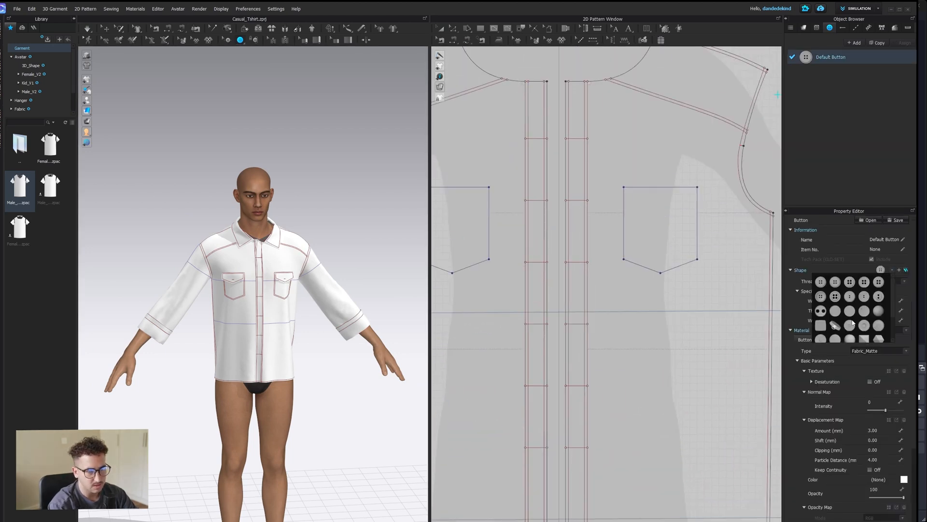
{"action": "scroll", "coordinate": [853, 322], "scroll_direction": "down", "scroll_amount": 3}
{"action": "scroll", "coordinate": [863, 313], "scroll_direction": "up", "scroll_amount": 3}
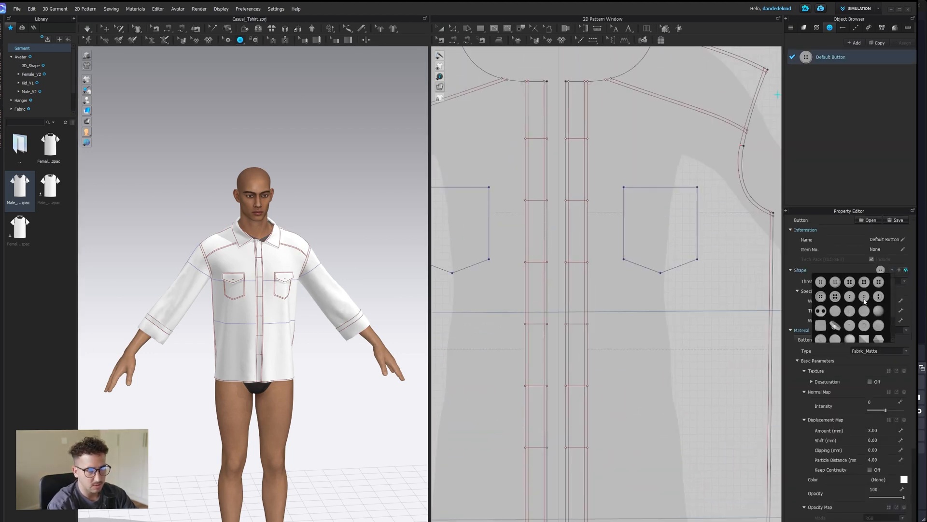
{"action": "left_click", "coordinate": [864, 299]}
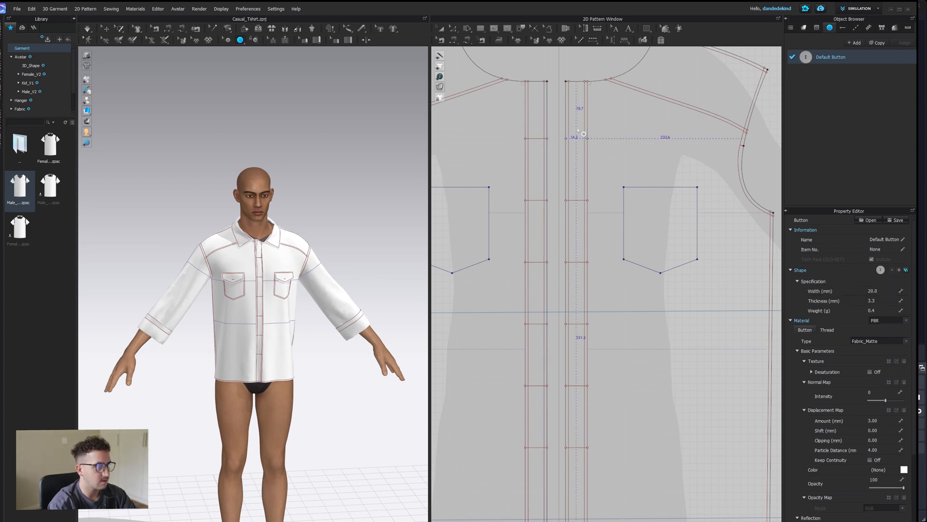
Place a button at the centre of the outer closure strip's topmost horizontal line and set the button width to 10 mm
{"action": "scroll", "coordinate": [584, 134], "scroll_direction": "up", "scroll_amount": 5}
{"action": "left_click", "coordinate": [580, 254]}
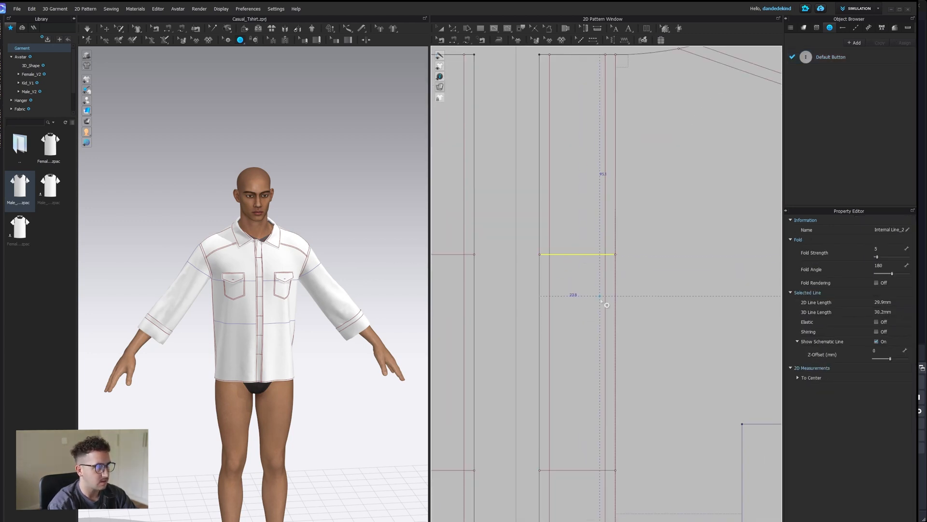
{"action": "left_click", "coordinate": [577, 254]}
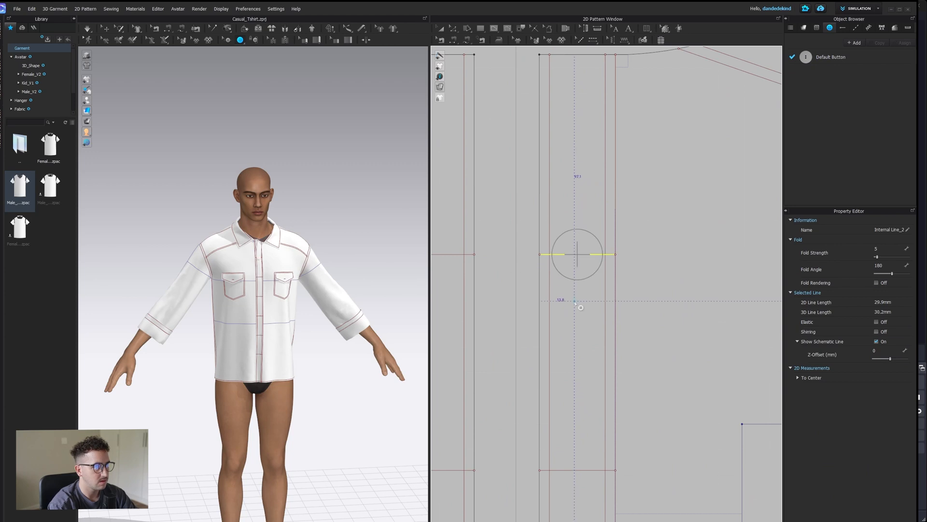
{"action": "left_click", "coordinate": [884, 300]}
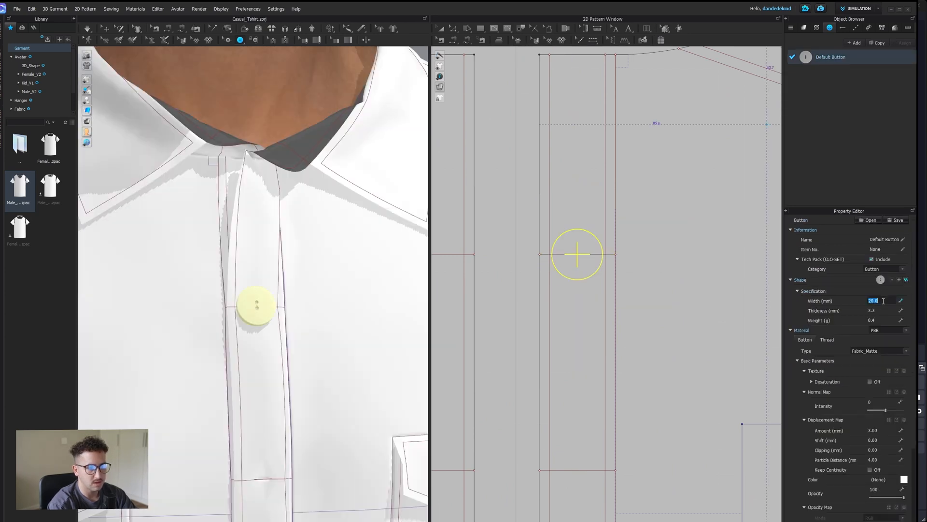
{"action": "type", "text": "10"}
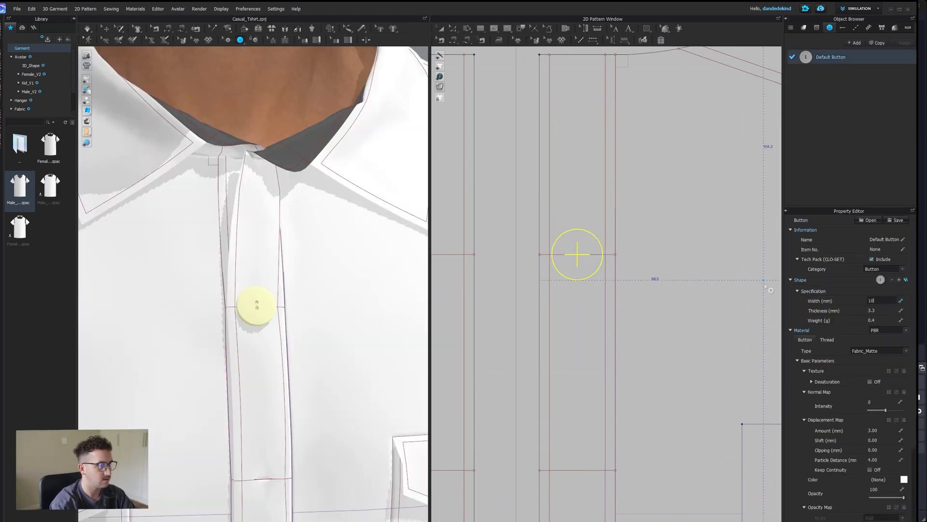
Place buttons at the centres of the five remaining horizontal lines down the same front closure strip
{"action": "scroll", "coordinate": [596, 300], "scroll_direction": "down", "scroll_amount": 4}
{"action": "left_click", "coordinate": [591, 389]}
{"action": "middle_click_drag", "start_coordinate": [590, 431], "coordinate": [590, 310]}
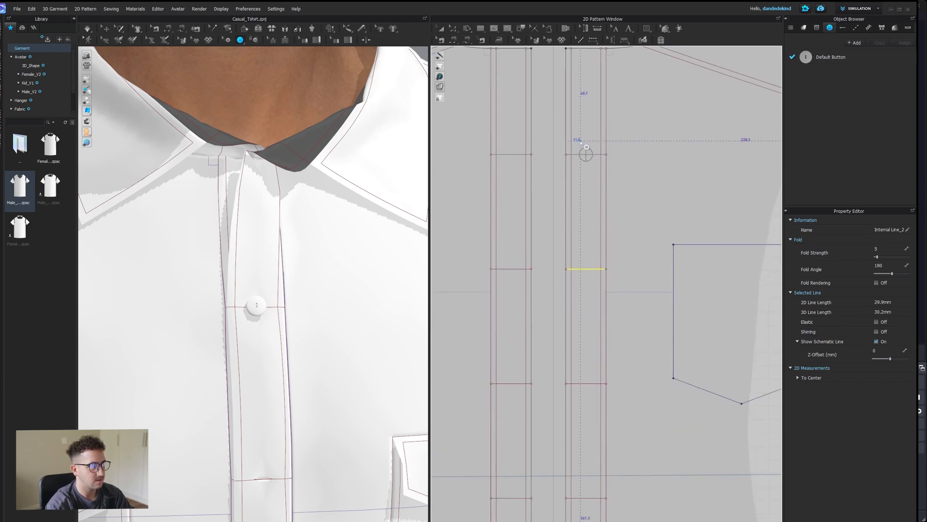
{"action": "left_click", "coordinate": [586, 268]}
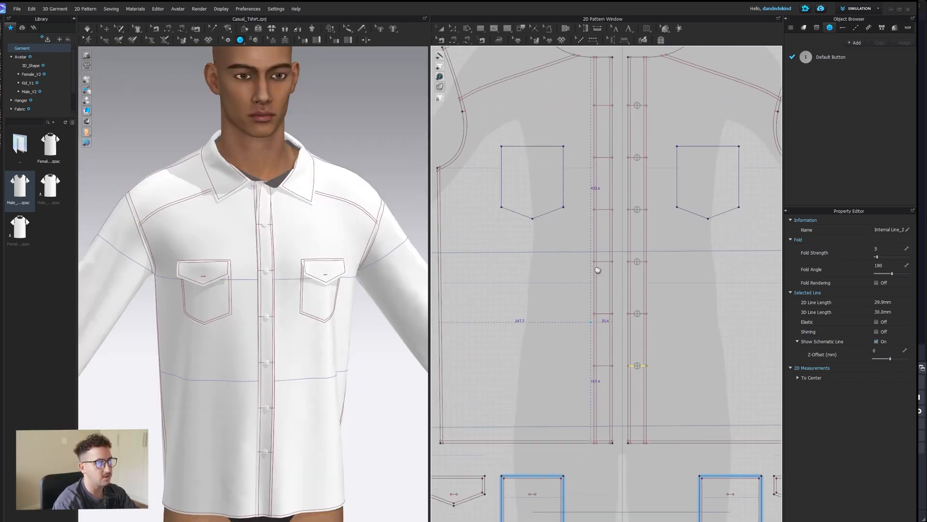
Place a button at the middle of the short internal line on each of the two pocket flaps
{"action": "middle_click_drag", "start_coordinate": [598, 270], "coordinate": [602, 57]}
{"action": "scroll", "coordinate": [483, 220], "scroll_direction": "up", "scroll_amount": 5}
{"action": "middle_click_drag", "start_coordinate": [483, 219], "coordinate": [593, 225]}
{"action": "scroll", "coordinate": [578, 224], "scroll_direction": "up", "scroll_amount": 3}
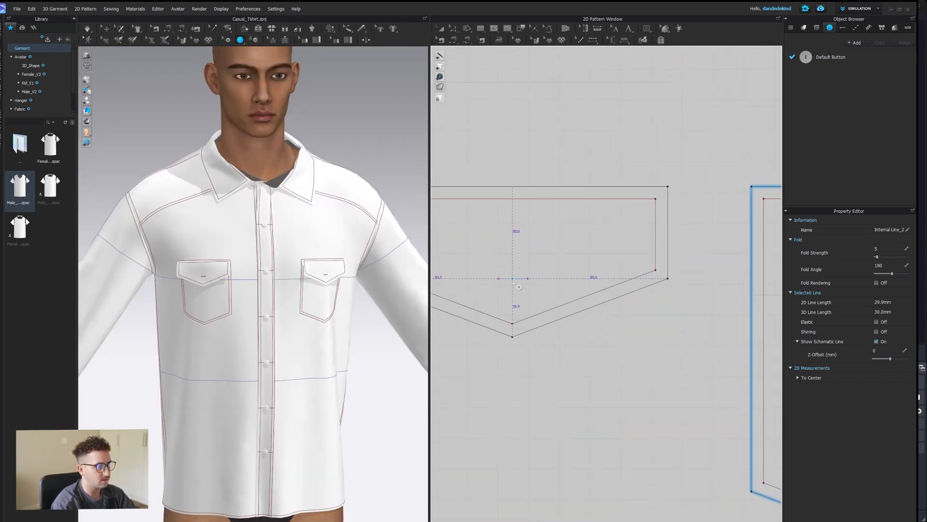
{"action": "left_click_drag", "start_coordinate": [513, 282], "coordinate": [514, 282]}
{"action": "left_click", "coordinate": [514, 281]}
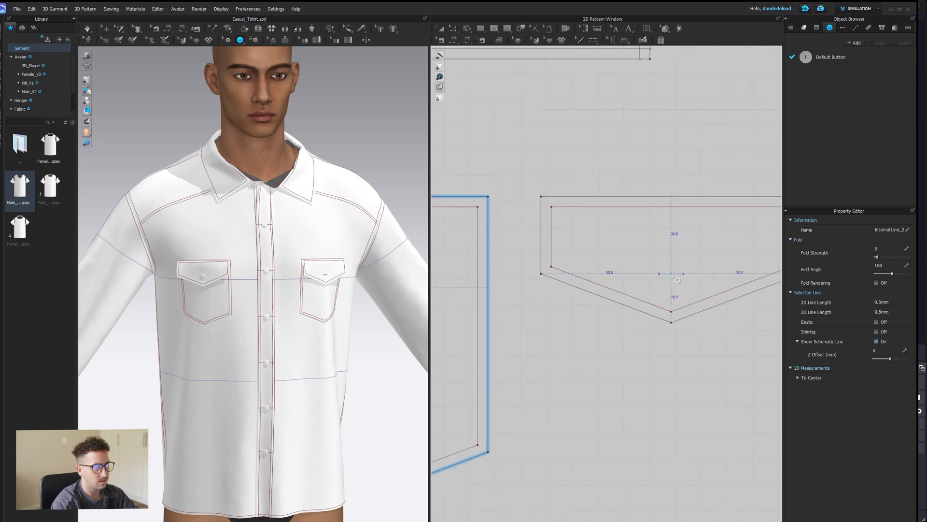
{"action": "left_click", "coordinate": [672, 273]}
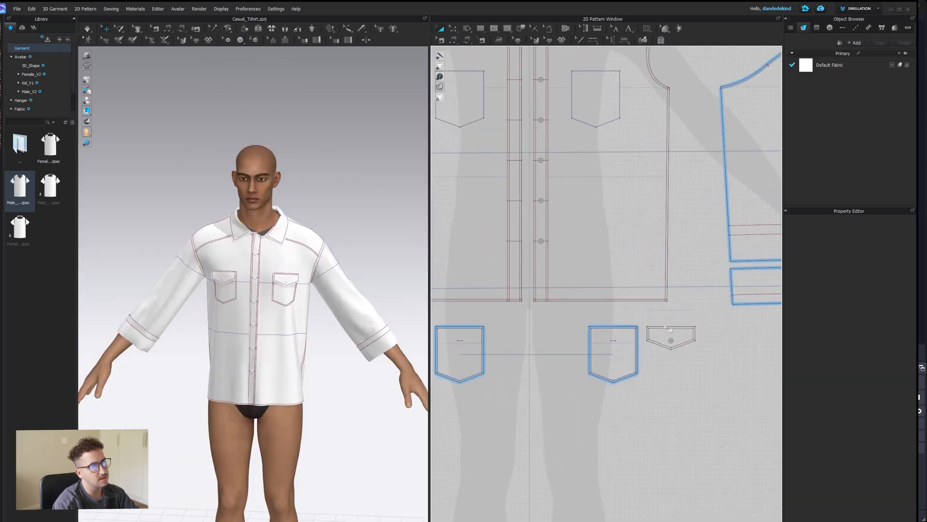
Start Segment Topstitch and set the default topstitch's offset to 1/32"
{"action": "left_click", "coordinate": [626, 41]}
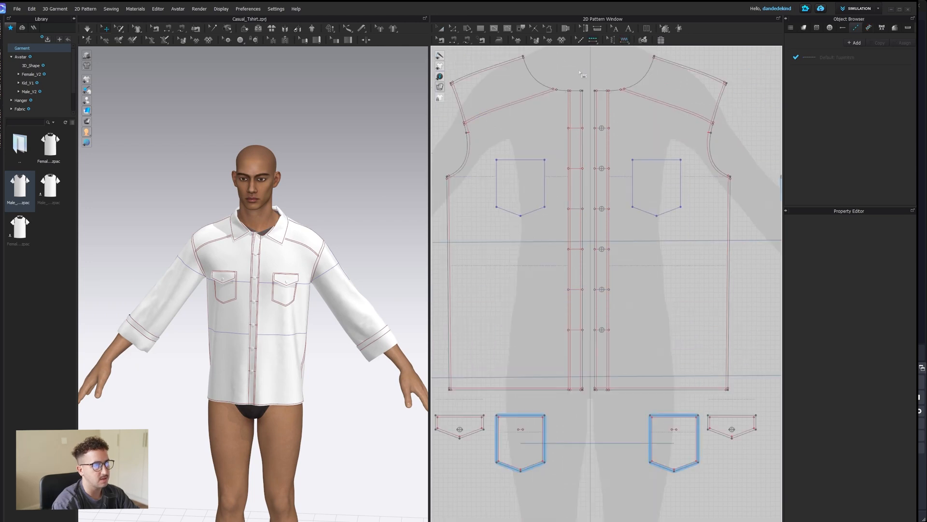
{"action": "left_click", "coordinate": [594, 40]}
{"action": "left_click", "coordinate": [597, 40]}
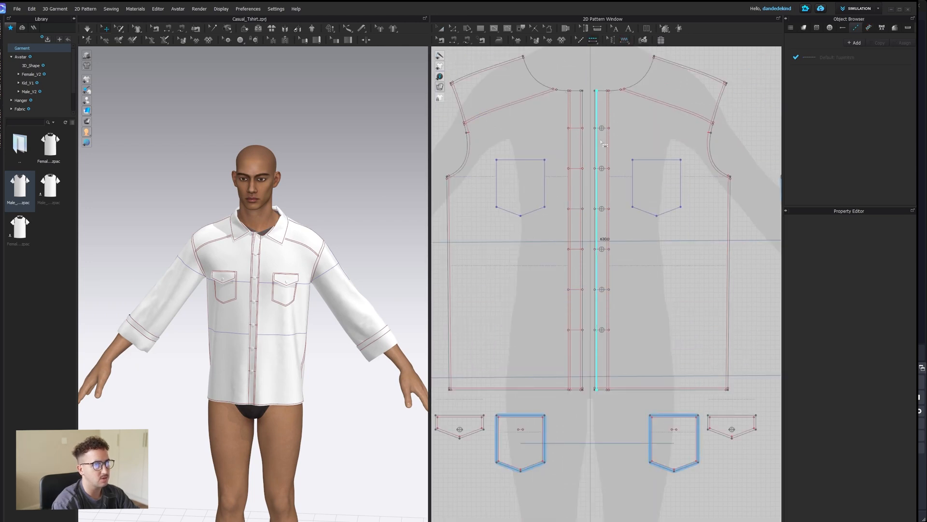
{"action": "scroll", "coordinate": [252, 254], "scroll_direction": "up", "scroll_amount": 5}
{"action": "left_click", "coordinate": [824, 60]}
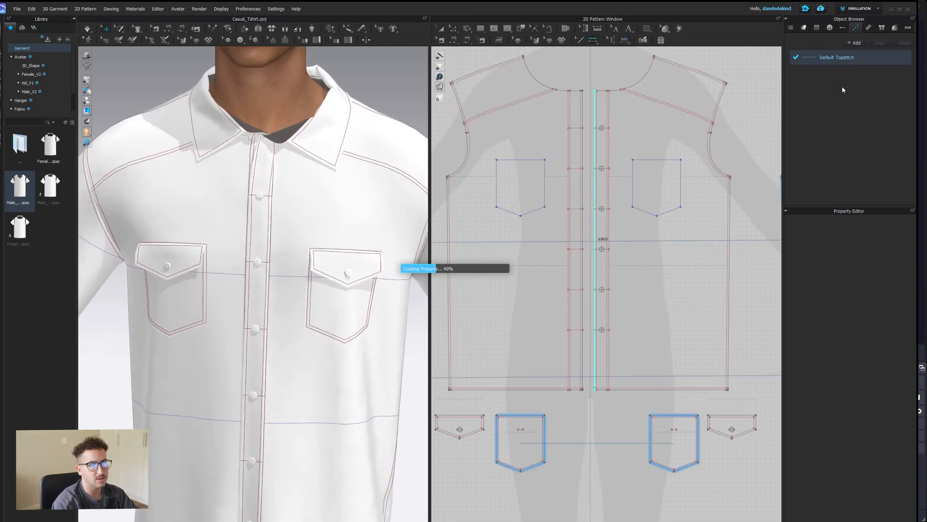
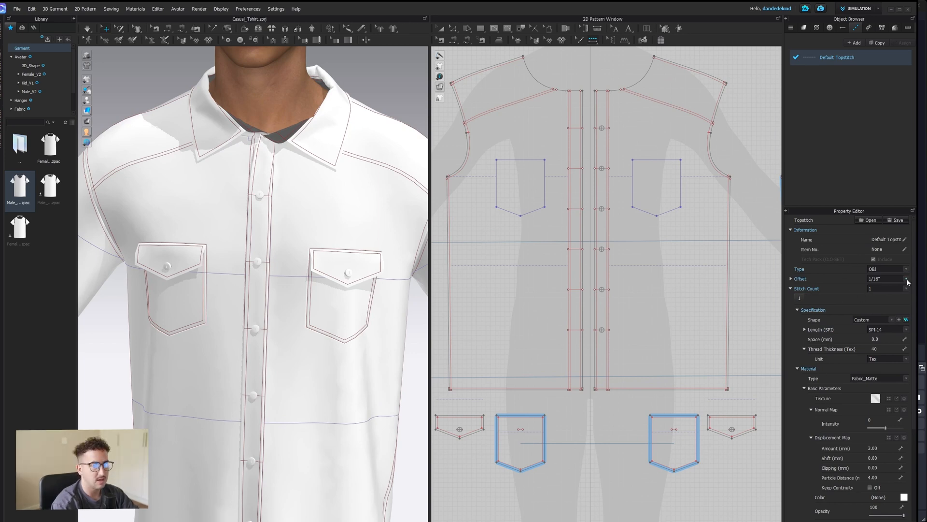
{"action": "left_click", "coordinate": [891, 278]}
{"action": "left_click", "coordinate": [895, 295]}
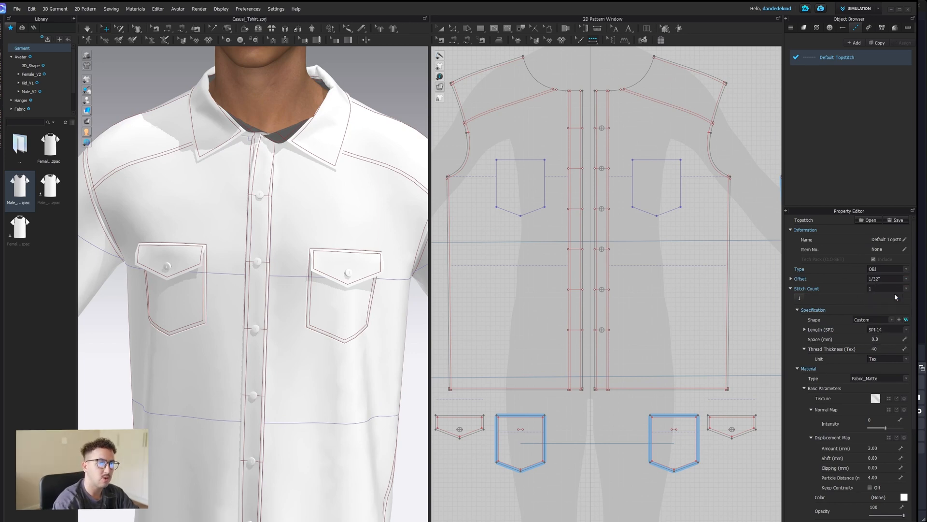
Change the default fabric's colour from white to light grey so stitching stands out on the shirt
{"action": "scroll", "coordinate": [449, 217], "scroll_direction": "up", "scroll_amount": 5}
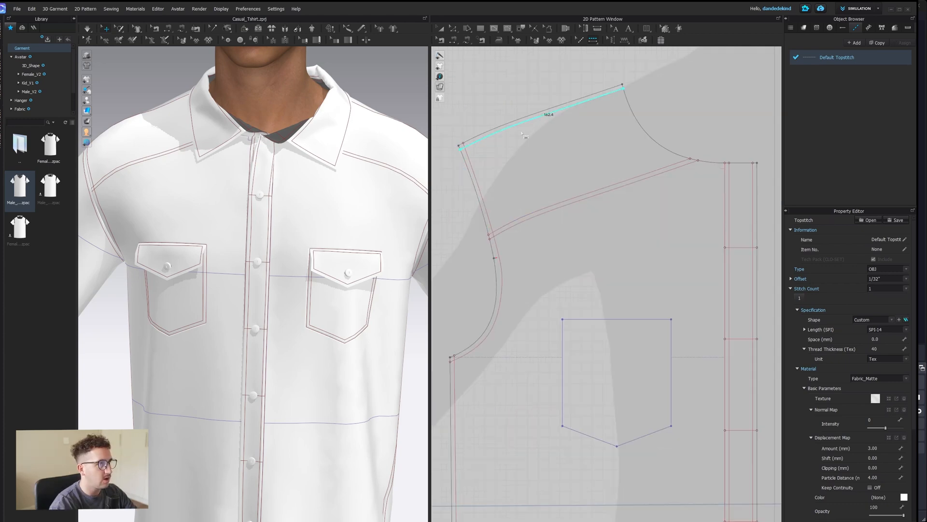
{"action": "right_click_drag", "start_coordinate": [153, 194], "coordinate": [270, 265]}
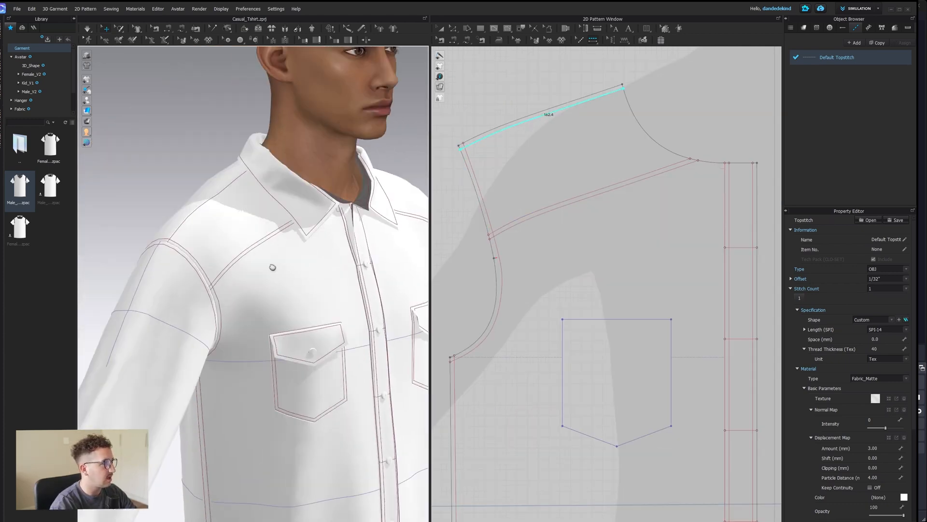
{"action": "scroll", "coordinate": [255, 225], "scroll_direction": "up", "scroll_amount": 5}
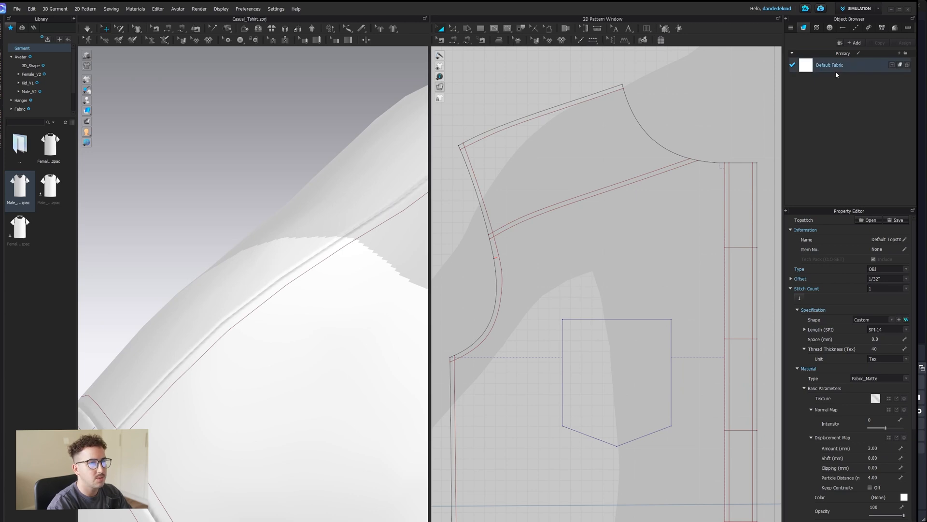
{"action": "left_click", "coordinate": [835, 70]}
{"action": "left_click", "coordinate": [903, 458]}
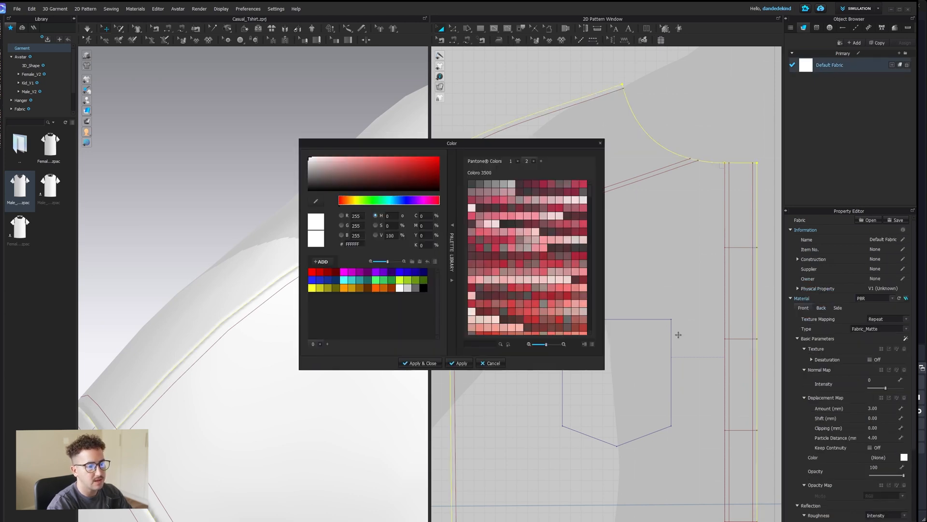
{"action": "left_click", "coordinate": [309, 166]}
{"action": "left_click", "coordinate": [419, 363]}
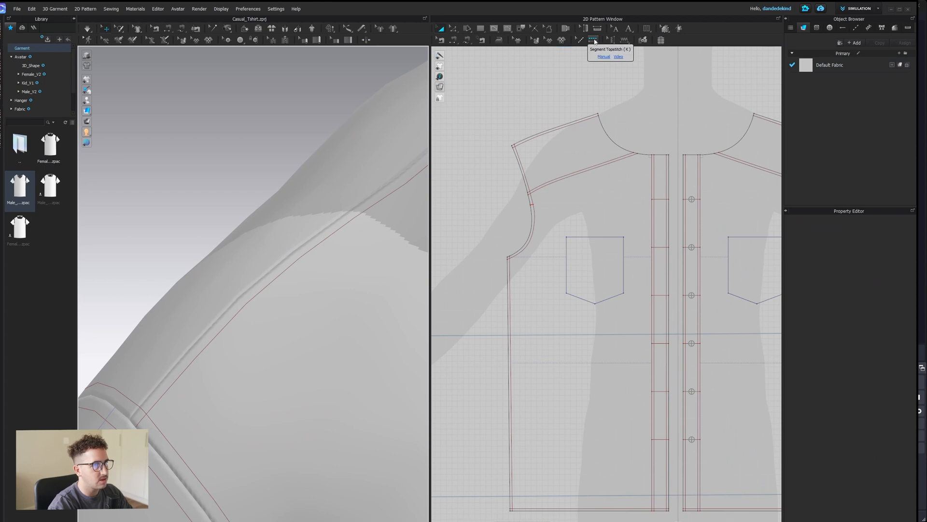
Topstitch the front's inset shoulder line and set the default topstitch's thread thickness to 80 Tex
{"action": "left_click", "coordinate": [595, 42]}
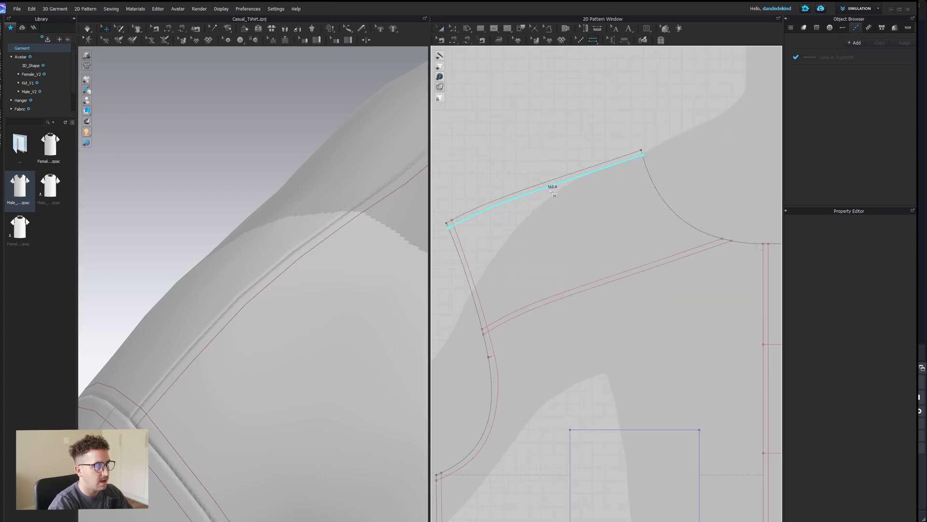
{"action": "left_click", "coordinate": [553, 187]}
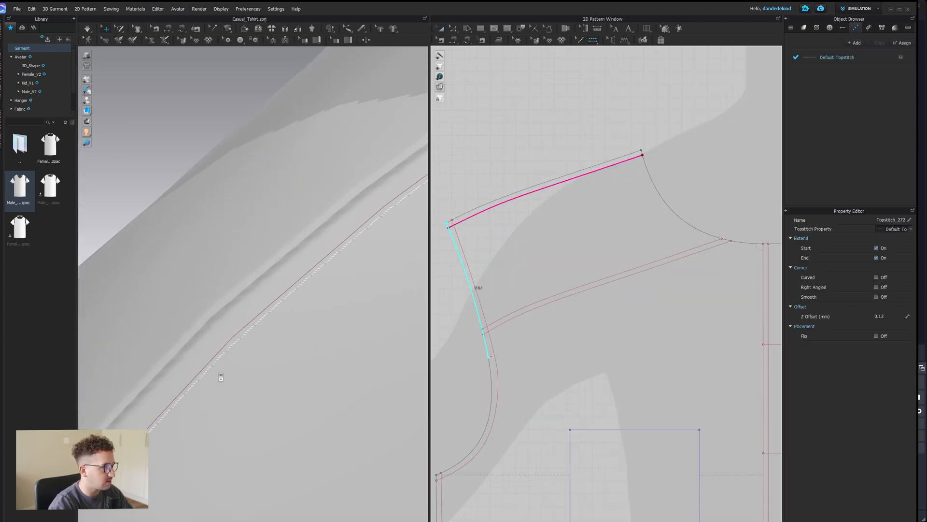
{"action": "left_click", "coordinate": [823, 57]}
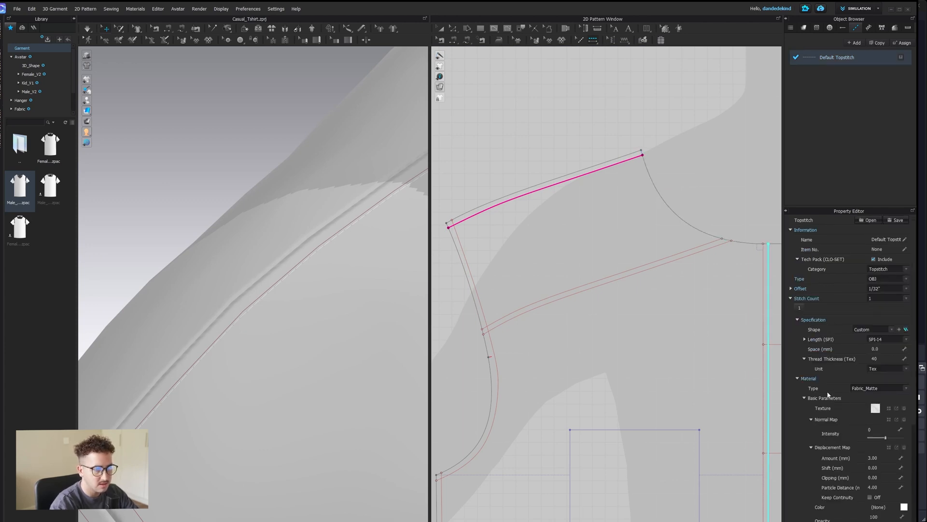
{"action": "scroll", "coordinate": [827, 395], "scroll_direction": "down", "scroll_amount": 1}
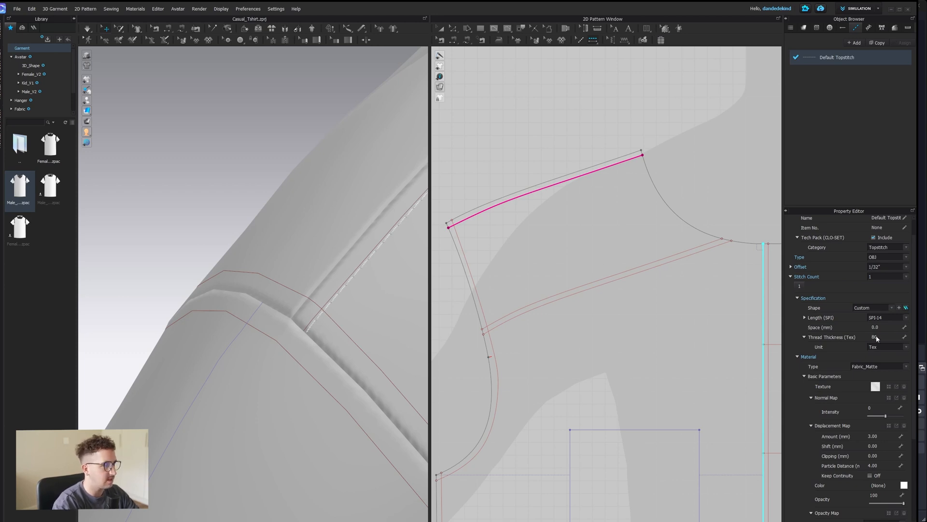
Topstitch the front's yoke, armhole and side seam along their inset lines
{"action": "left_click", "coordinate": [614, 284]}
{"action": "mouse_move", "coordinate": [356, 327]}
{"action": "right_mouse_down"}
{"action": "mouse_move", "coordinate": [259, 259]}
{"action": "mouse_move", "coordinate": [346, 327]}
{"action": "right_mouse_up"}
{"action": "scroll", "coordinate": [596, 333], "scroll_direction": "down", "scroll_amount": 2}
{"action": "left_click", "coordinate": [530, 360]}
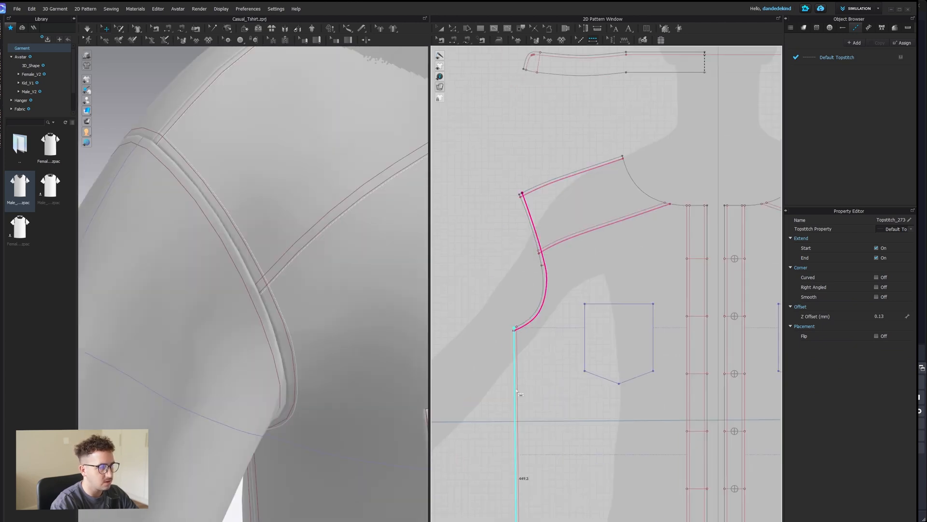
{"action": "left_click", "coordinate": [518, 369]}
{"action": "right_click_drag", "start_coordinate": [328, 369], "coordinate": [257, 307]}
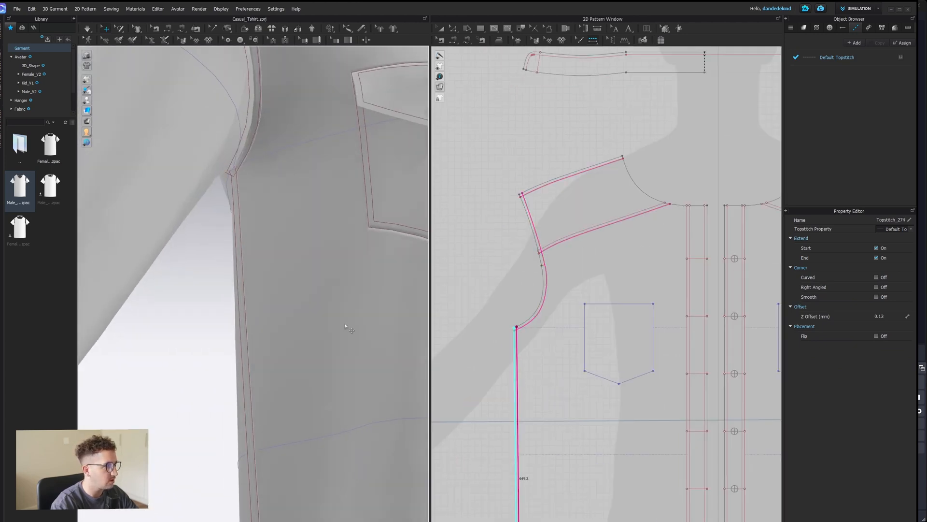
{"action": "right_click_drag", "start_coordinate": [602, 347], "coordinate": [563, 169]}
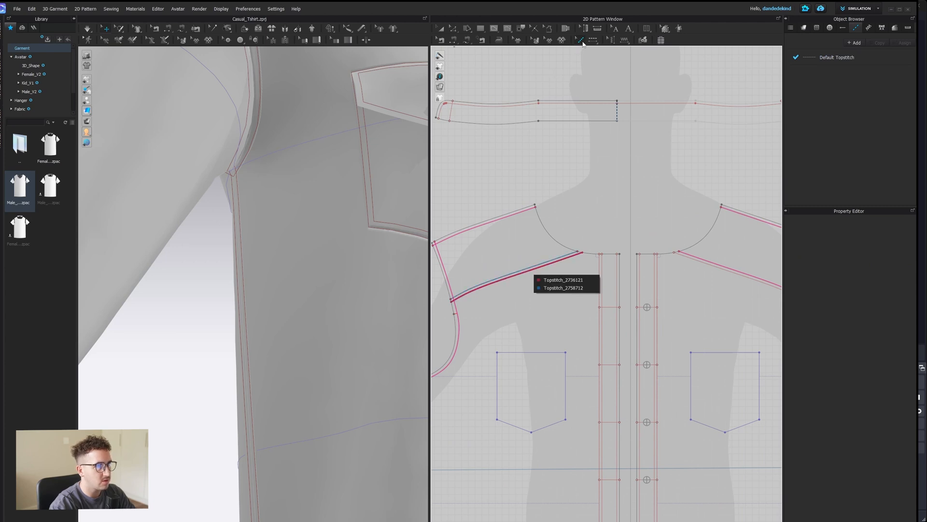
Topstitch the inset lines of the front's hem, closure strips and pocket, and the top and side of the pocket flap
{"action": "left_click", "coordinate": [558, 281]}
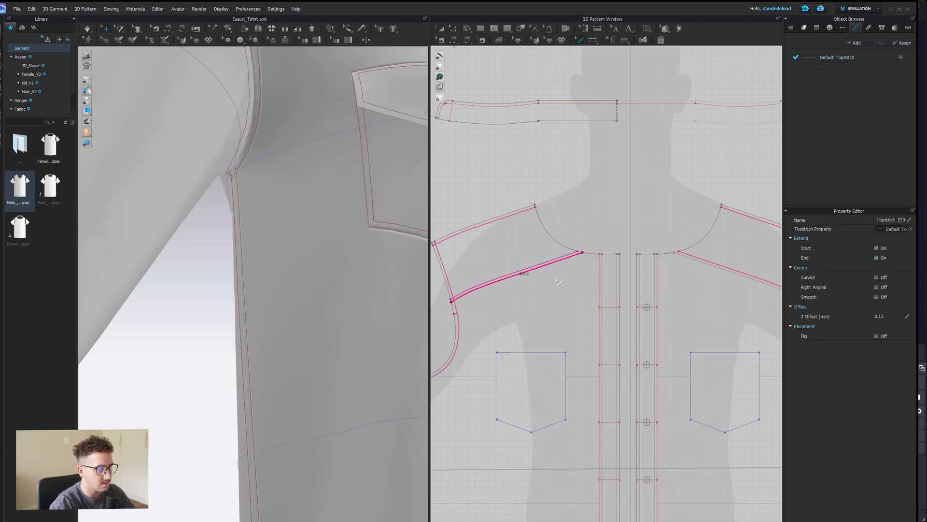
{"action": "scroll", "coordinate": [559, 281], "scroll_direction": "down", "scroll_amount": 2}
{"action": "right_click_drag", "start_coordinate": [559, 281], "coordinate": [522, 222]}
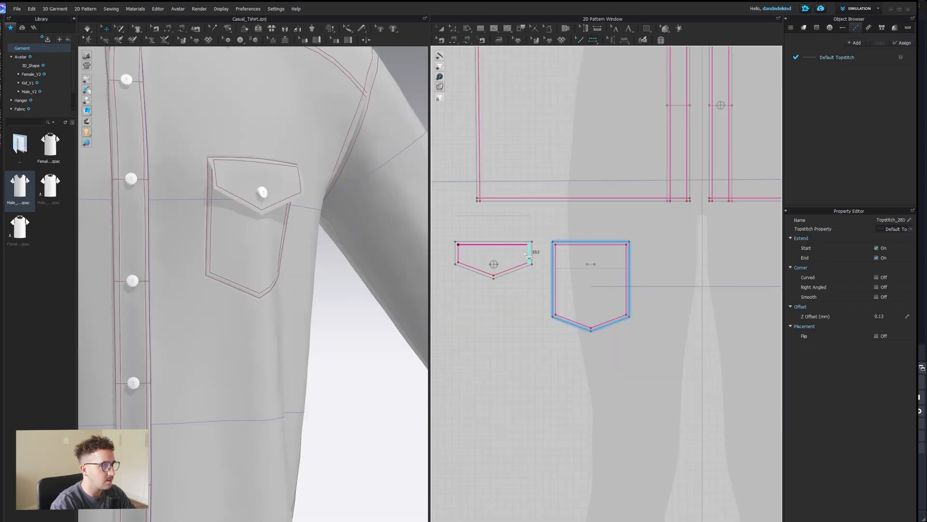
{"action": "left_click", "coordinate": [528, 256]}
{"action": "middle_click_drag", "start_coordinate": [221, 267], "coordinate": [179, 310]}
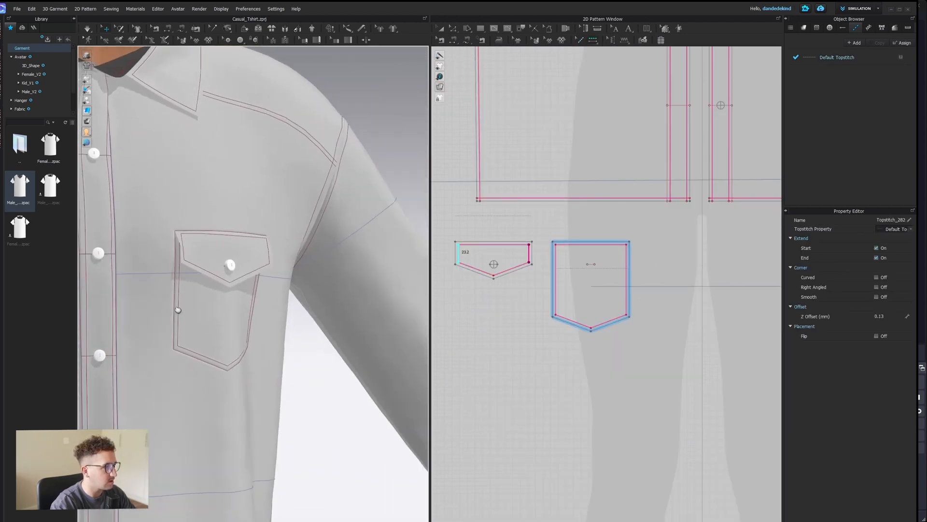
{"action": "scroll", "coordinate": [606, 284], "scroll_direction": "down", "scroll_amount": 3}
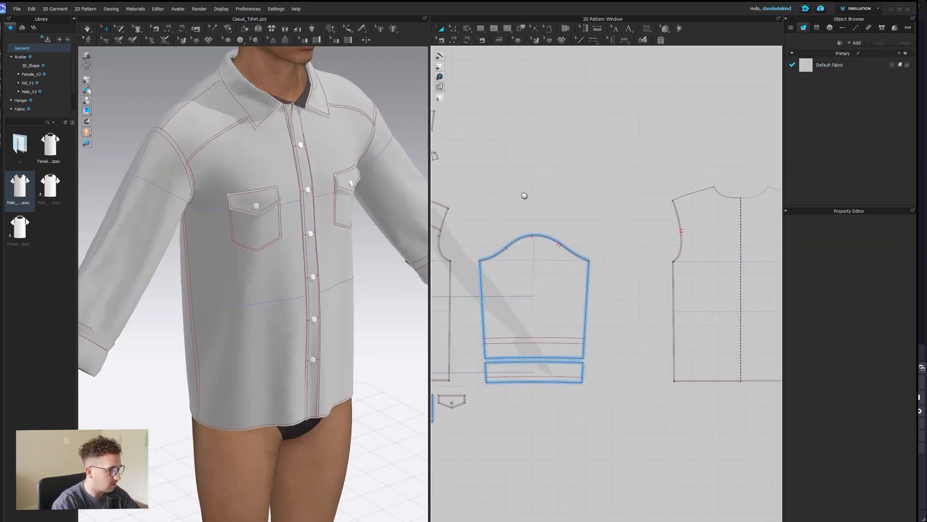
{"action": "scroll", "coordinate": [524, 195], "scroll_direction": "down", "scroll_amount": 5}
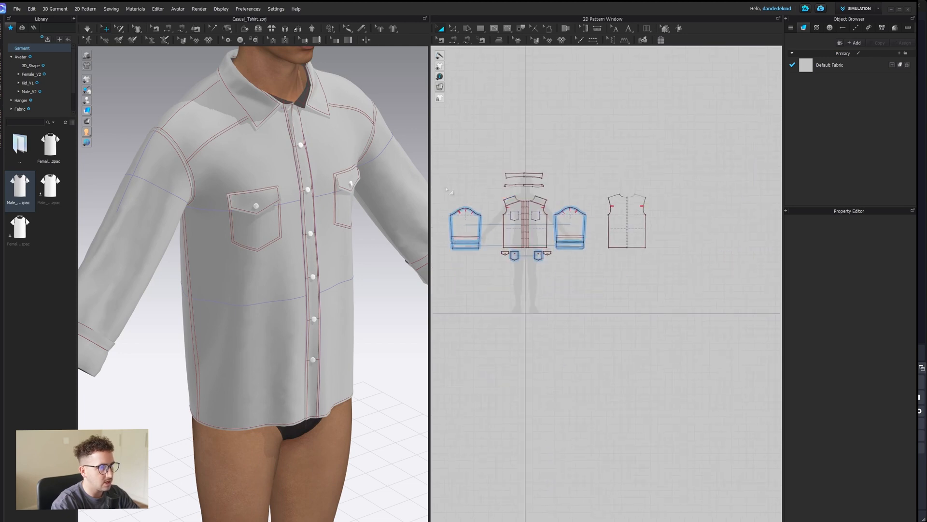
Set the particle distance of all shirt patterns except the collar and collar stand to 8 mm
{"action": "left_click_drag", "start_coordinate": [447, 193], "coordinate": [676, 283]}
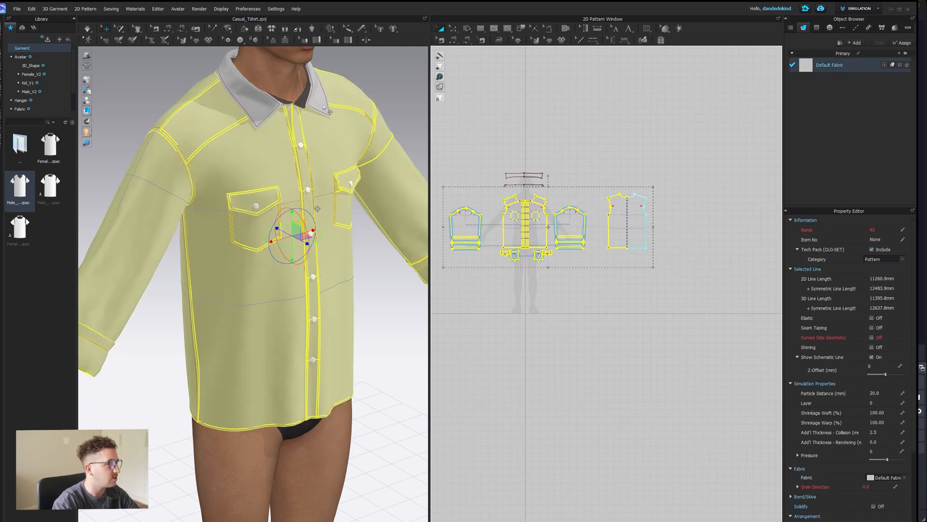
{"action": "left_click", "coordinate": [885, 393]}
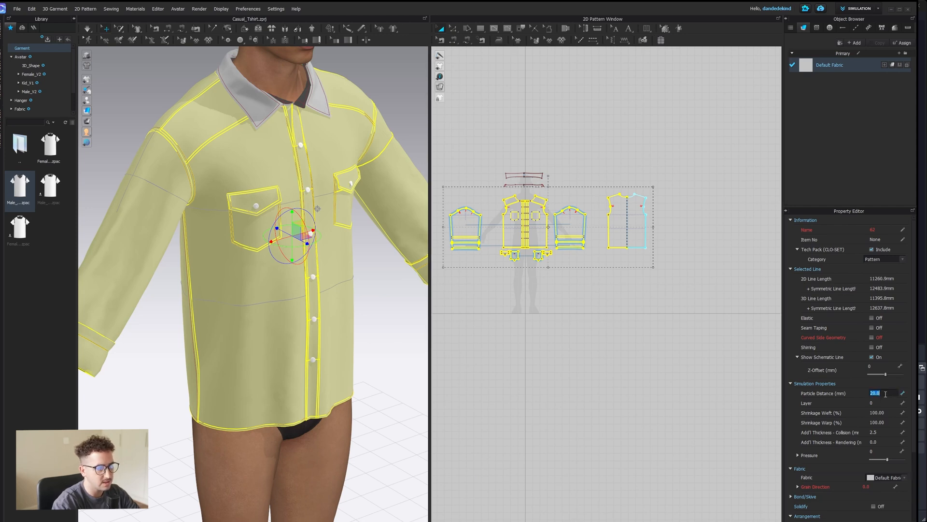
{"action": "type", "text": "8"}
{"action": "left_click", "coordinate": [713, 371]}
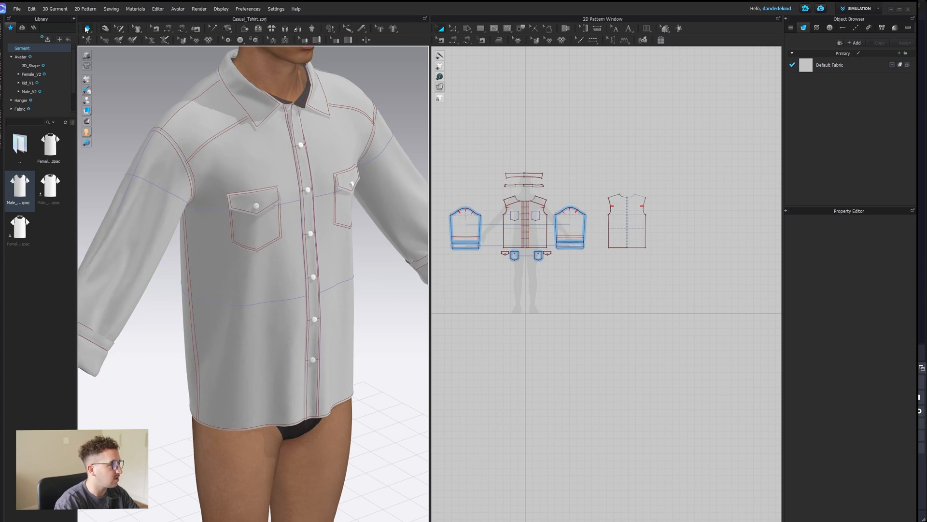
Switch to the UV Editor and reset the UV layout to the 2D arrangement
{"action": "right_click_drag", "start_coordinate": [317, 237], "coordinate": [281, 250]}
{"action": "scroll", "coordinate": [282, 251], "scroll_direction": "up", "scroll_amount": 3}
{"action": "left_click", "coordinate": [864, 9]}
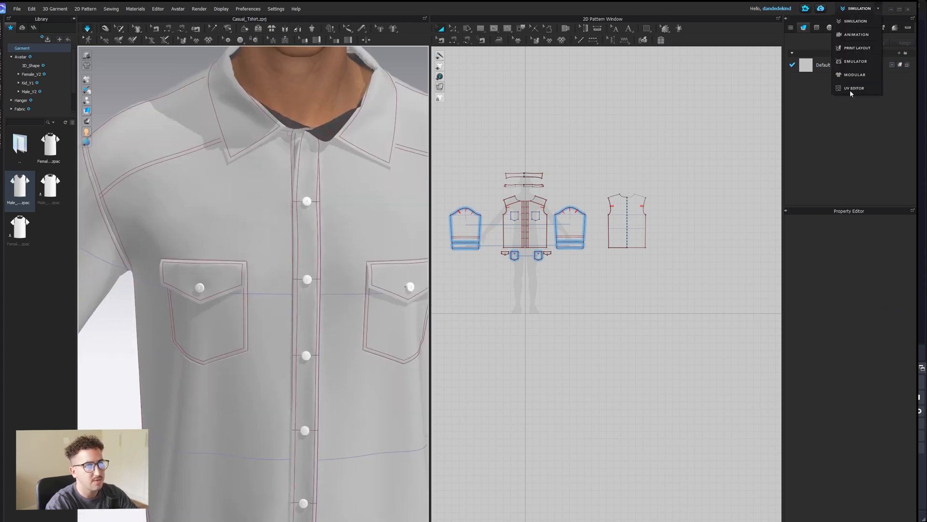
{"action": "left_click", "coordinate": [830, 92]}
{"action": "right_click", "coordinate": [637, 150]}
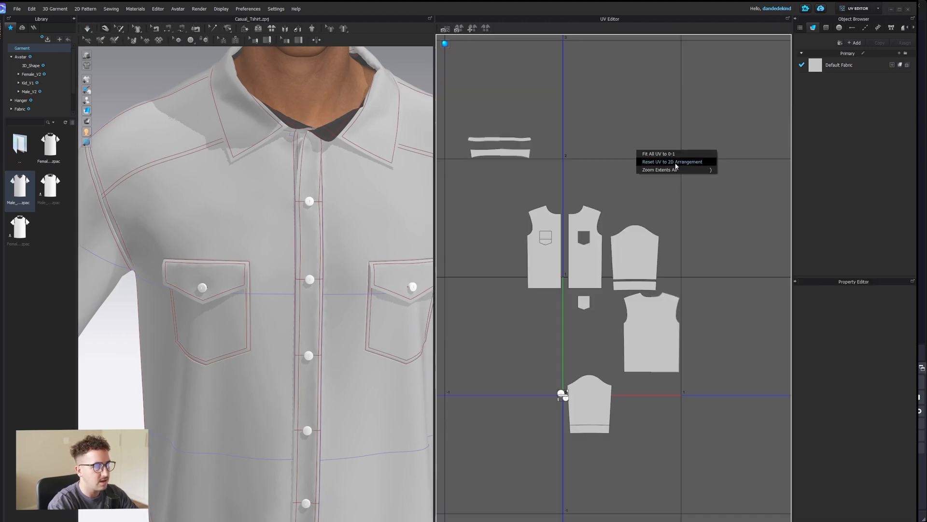
{"action": "left_click", "coordinate": [675, 167]}
{"action": "scroll", "coordinate": [594, 331], "scroll_direction": "down", "scroll_amount": 3}
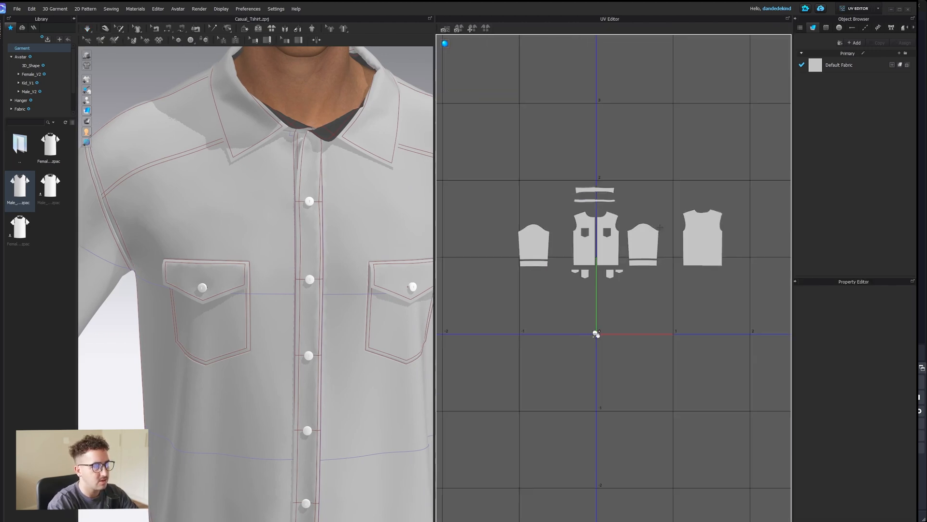
Move the UV islands of both sleeves and the back closer to the front pieces
{"action": "left_click", "coordinate": [544, 255]}
{"action": "left_click_drag", "start_coordinate": [543, 255], "coordinate": [562, 255]}
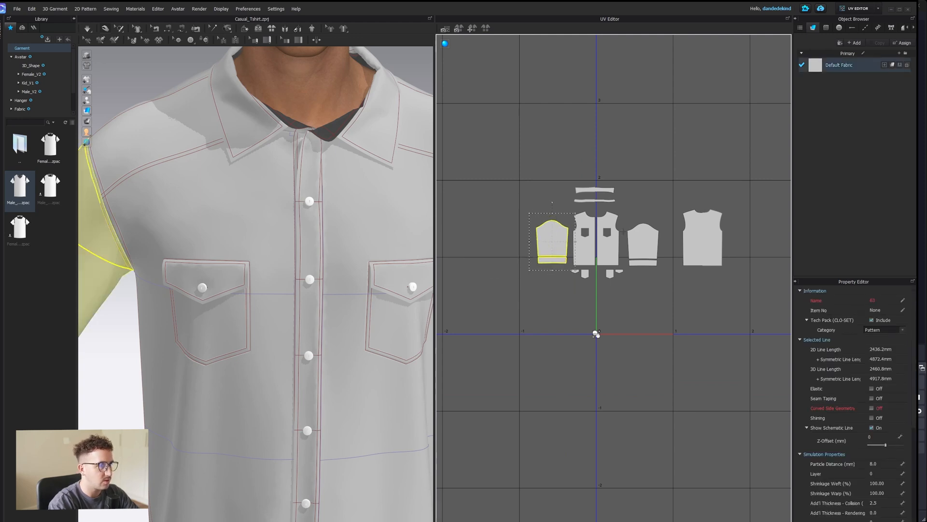
{"action": "left_click", "coordinate": [625, 208]}
{"action": "left_click_drag", "start_coordinate": [664, 272], "coordinate": [665, 273]}
{"action": "left_click_drag", "start_coordinate": [643, 246], "coordinate": [639, 244]}
{"action": "left_click", "coordinate": [697, 244]}
{"action": "left_click_drag", "start_coordinate": [698, 245], "coordinate": [674, 242]}
{"action": "left_click", "coordinate": [647, 285]}
Place the button and buttonhole UVs beside the pocket pieces and scale the whole layout to fit the 0-1 tile
{"action": "scroll", "coordinate": [579, 278], "scroll_direction": "up", "scroll_amount": 3}
{"action": "left_click_drag", "start_coordinate": [554, 295], "coordinate": [599, 263]}
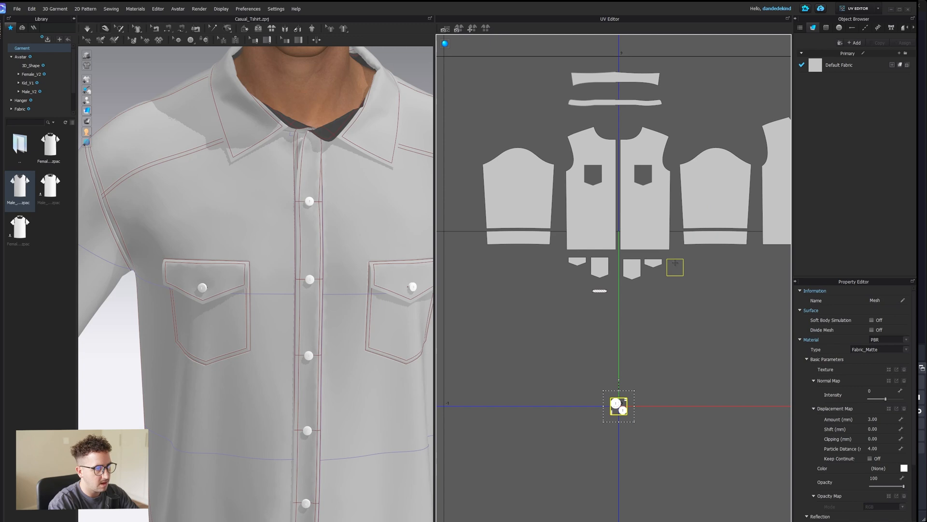
{"action": "left_click_drag", "start_coordinate": [668, 273], "coordinate": [672, 274]}
{"action": "left_click_drag", "start_coordinate": [626, 400], "coordinate": [722, 262]}
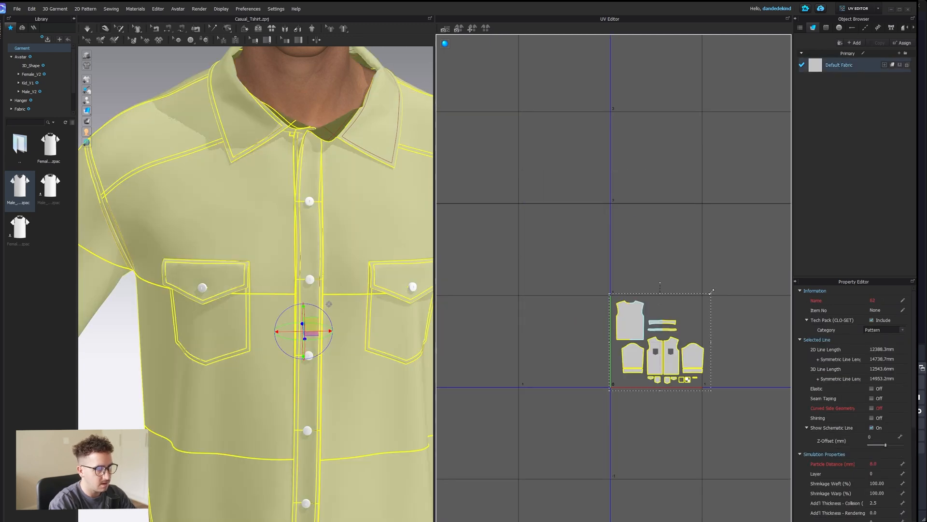
{"action": "left_click_drag", "start_coordinate": [711, 291], "coordinate": [702, 302]}
{"action": "left_click", "coordinate": [721, 286]}
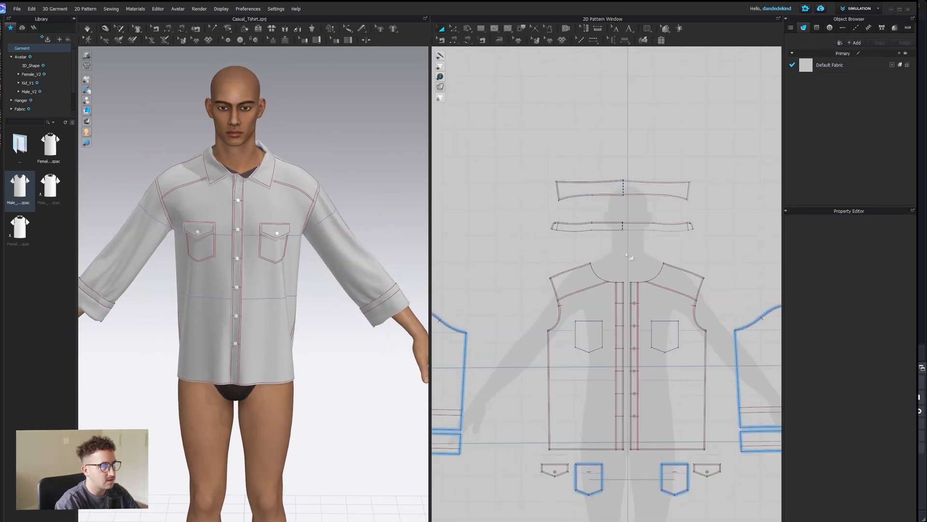
Back in simulation mode, cut and sew both front pieces along their yoke lines
{"action": "scroll", "coordinate": [627, 255], "scroll_direction": "up", "scroll_amount": 3}
{"action": "left_click", "coordinate": [583, 305]}
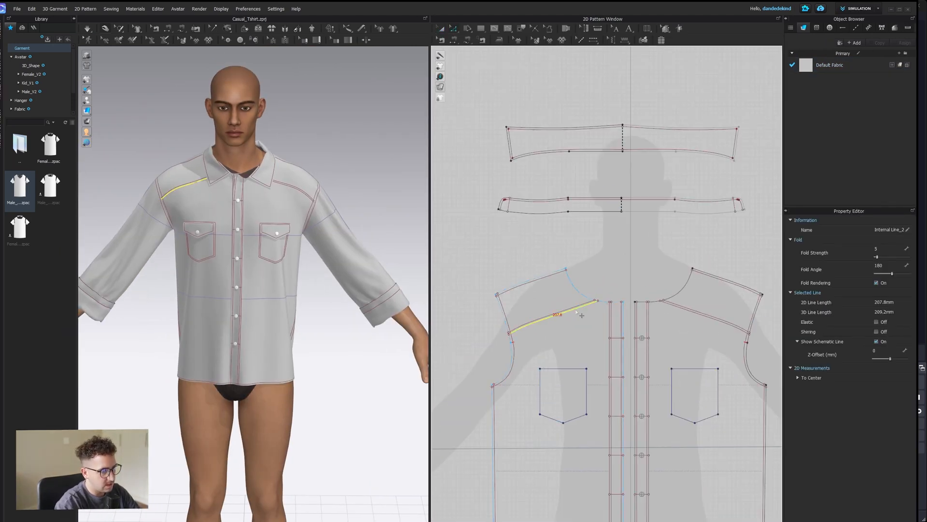
{"action": "left_click", "coordinate": [701, 315], "text": "shift"}
{"action": "right_click", "coordinate": [564, 314]}
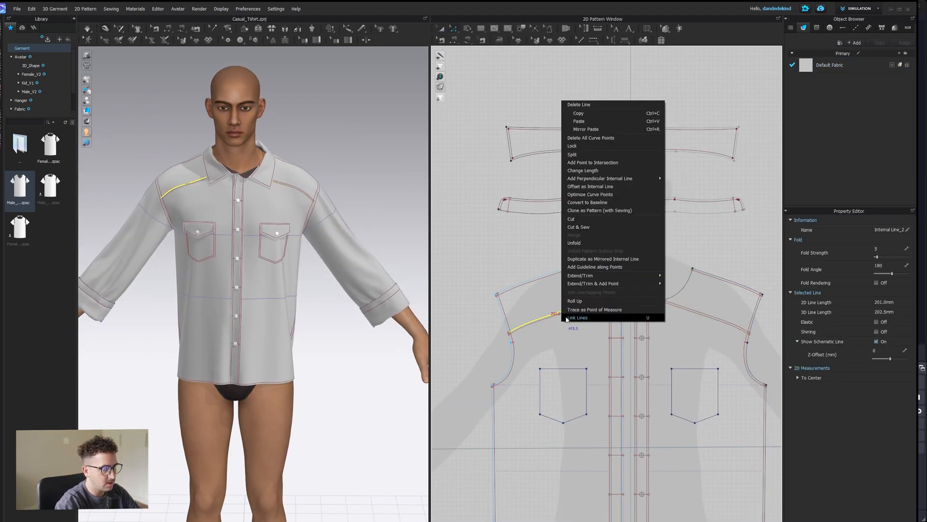
{"action": "left_click", "coordinate": [551, 323]}
{"action": "left_click", "coordinate": [549, 318]}
{"action": "left_click", "coordinate": [696, 313], "text": "shift"}
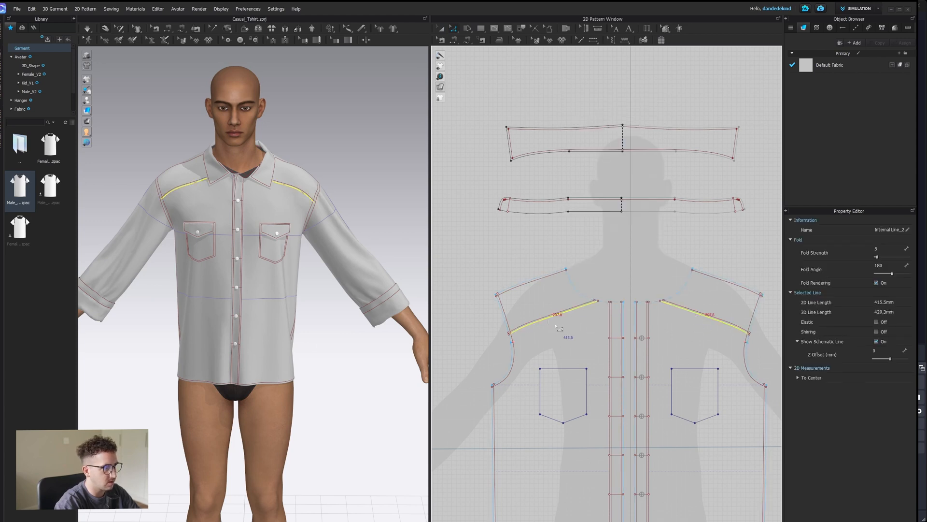
{"action": "right_click", "coordinate": [562, 314]}
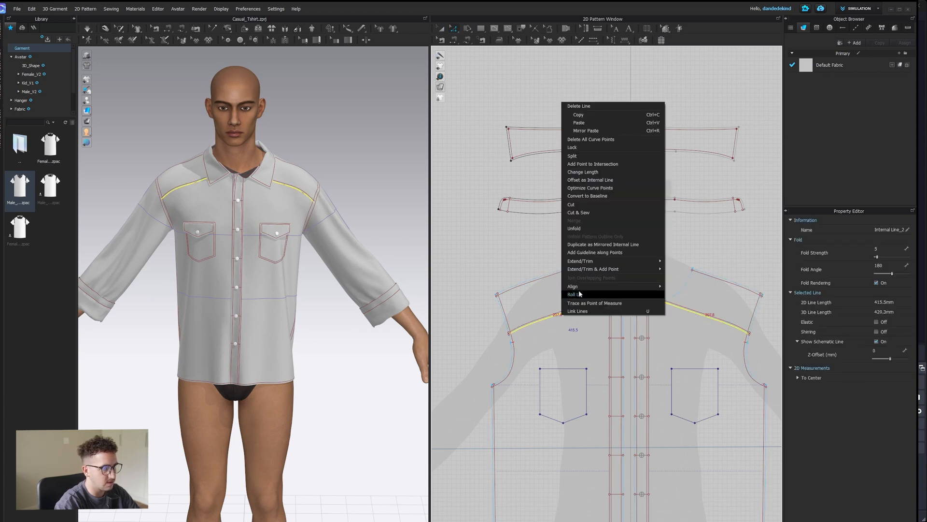
{"action": "left_click", "coordinate": [608, 211]}
Accept the OBJ export options for a single thick object with unified UV coordinates, diffuse map and metre scale
{"action": "scroll", "coordinate": [211, 245], "scroll_direction": "up", "scroll_amount": 5}
{"action": "scroll", "coordinate": [211, 244], "scroll_direction": "down", "scroll_amount": 4}
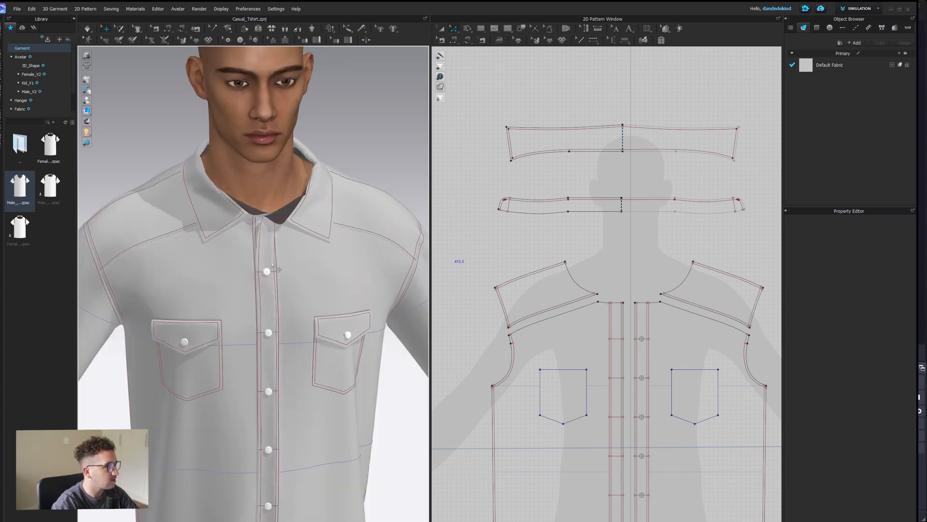
{"action": "right_click_drag", "start_coordinate": [314, 253], "coordinate": [285, 271]}
{"action": "scroll", "coordinate": [289, 255], "scroll_direction": "down", "scroll_amount": 5}
{"action": "mouse_move", "coordinate": [93, 111]}
{"action": "scroll", "coordinate": [251, 270], "scroll_direction": "up", "scroll_amount": 3}
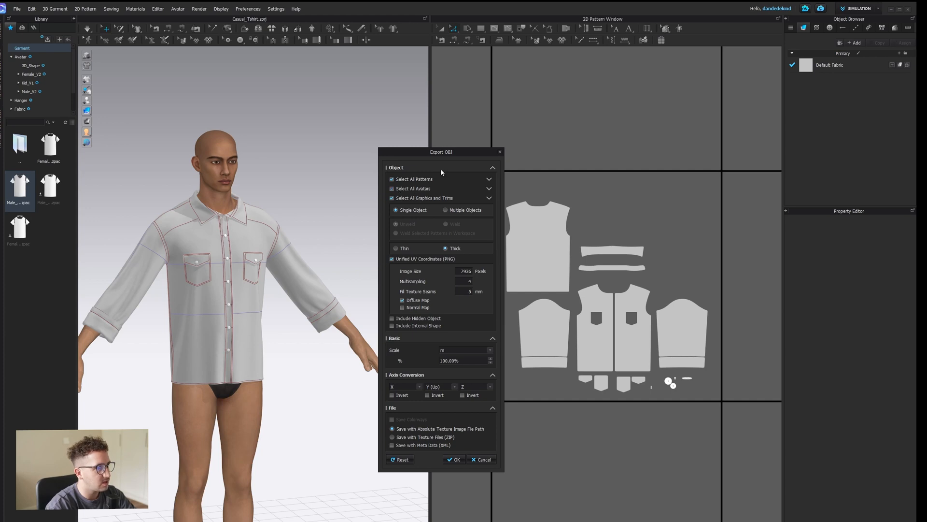
{"action": "left_click_drag", "start_coordinate": [435, 152], "coordinate": [372, 149]}
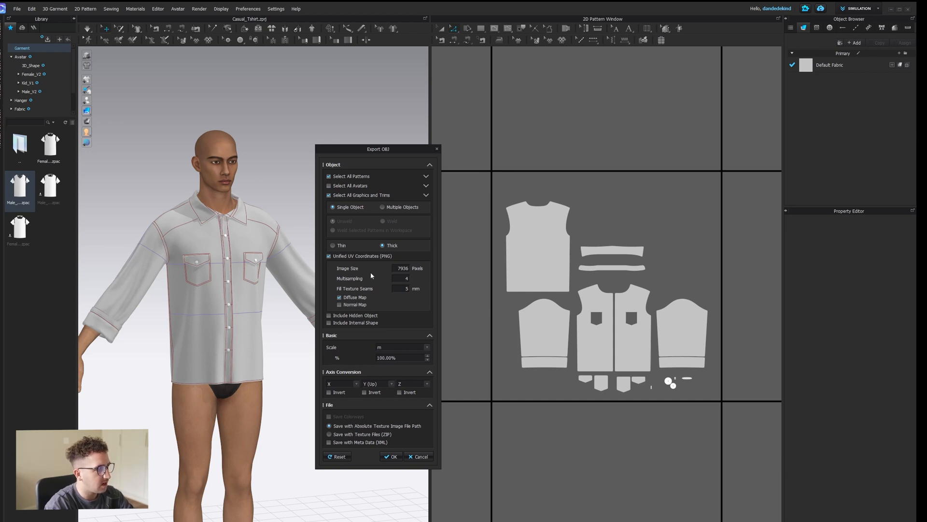
{"action": "left_click", "coordinate": [393, 457]}
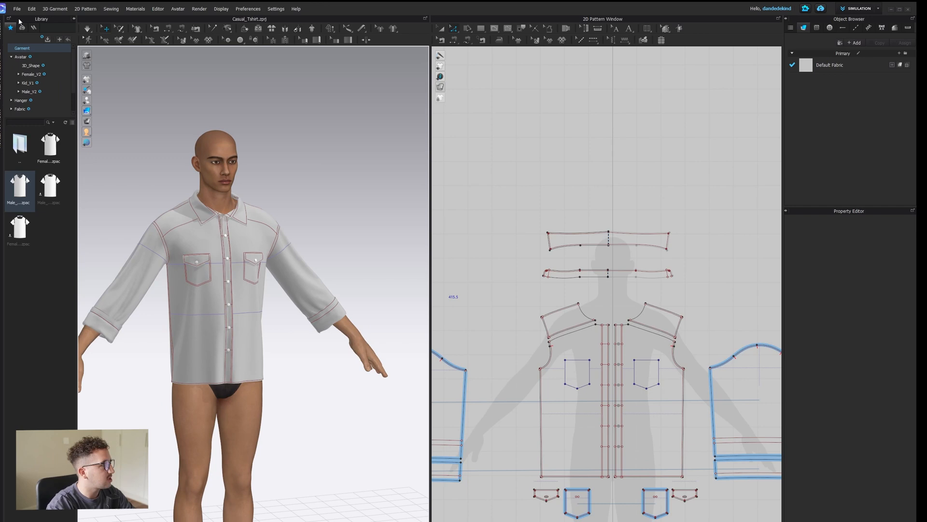
Export the garment as an OBJ file named Casual_Tshirt into the Casual_Tshirt folder on the desktop
{"action": "left_click", "coordinate": [16, 8]}
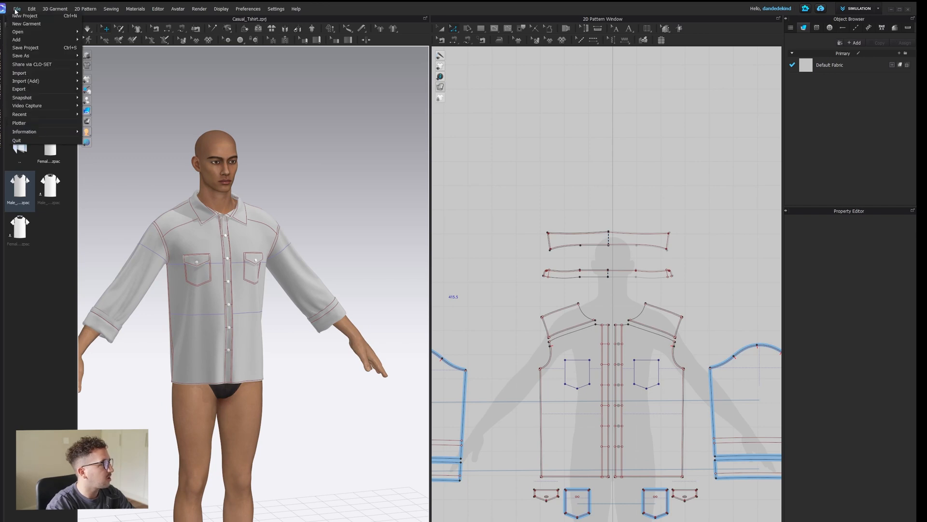
{"action": "mouse_move", "coordinate": [54, 88]}
{"action": "left_click", "coordinate": [119, 146]}
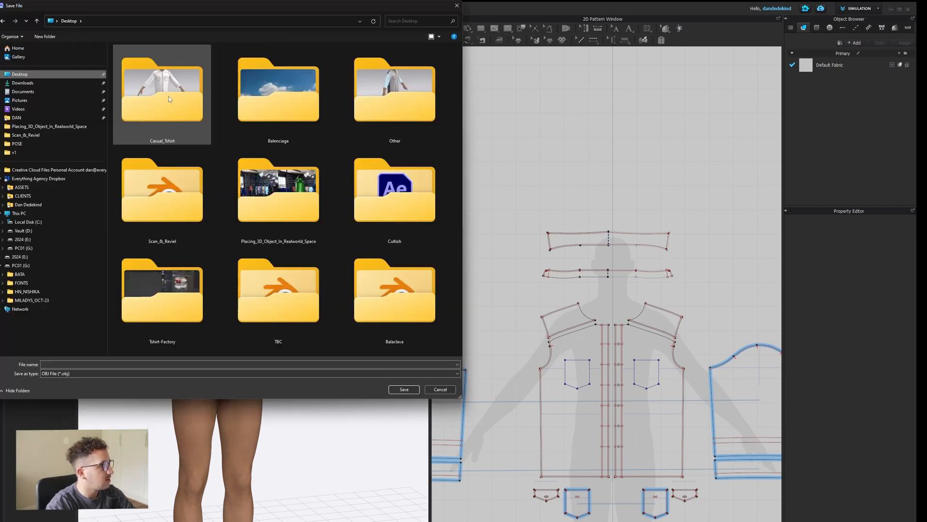
{"action": "double_click", "coordinate": [166, 96]}
{"action": "left_click", "coordinate": [82, 363]}
{"action": "type", "text": "Casue"}
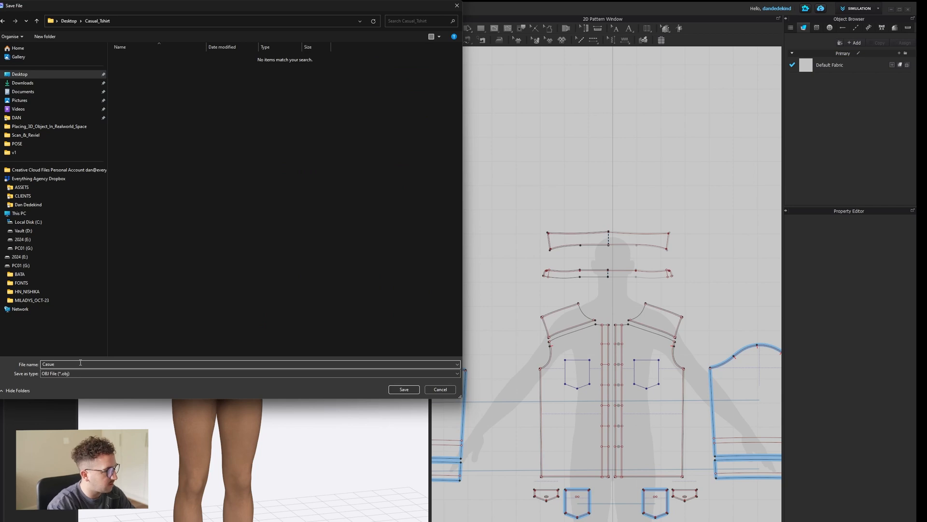
{"action": "key", "text": "BackSpace"}
{"action": "key", "text": "Down"}
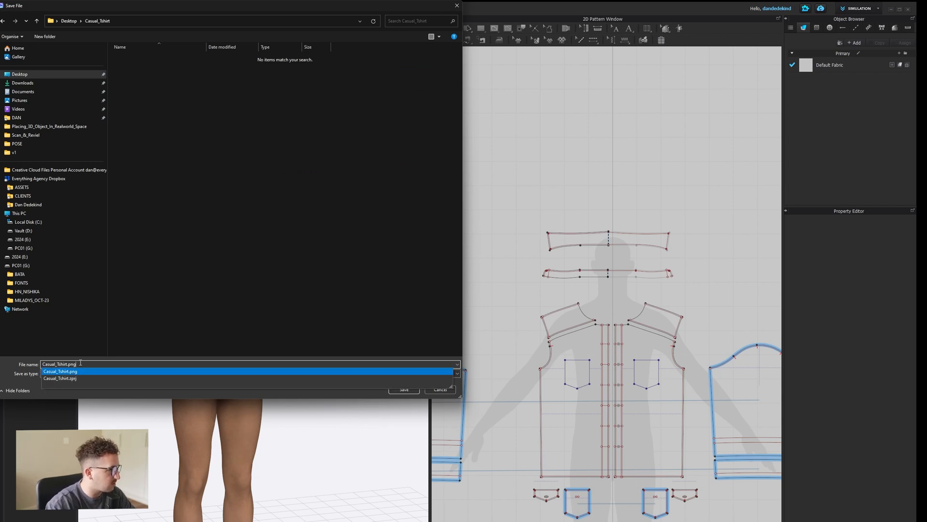
{"action": "key", "text": "Return"}
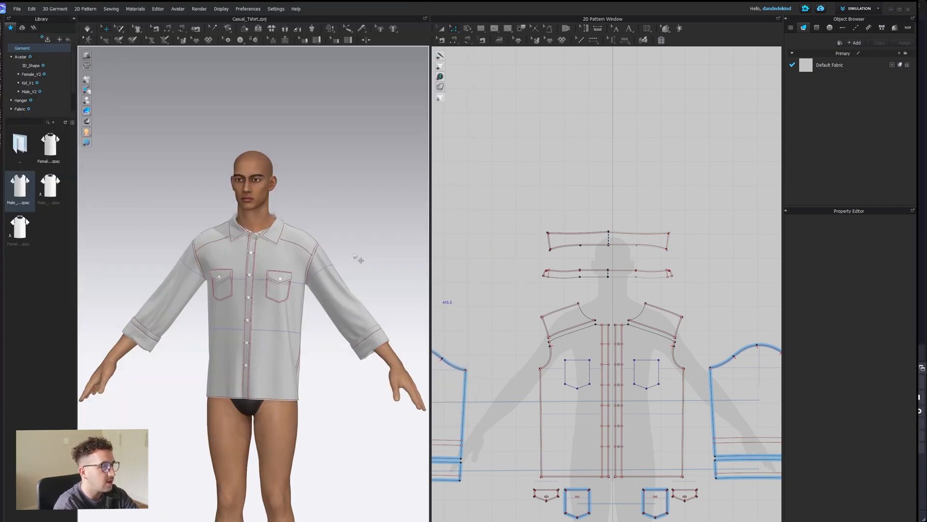